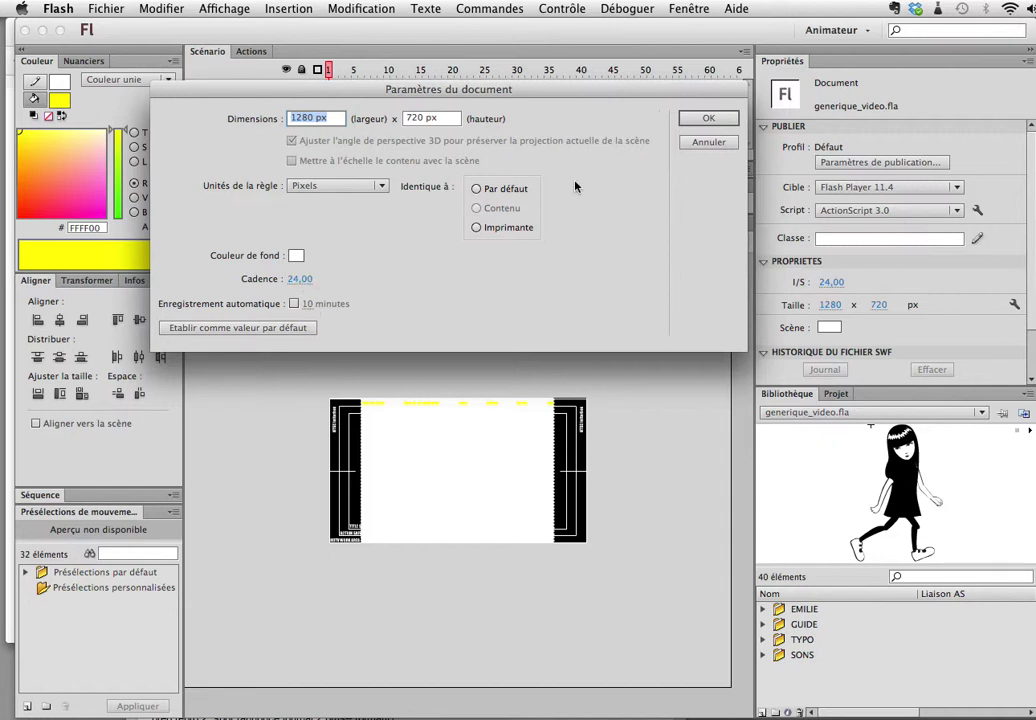
Step: Accept the 1280 × 720 px, 24 fps document settings and open the document's publish settings
left_click(693, 118)
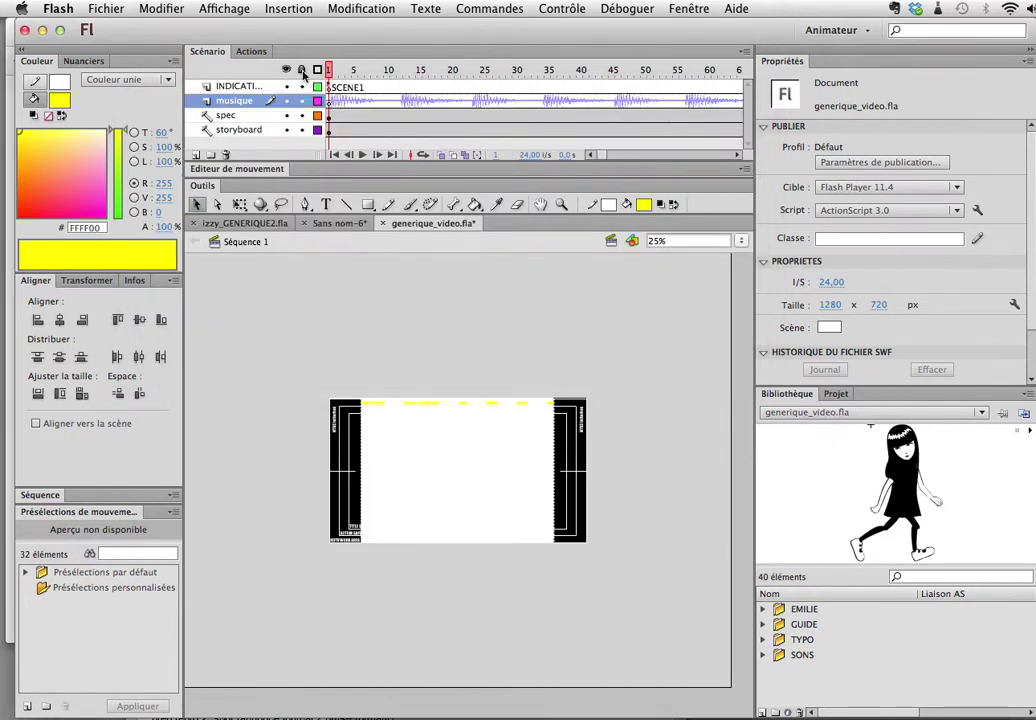
left_click(147, 9)
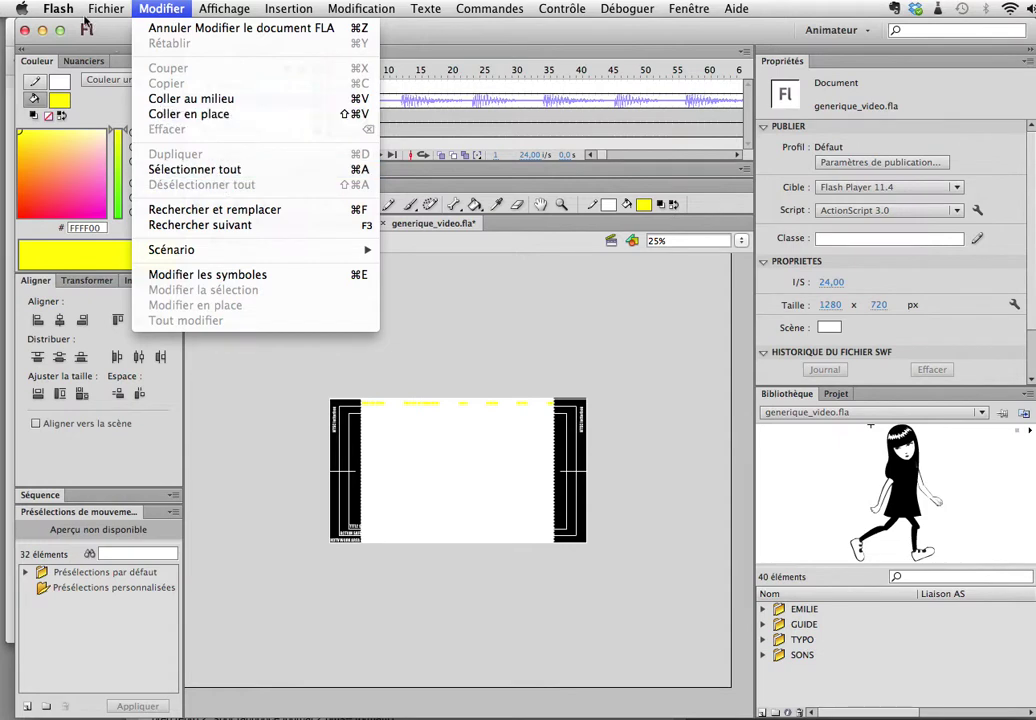
mouse_move(106, 9)
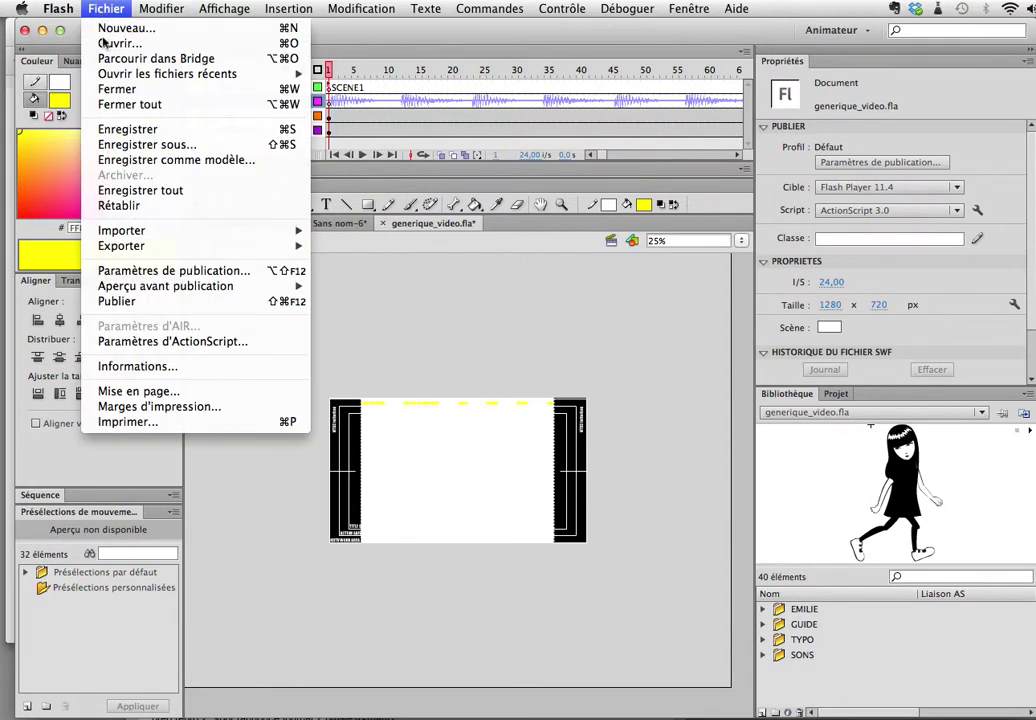
left_click(175, 271)
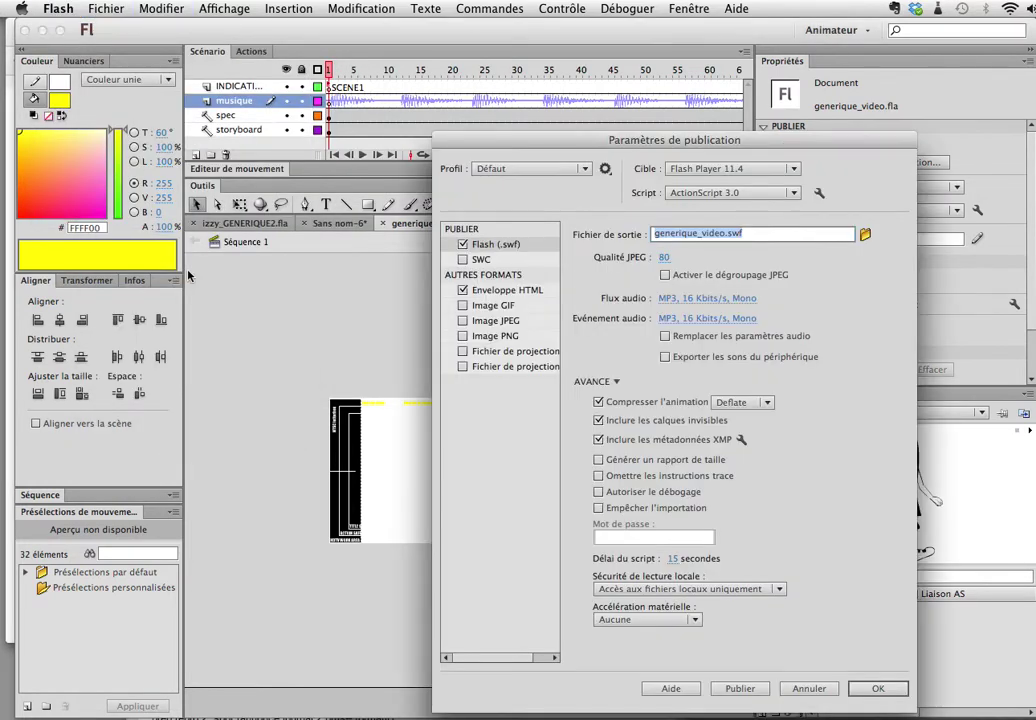
left_click_drag(555, 134, 322, 138)
Step: Choose Flash Player 11.4 as the publish target and ActionScript 3.0 as the script version, and accept the publish settings
left_click(481, 177)
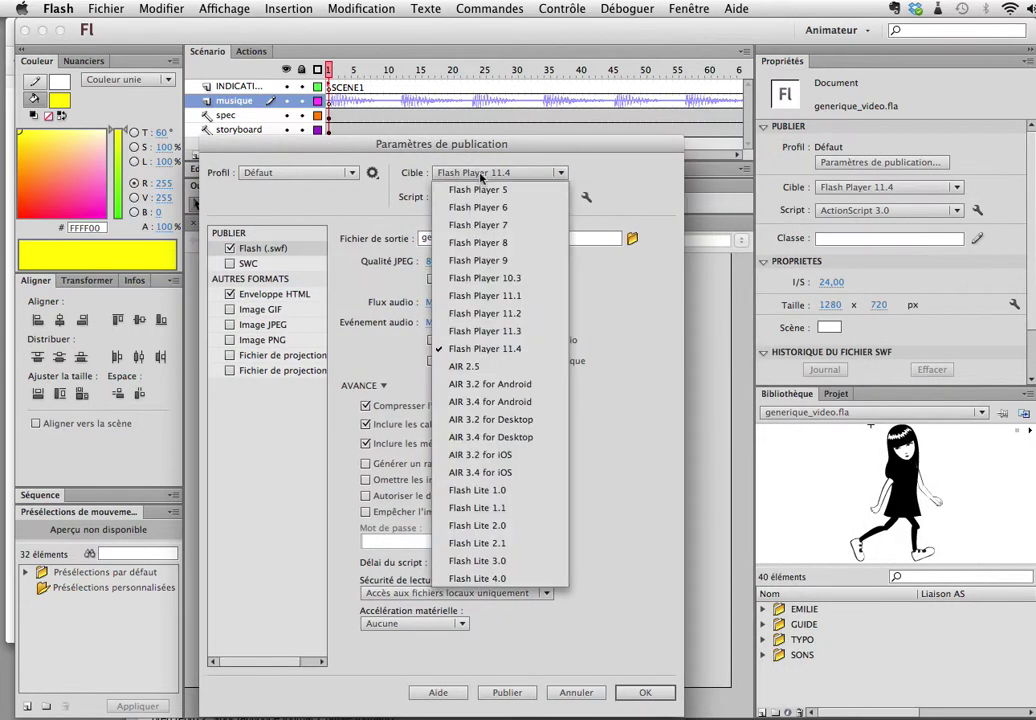
left_click(410, 351)
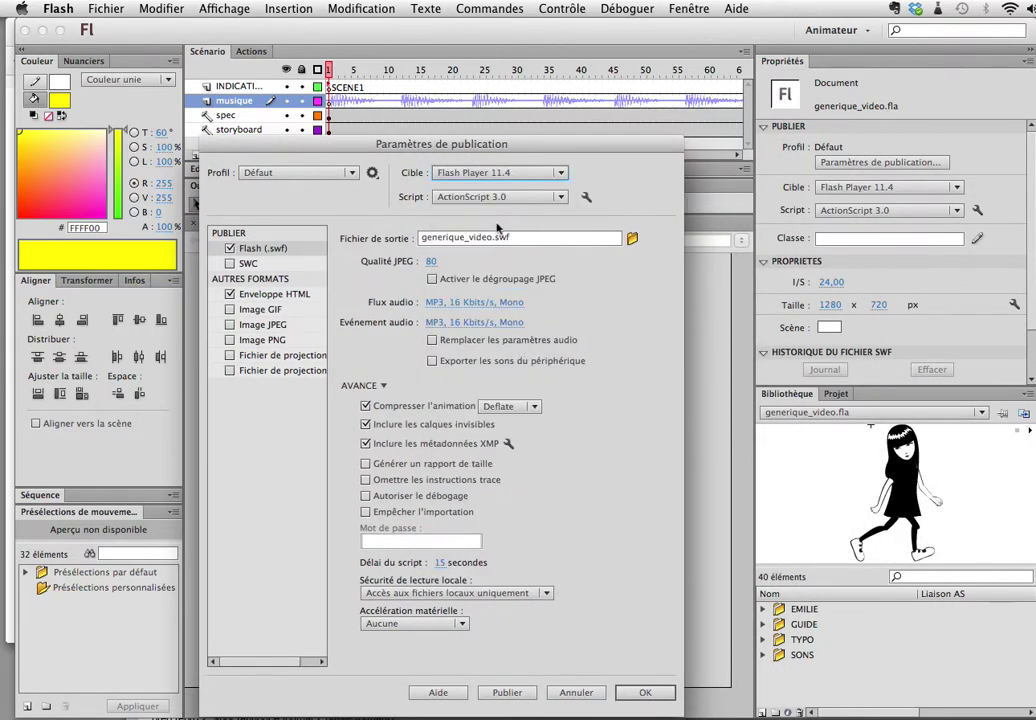
left_click(500, 197)
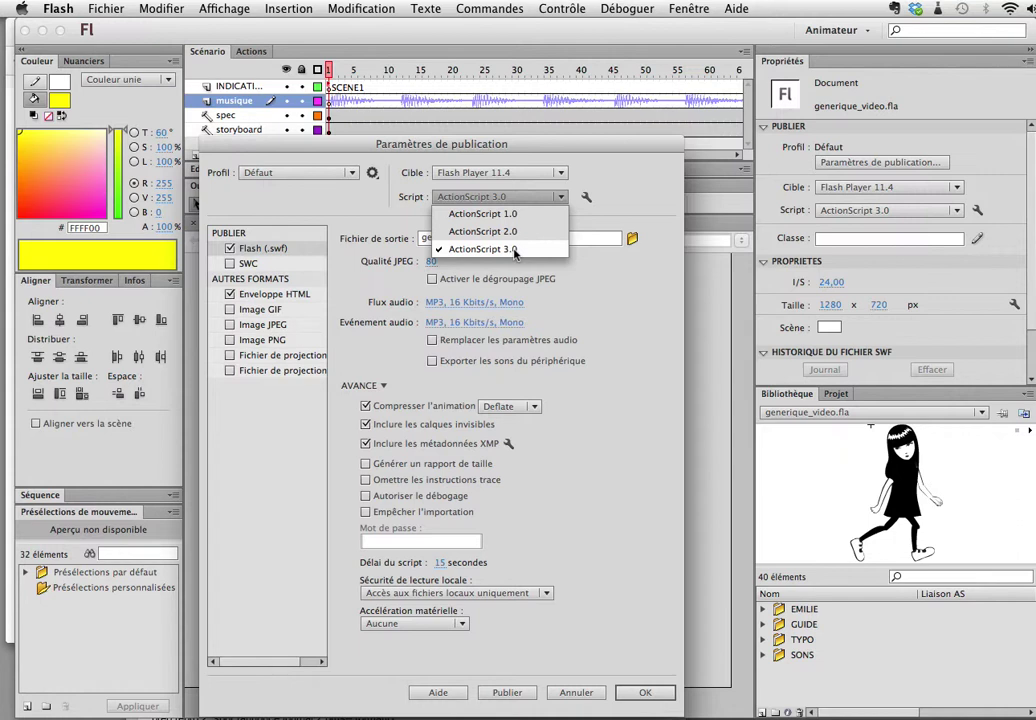
left_click(516, 250)
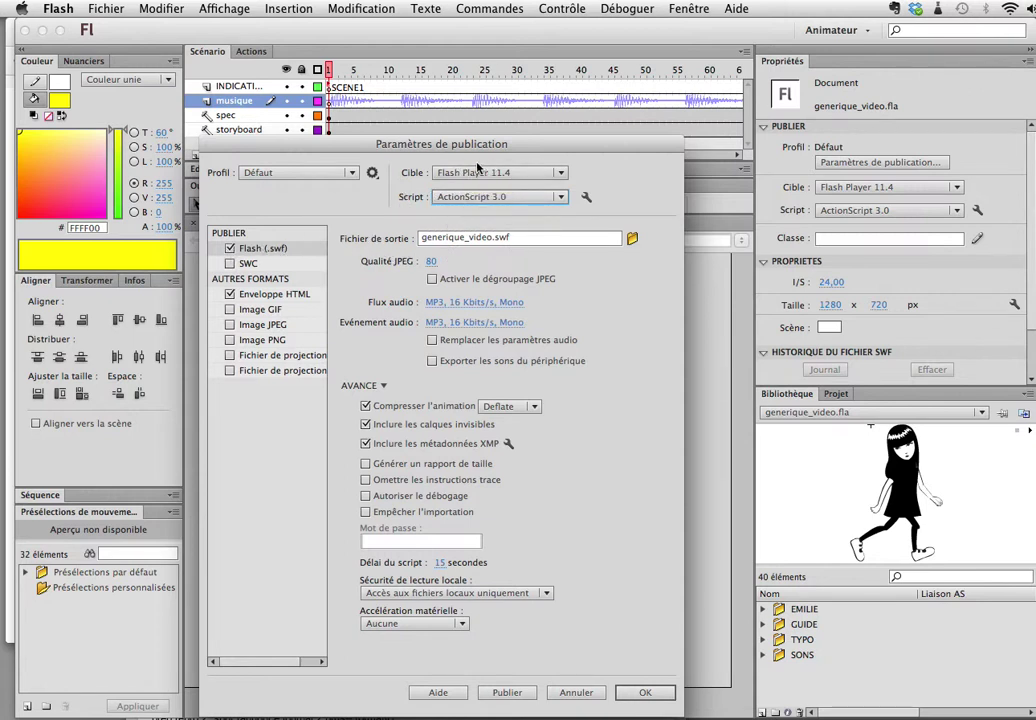
left_click(645, 692)
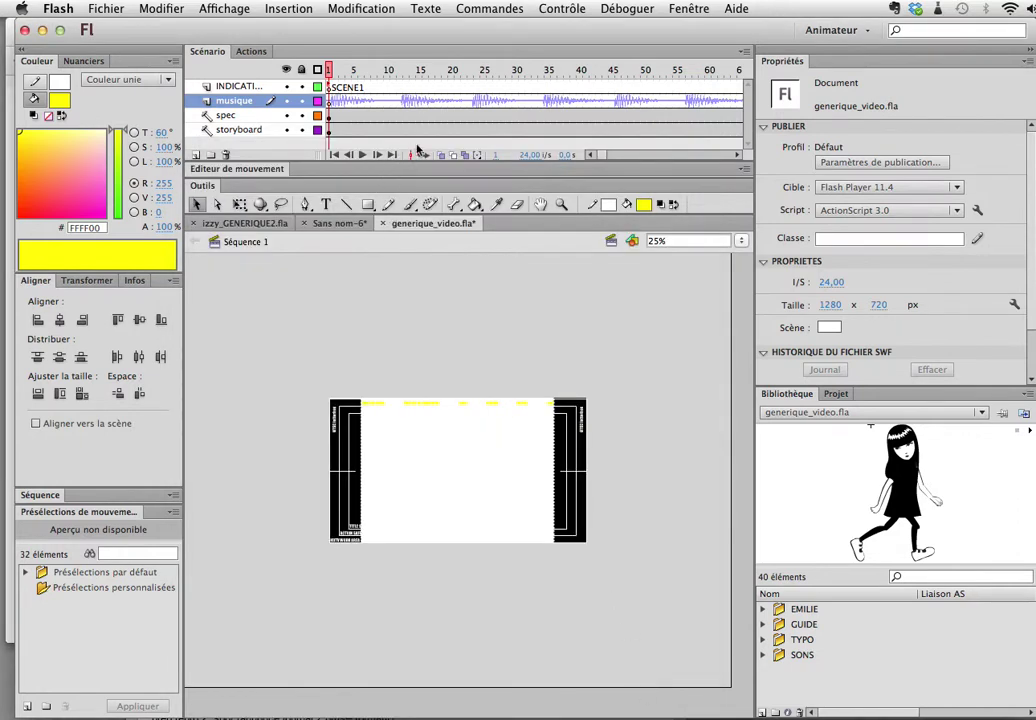
Step: Hide the musique, spec and storyboard layers and select the last frame, 3035, on the topmost layer
left_click_drag(286, 101, 286, 130)
left_click_drag(335, 69, 736, 90)
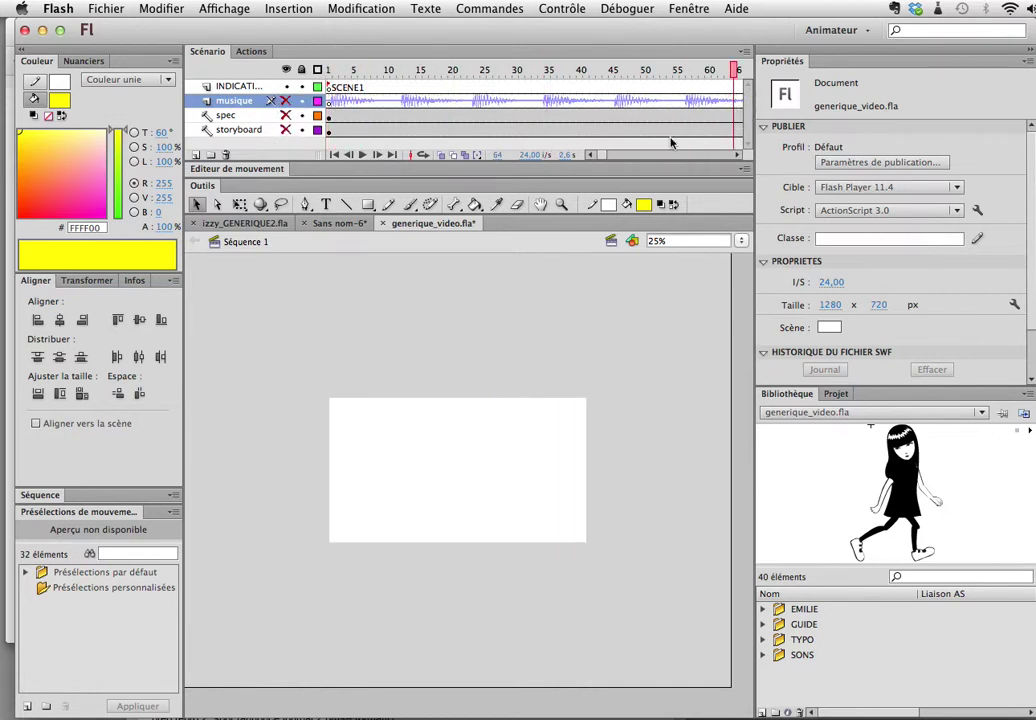
left_click_drag(603, 160, 710, 160)
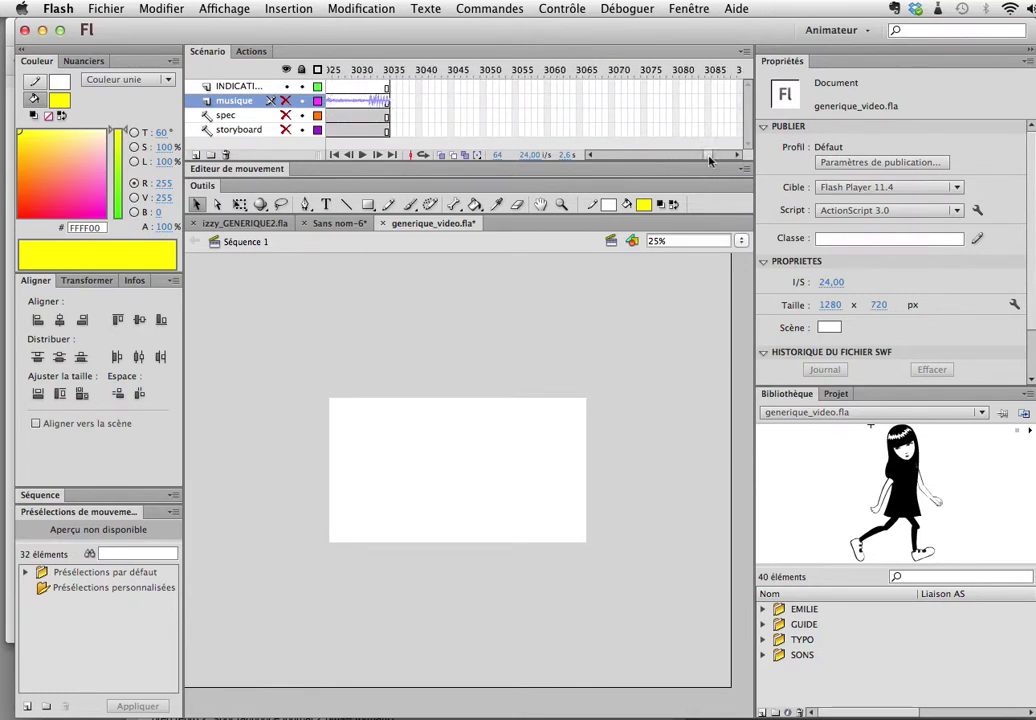
left_click(389, 88)
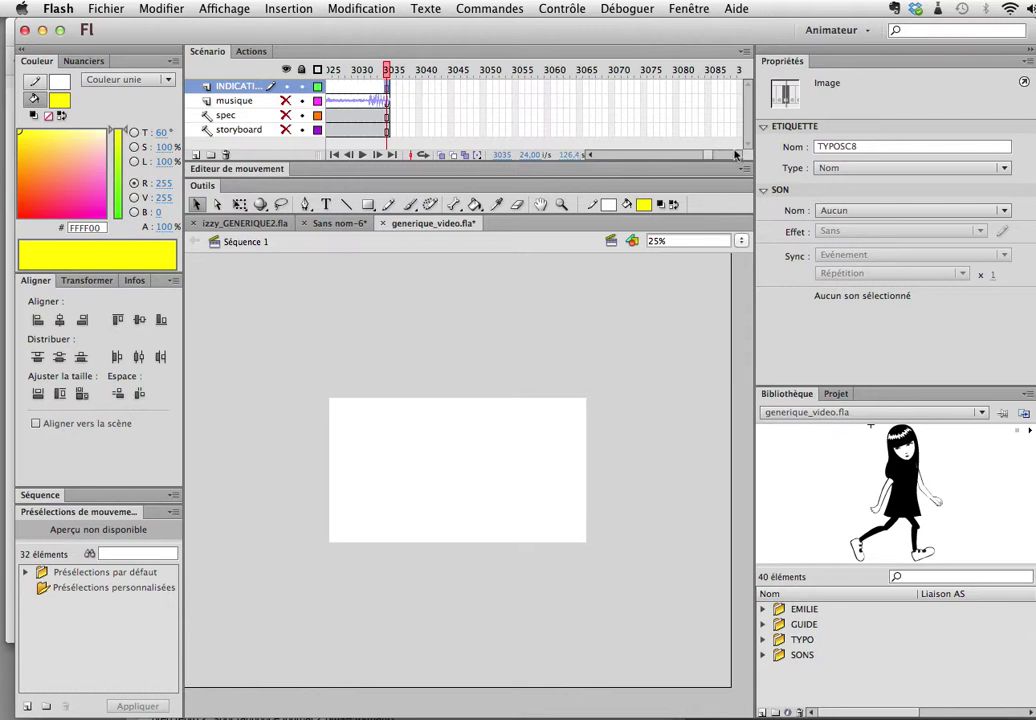
Step: Return to the SCENE1 label at frame 1 and scrub the timeline forward to the SCENE2 label
left_click_drag(708, 155, 597, 157)
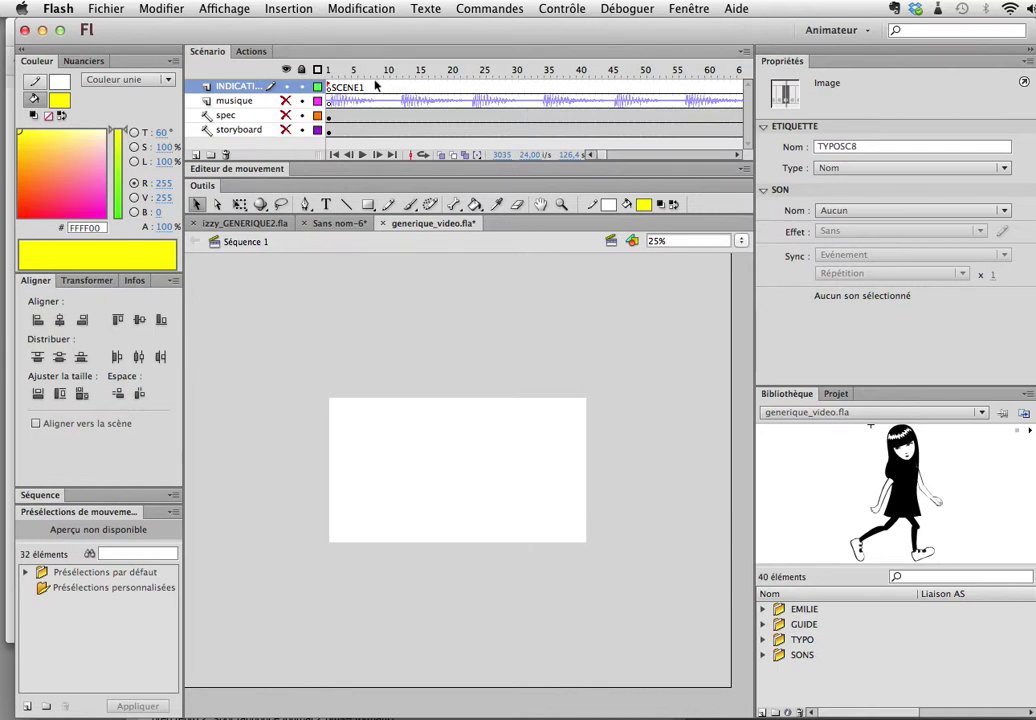
left_click(328, 89)
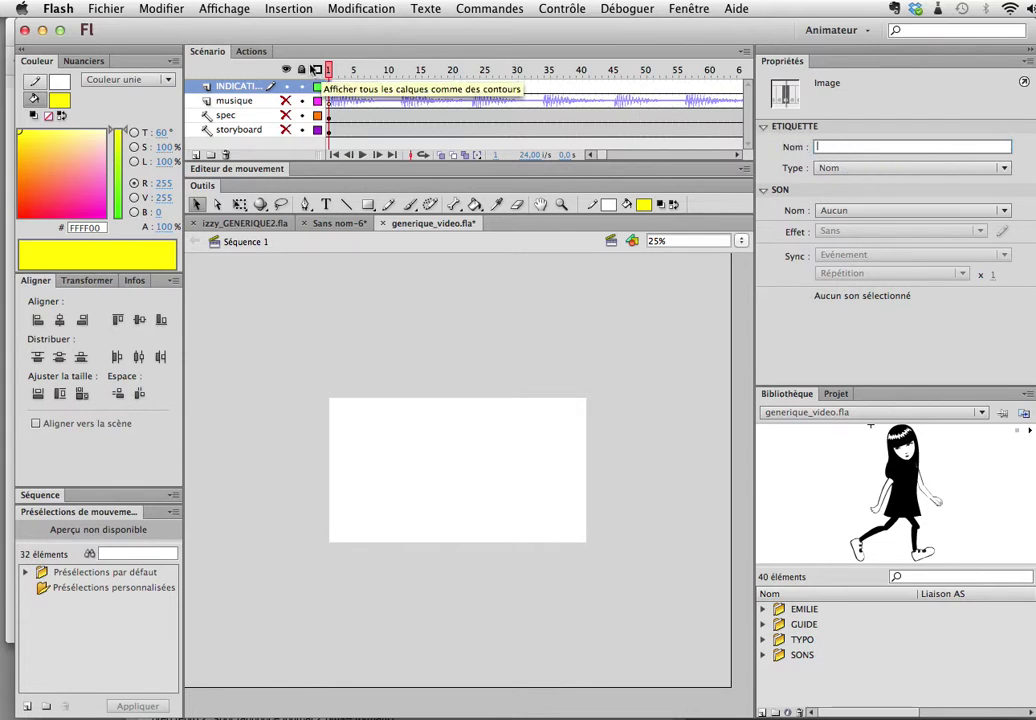
left_click(349, 69)
left_click_drag(349, 69, 548, 88)
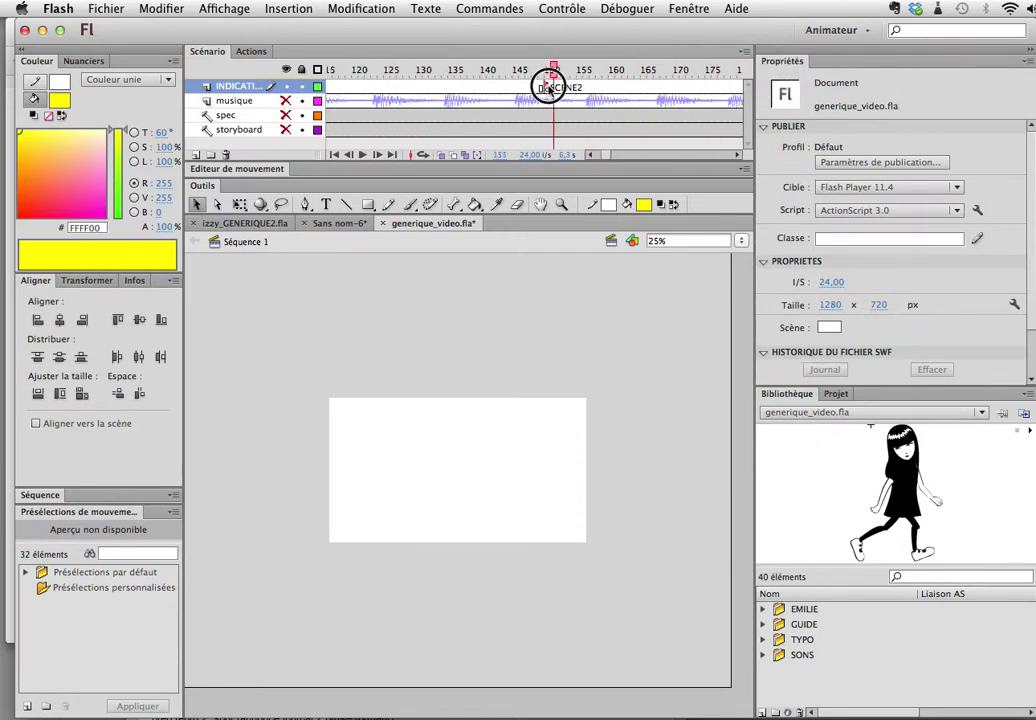
Step: Try labelling a keyframe at frame 166 of the topmost layer "etiqutte", and undo it
left_click(651, 88)
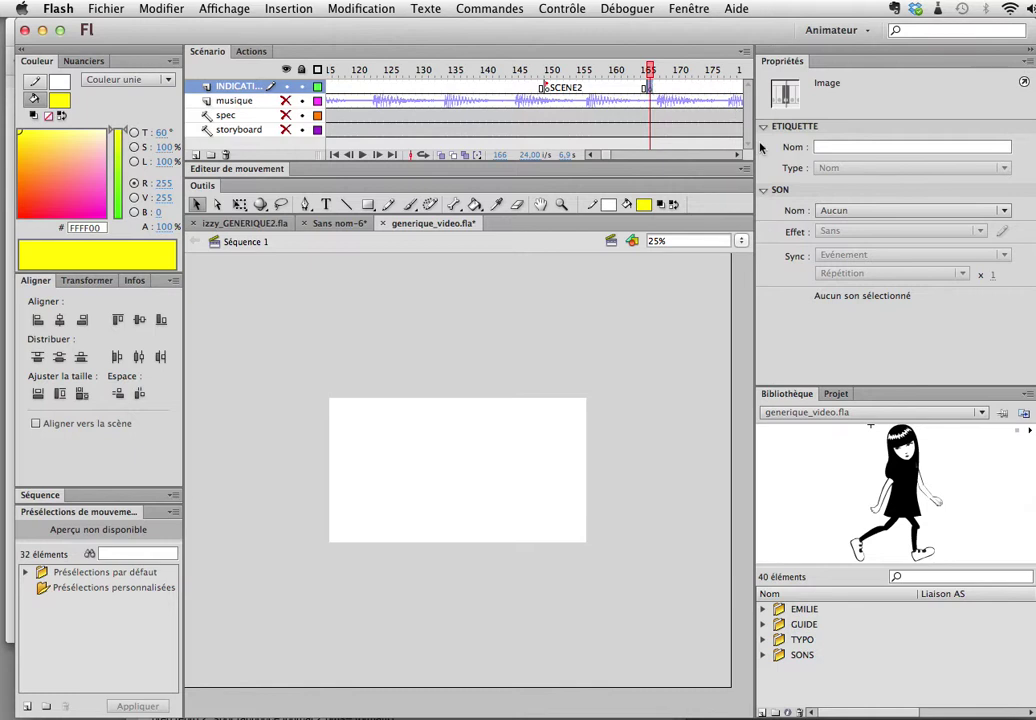
double_click(822, 146)
key("BackSpace")
type("etiqutte")
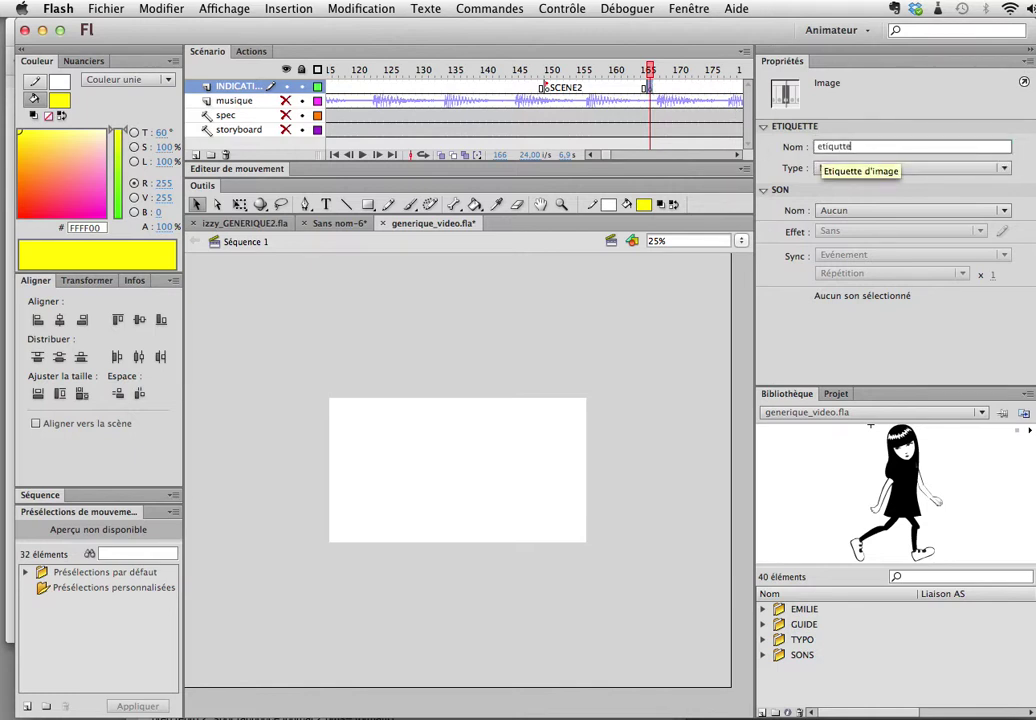
key("Return")
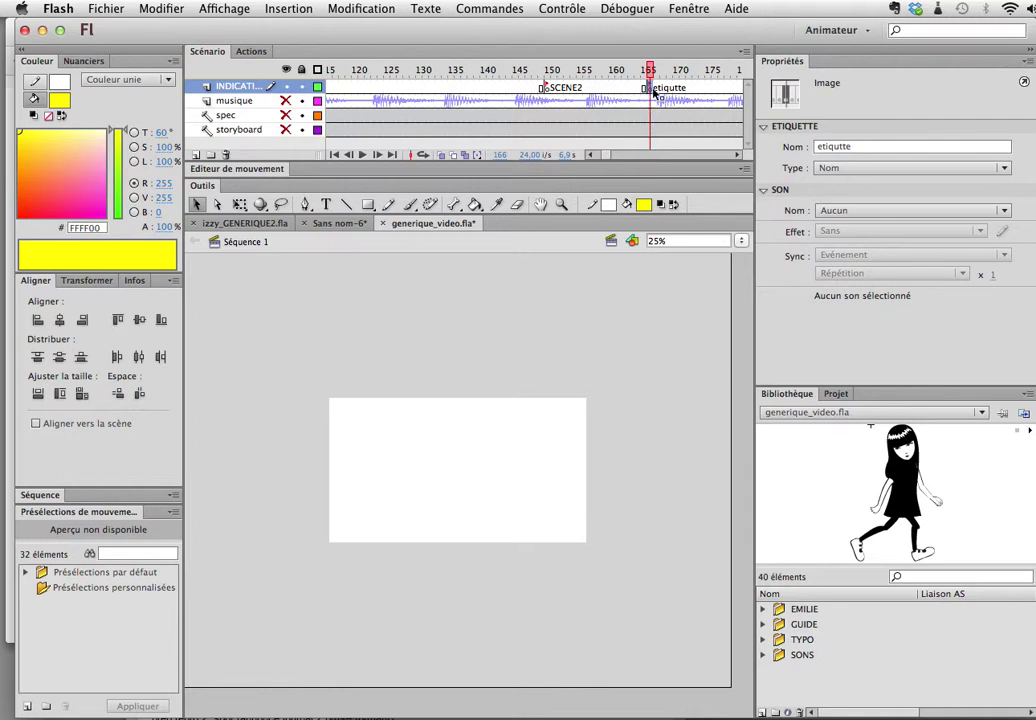
key("ctrl+z")
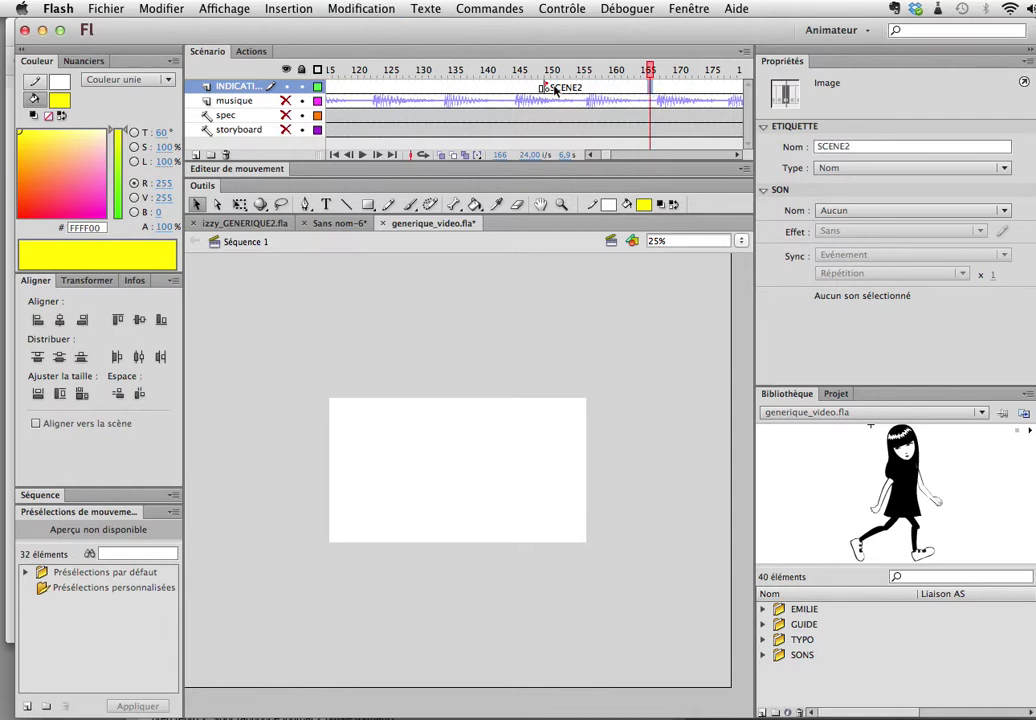
Step: Make the musique layer visible again and select its first keyframe
left_click_drag(548, 70, 30, 109)
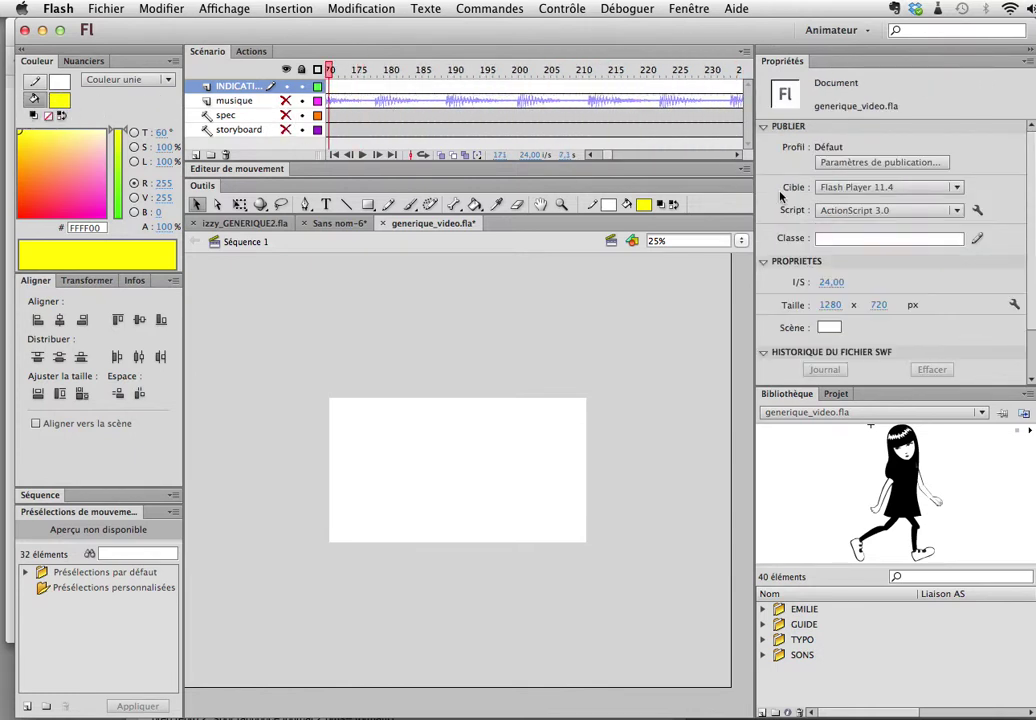
scroll(480, 120, "left", 10)
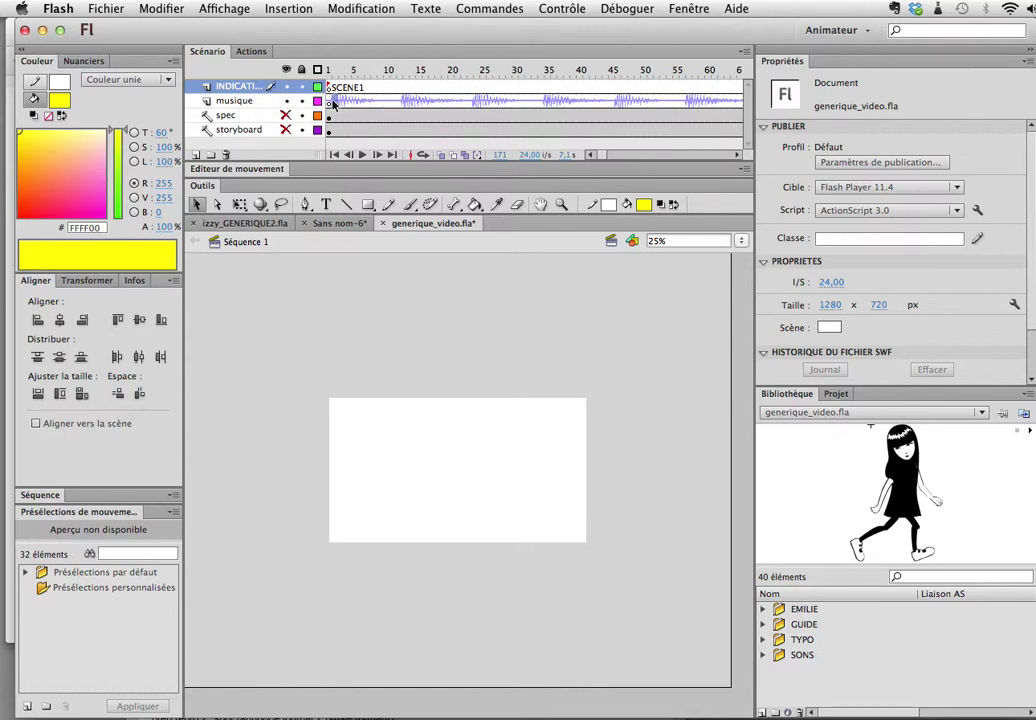
left_click(333, 101)
left_click(329, 101)
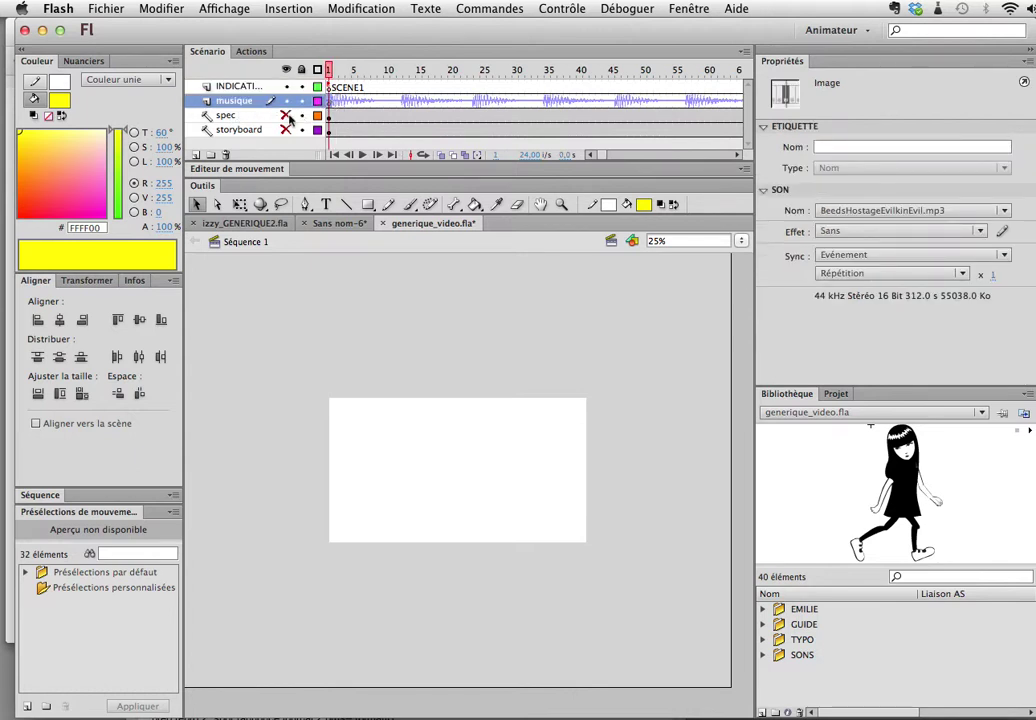
left_click(104, 8)
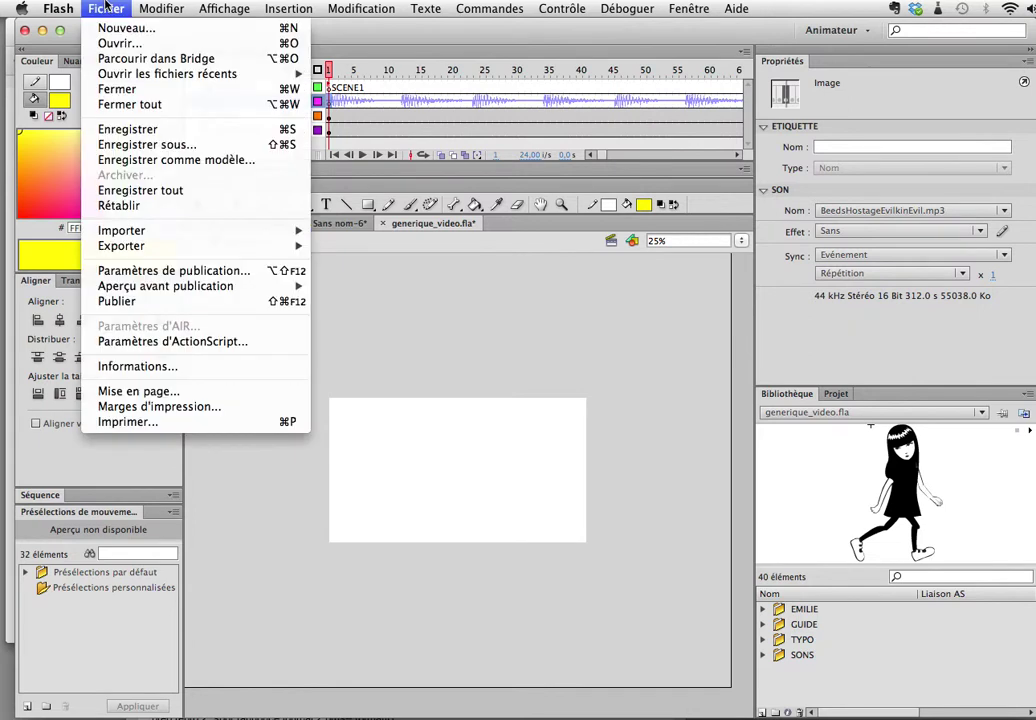
left_click(561, 342)
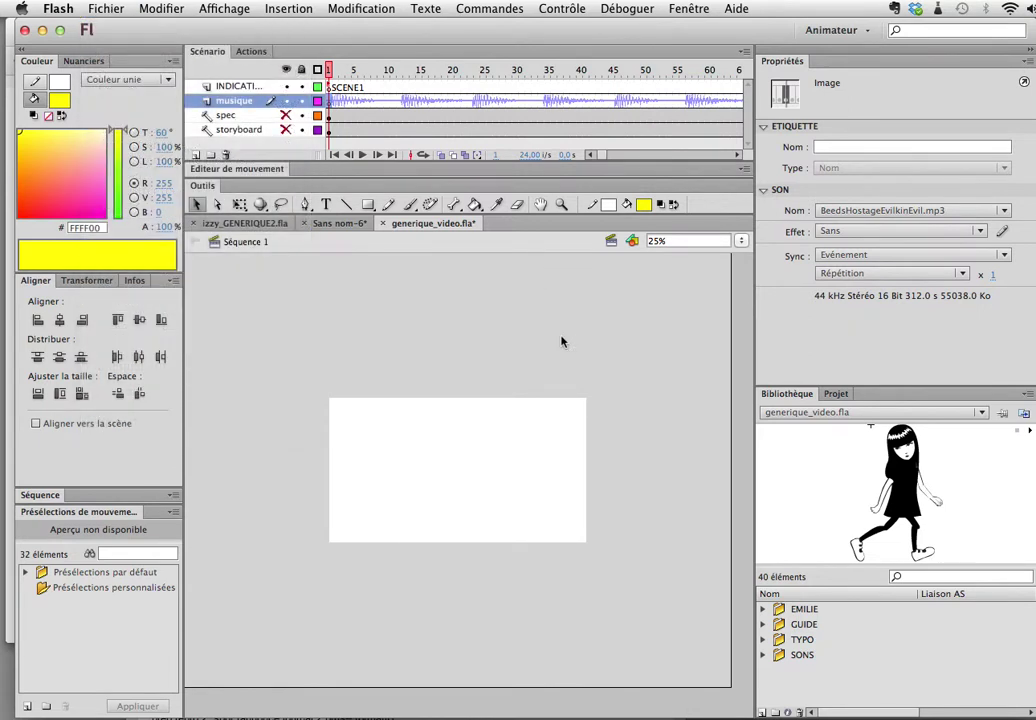
Step: Keep BeedsHostageEvilkinEvil.mp3 as the musique keyframe's sound, set its sync to En continu, and scrub the playhead to test it
left_click(329, 101)
left_click(890, 210)
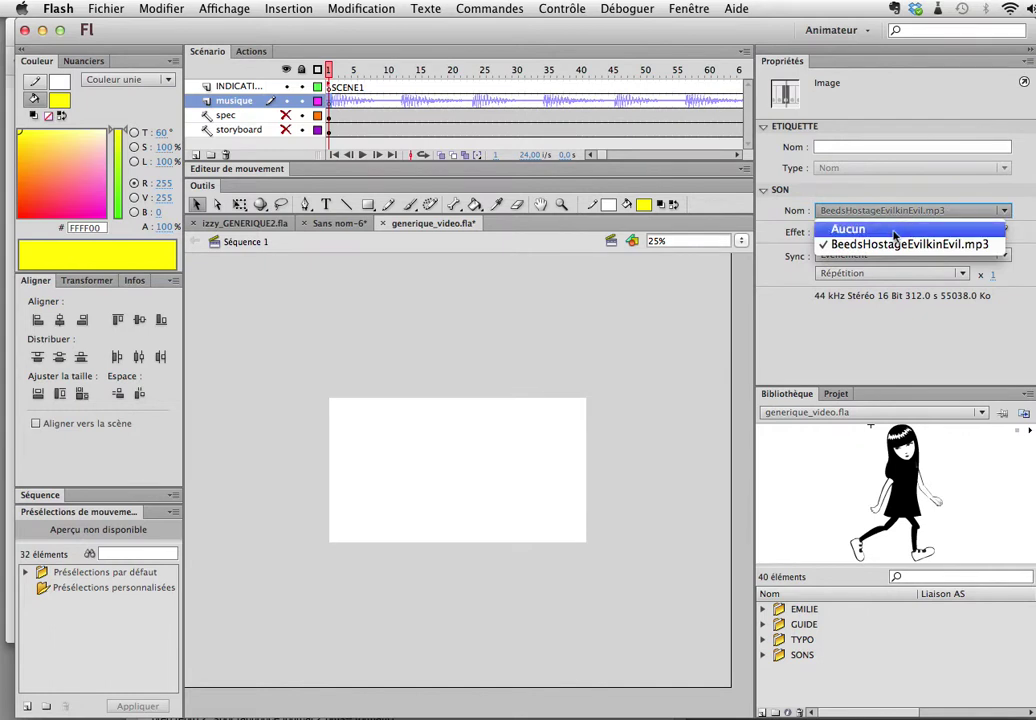
left_click(909, 245)
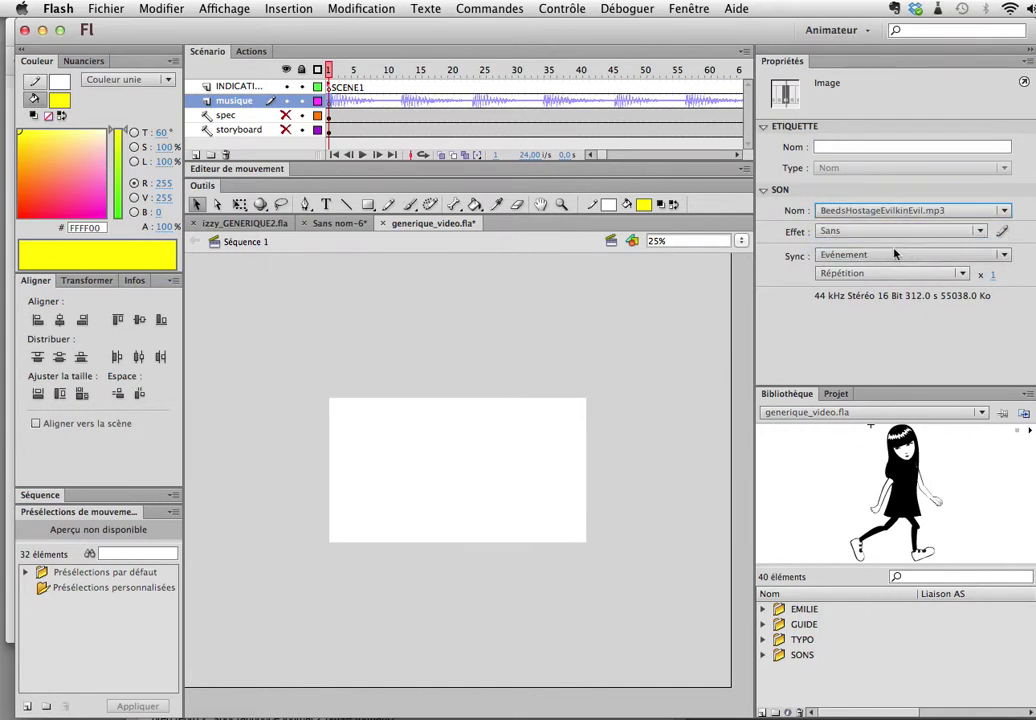
left_click(831, 256)
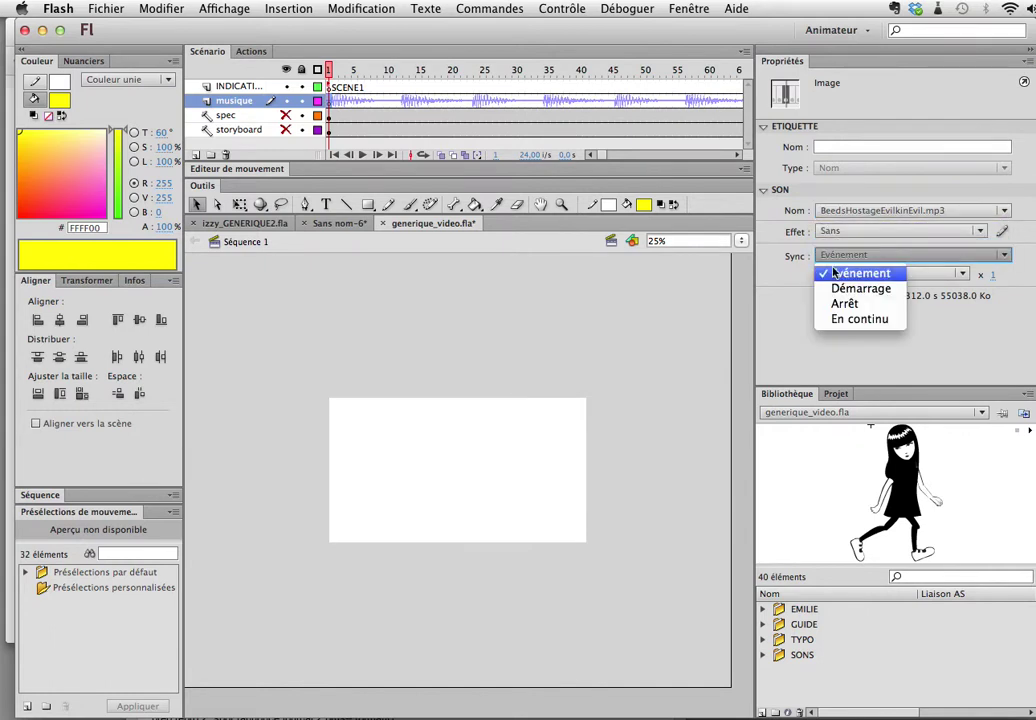
left_click(859, 319)
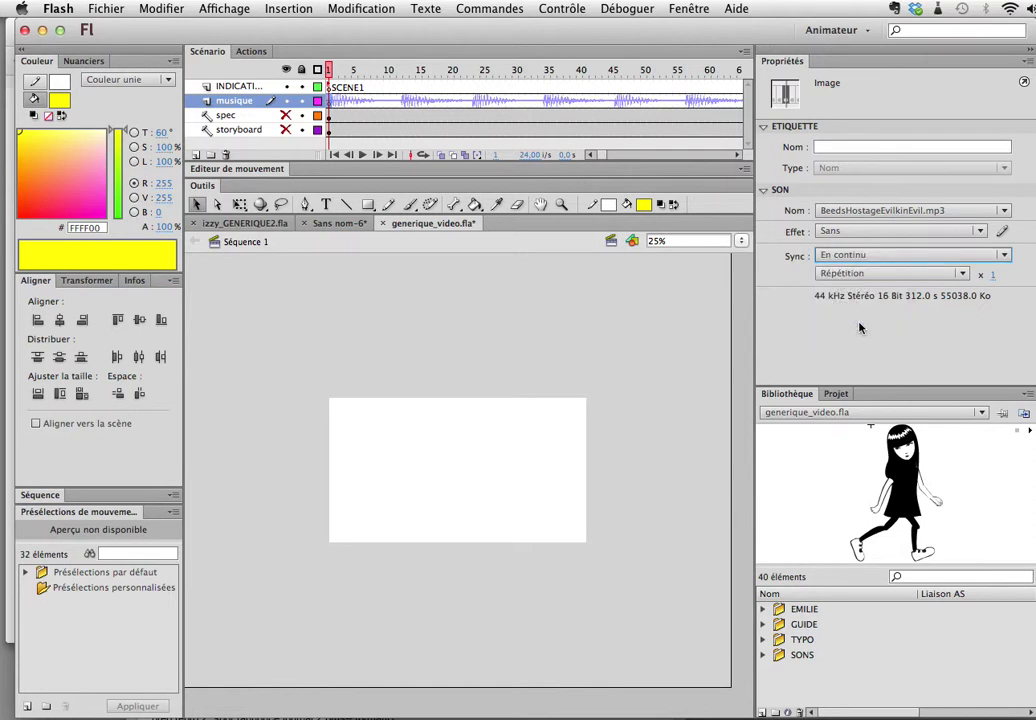
left_click_drag(331, 69, 268, 95)
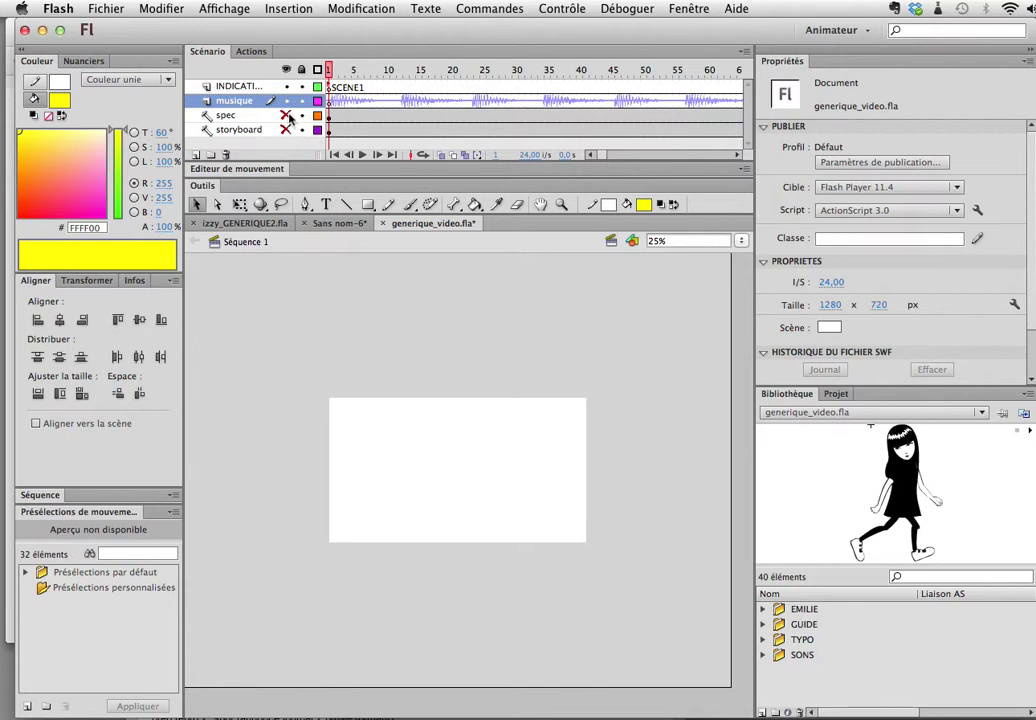
Step: Make the spec and storyboard layers visible again
left_click(287, 116)
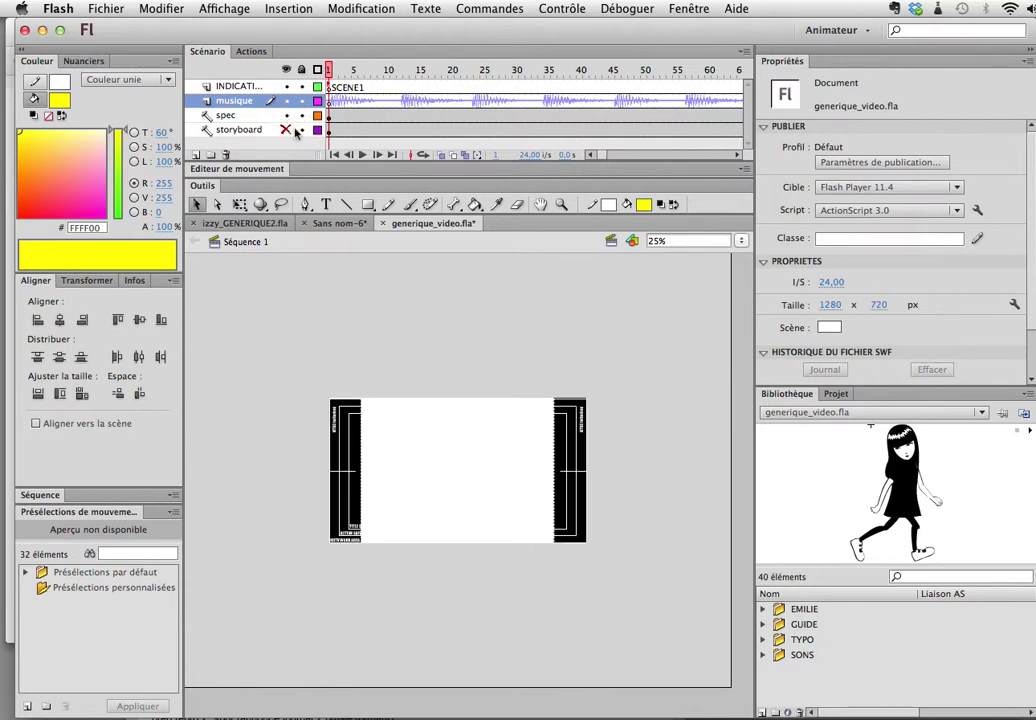
left_click(500, 488)
left_click(680, 606, "alt")
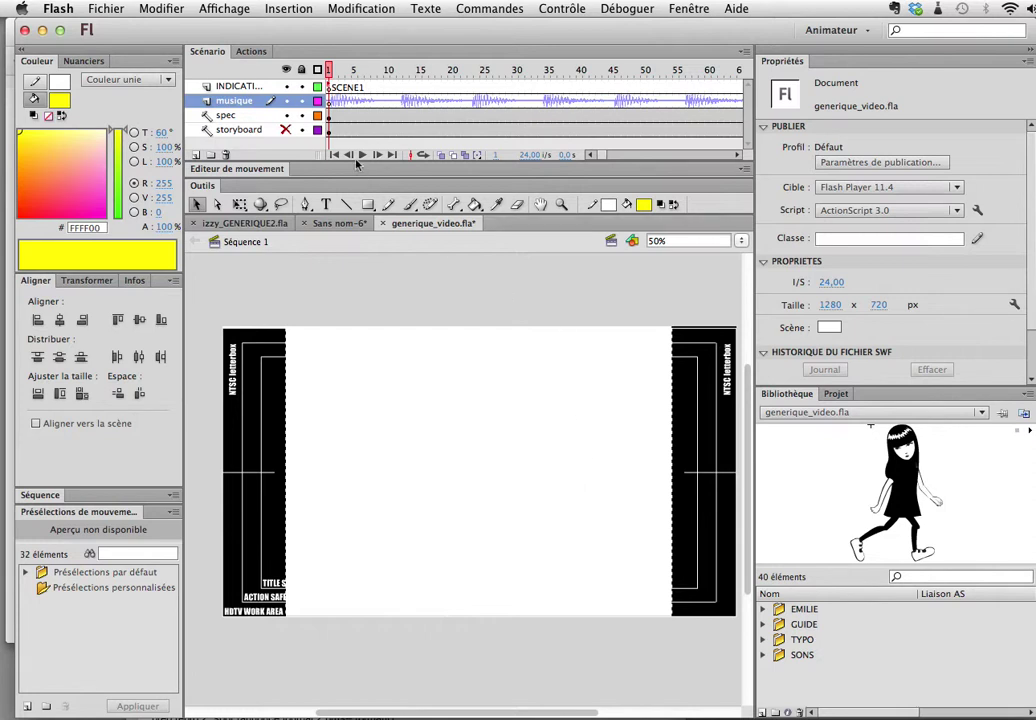
left_click(286, 129)
Step: Recolour the entire storyboard header text black (#000000)
left_click(325, 362)
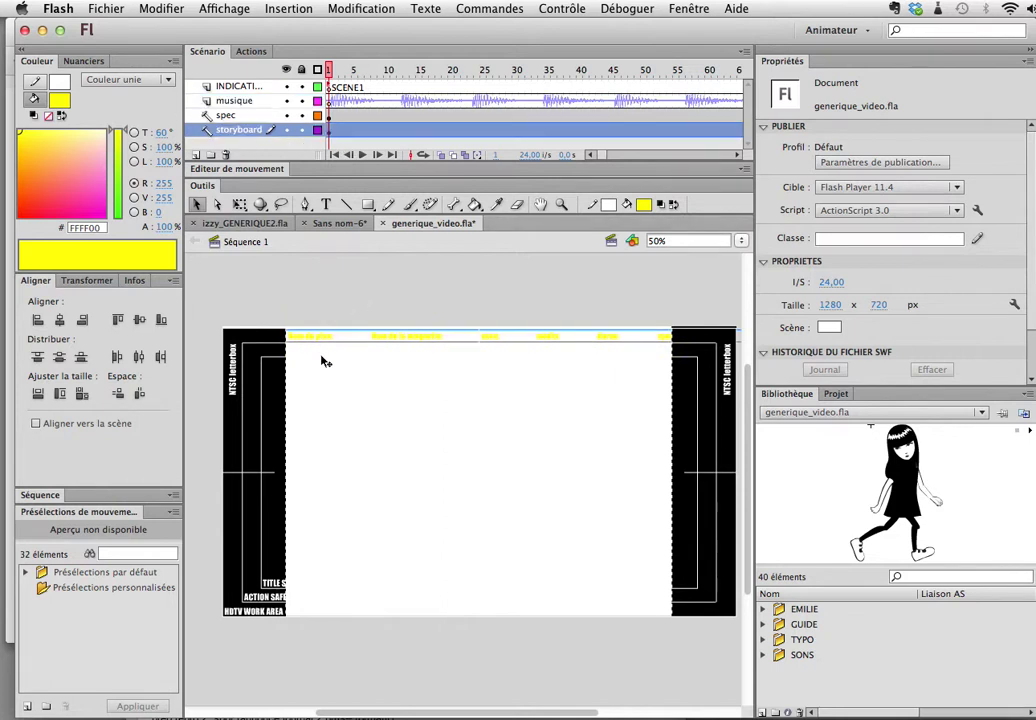
key("t")
left_click(327, 336)
left_click(327, 335)
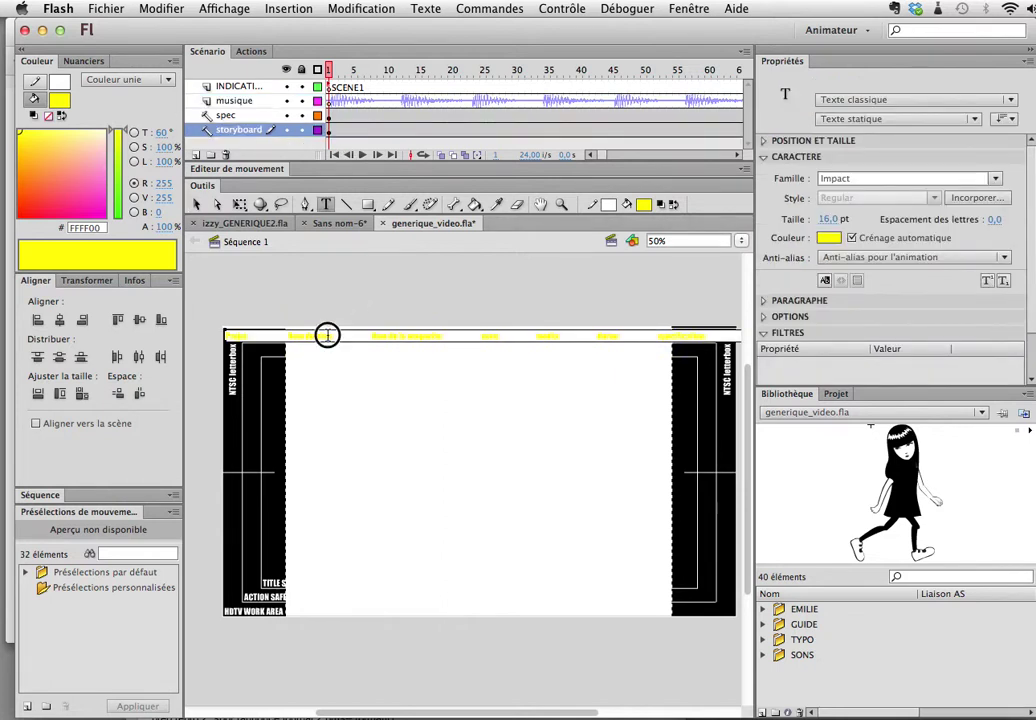
double_click(327, 335)
key("super+a")
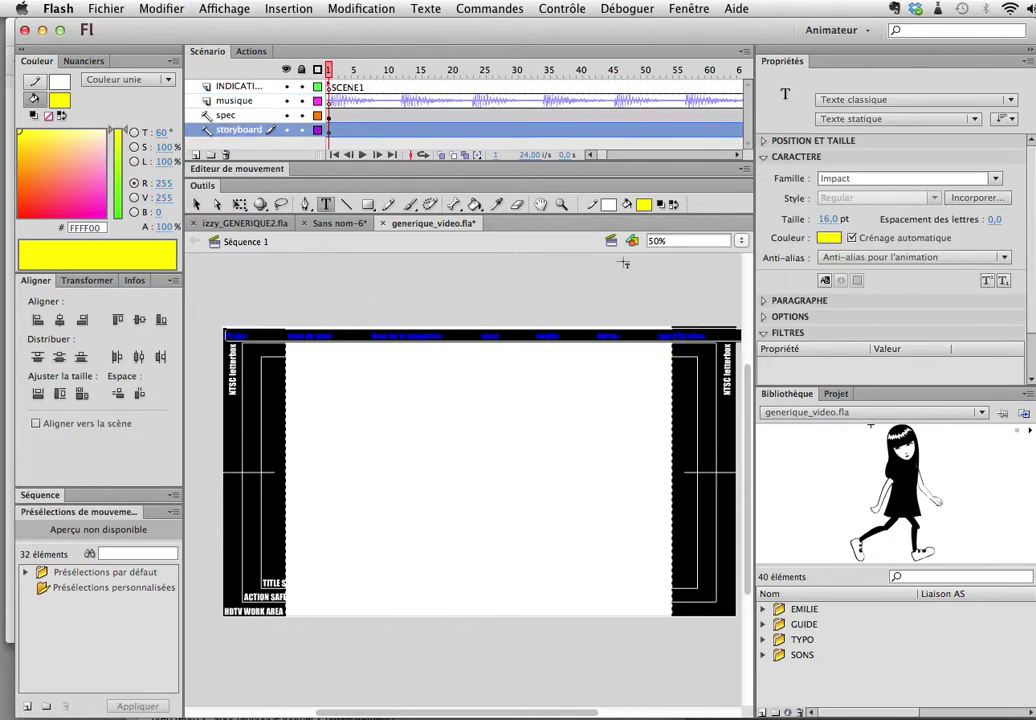
left_click(829, 238)
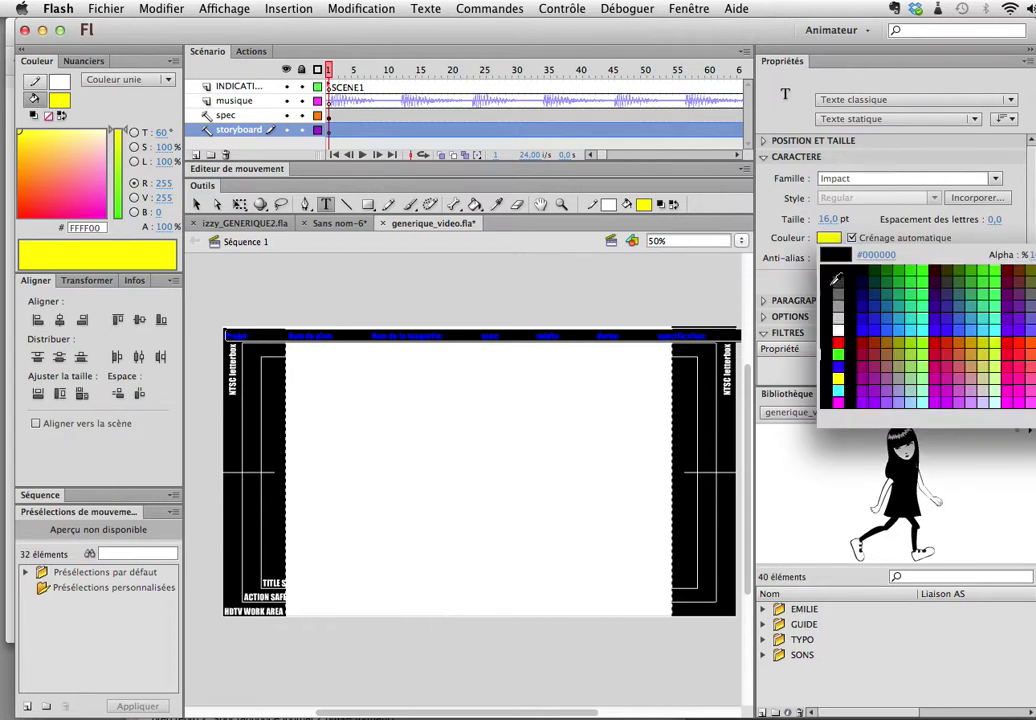
left_click(830, 280)
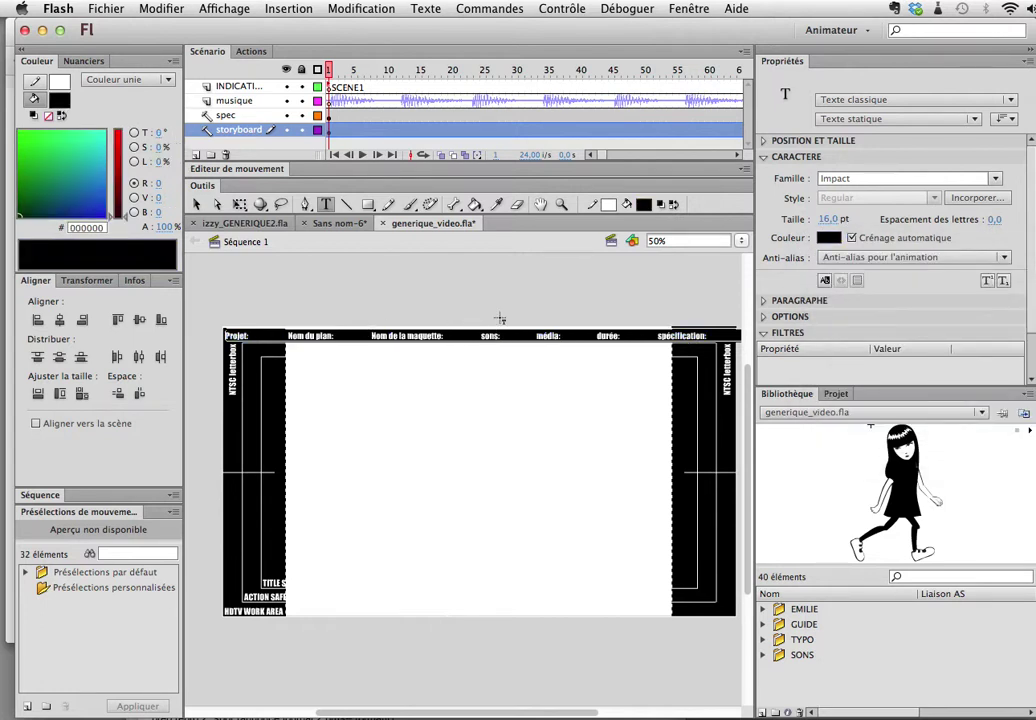
Step: Scrub the playhead to frame 36 and hide the storyboard and spec layers
left_click_drag(400, 69, 552, 84)
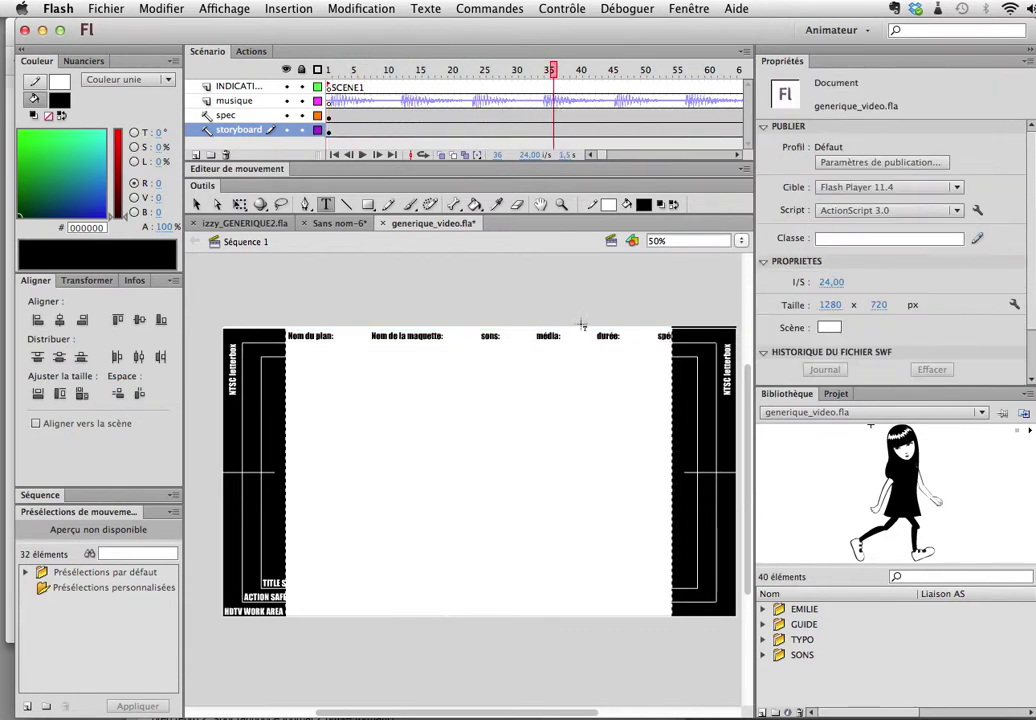
left_click(286, 130)
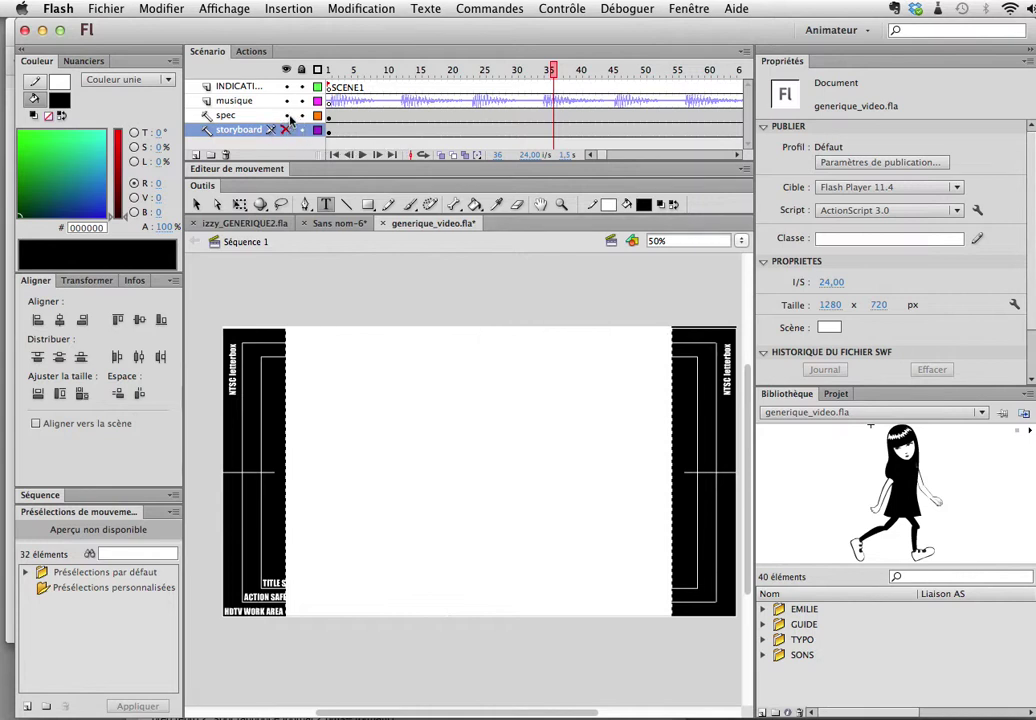
left_click(286, 115)
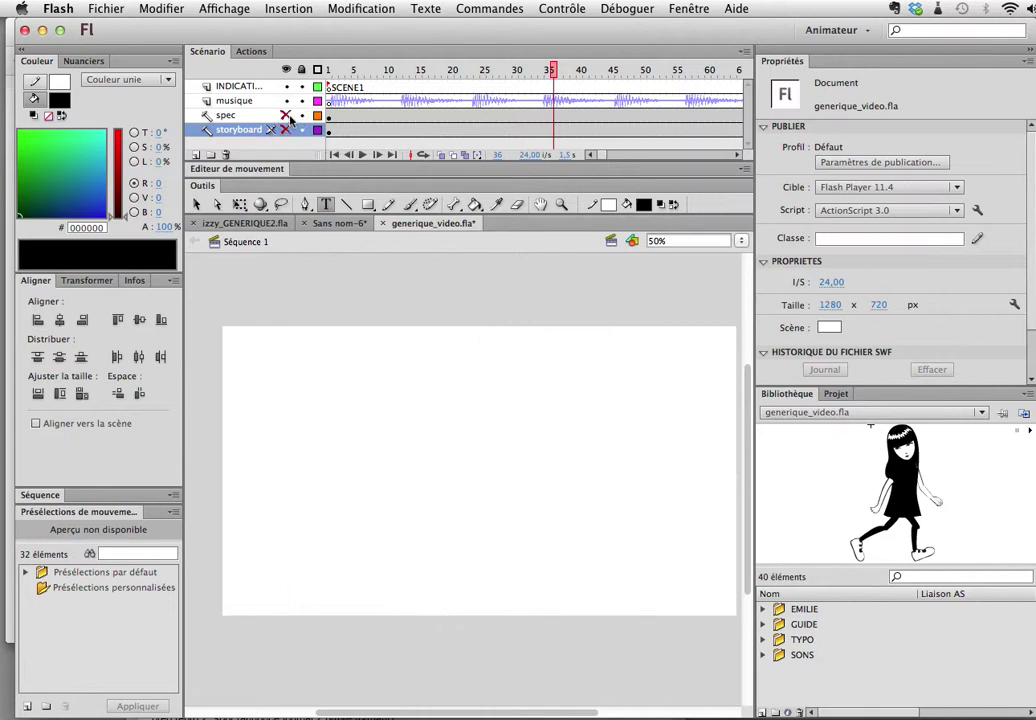
Step: Remove the sound from the musique layer's first keyframe by setting it to Aucun
left_click(330, 101)
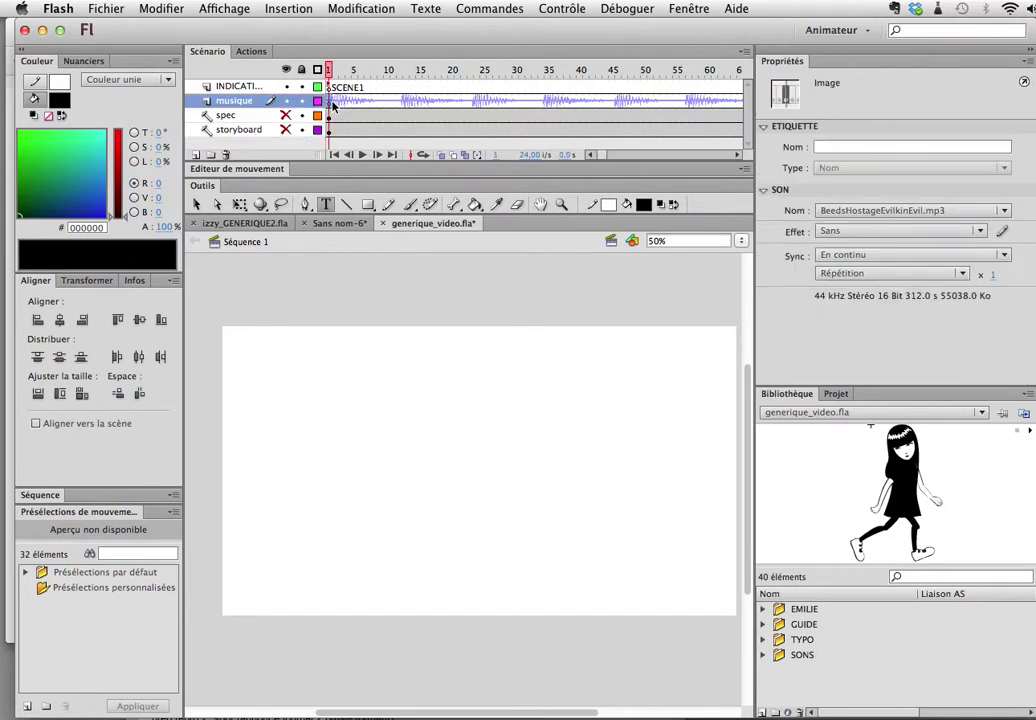
left_click(922, 214)
left_click(918, 226)
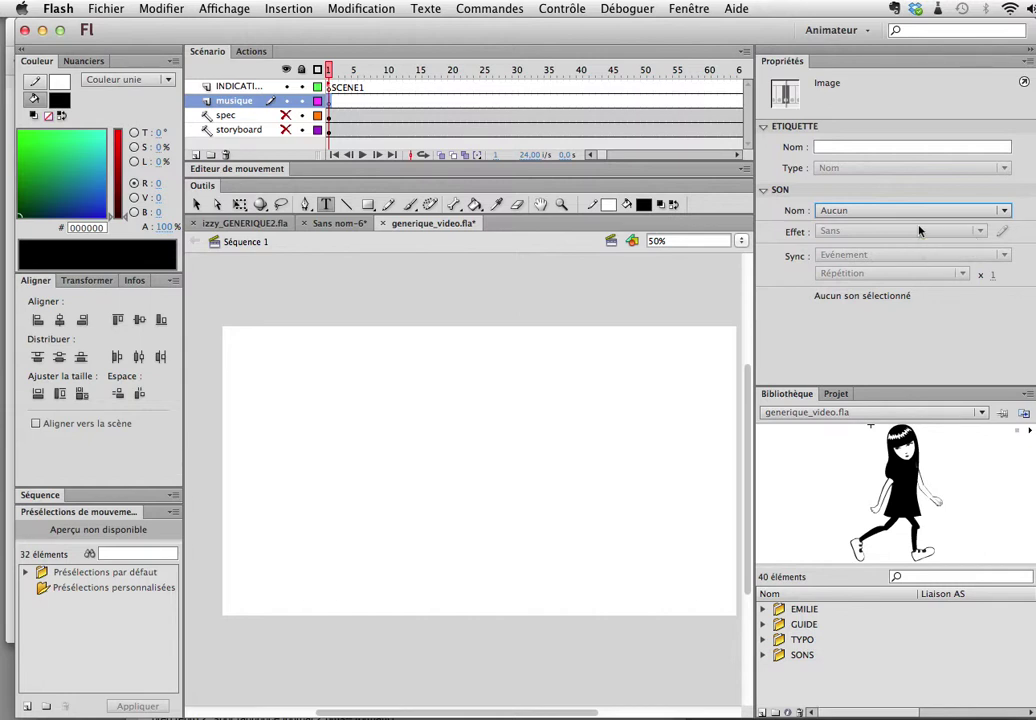
Step: Add a layer named "visuel" above musique and select its first keyframe
left_click(195, 156)
double_click(234, 102)
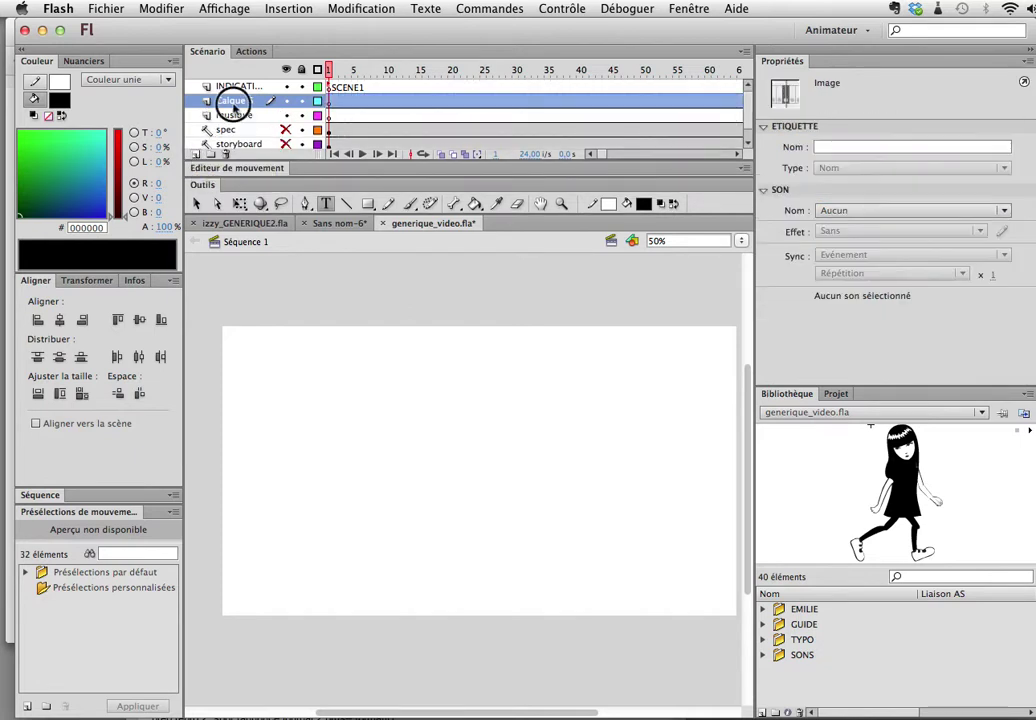
type("vi")
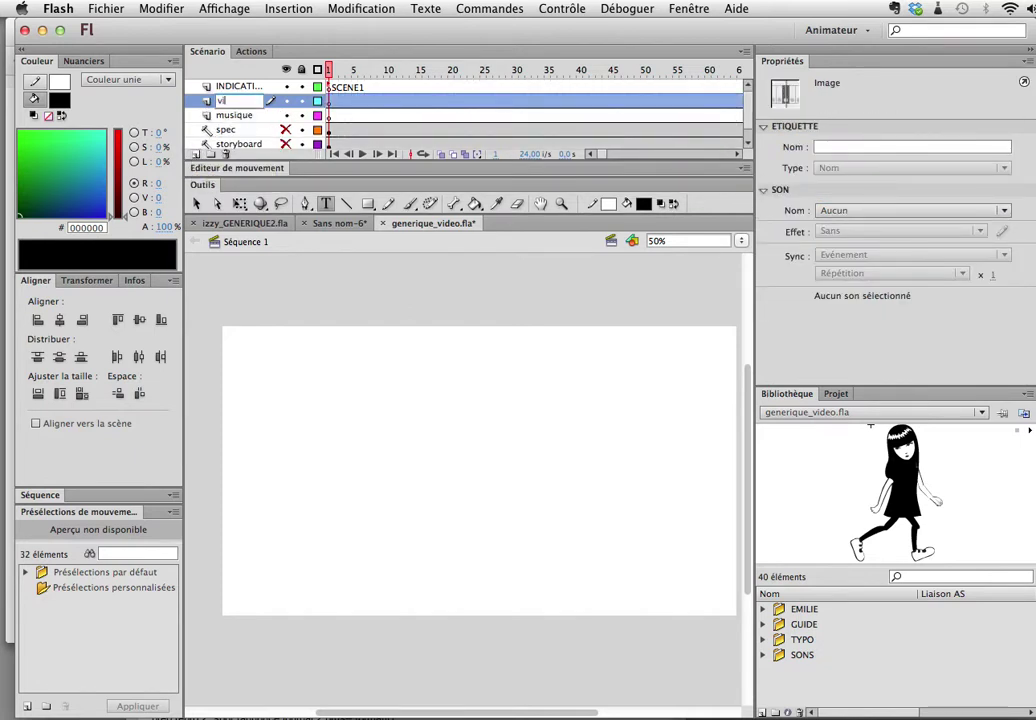
type("suel")
left_click(330, 102)
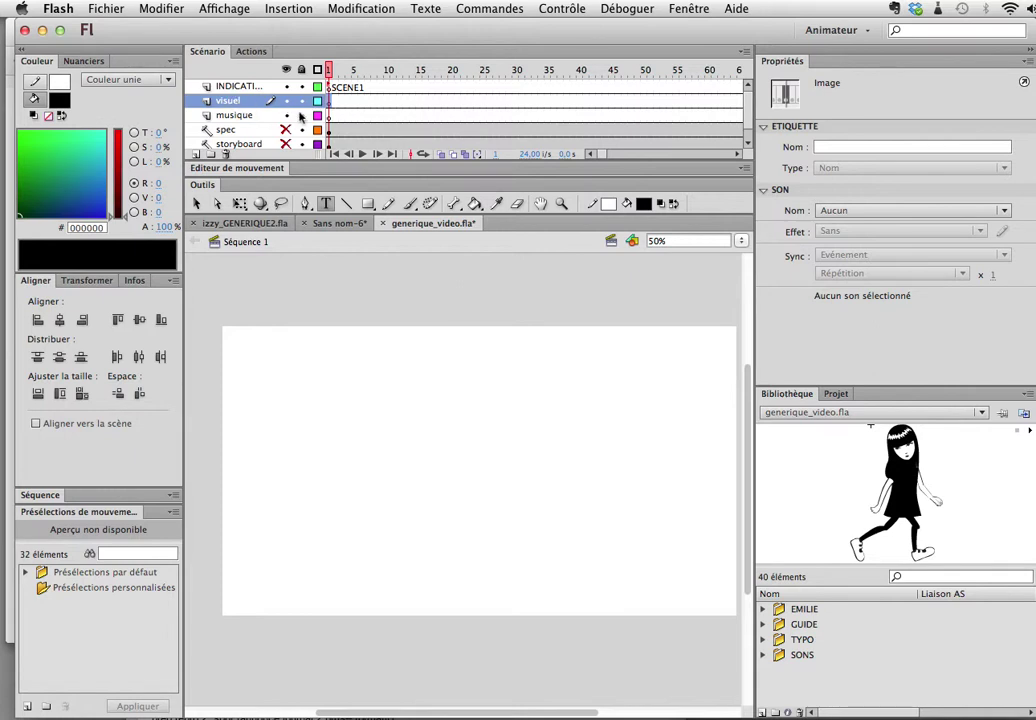
Step: Add a layer named "typo" above visuel, and select the visuel layer's first keyframe
left_click(196, 155)
left_click(240, 102)
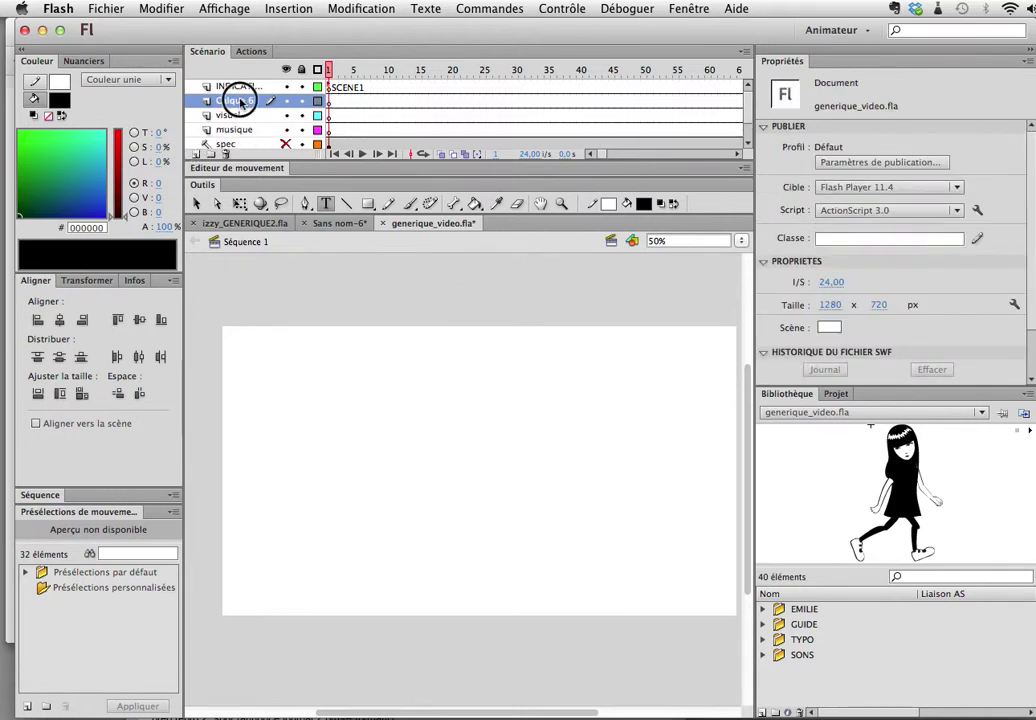
double_click(240, 102)
type("typo")
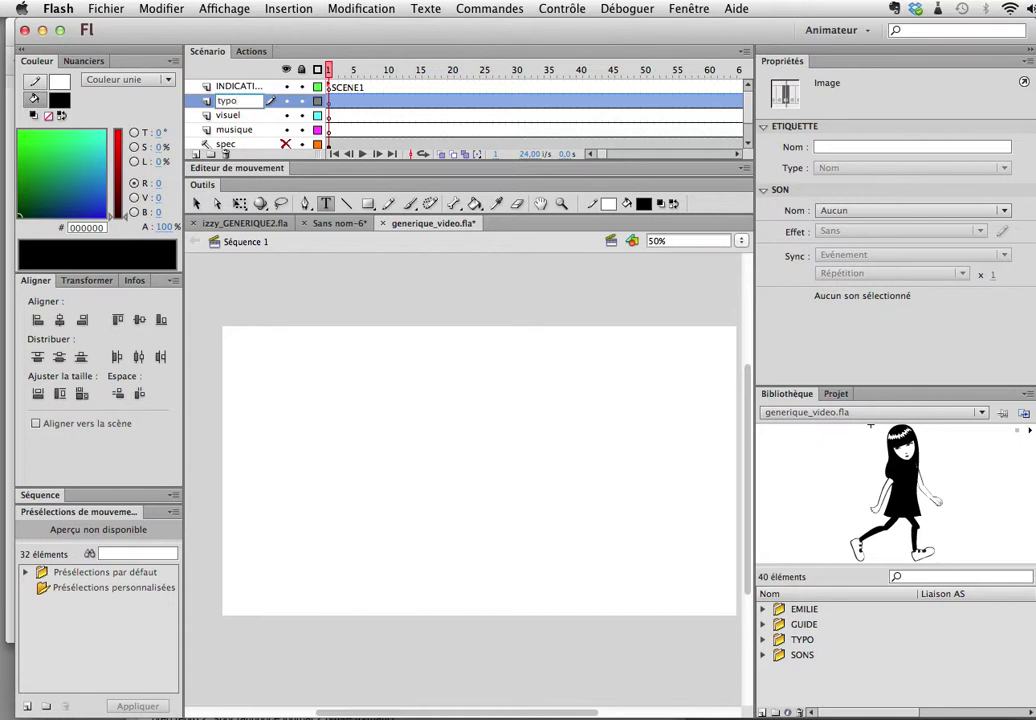
left_click(328, 117)
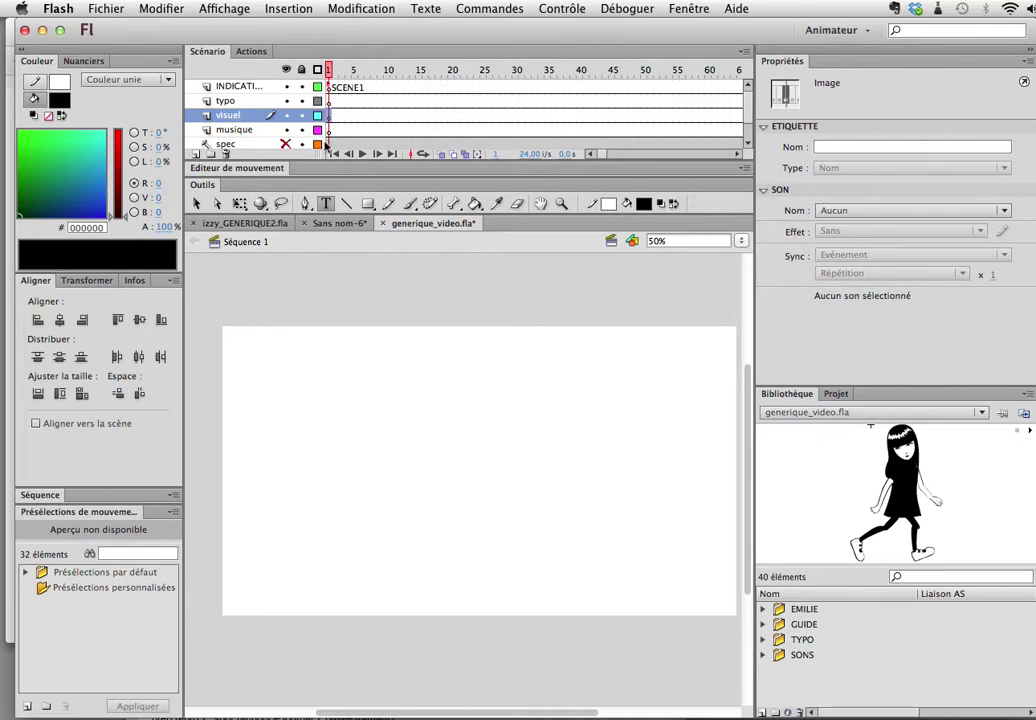
Step: Preview the finished izzy_GENERIQUE2.fla movie, close the preview, and return to generique_video.fla
left_click(250, 225)
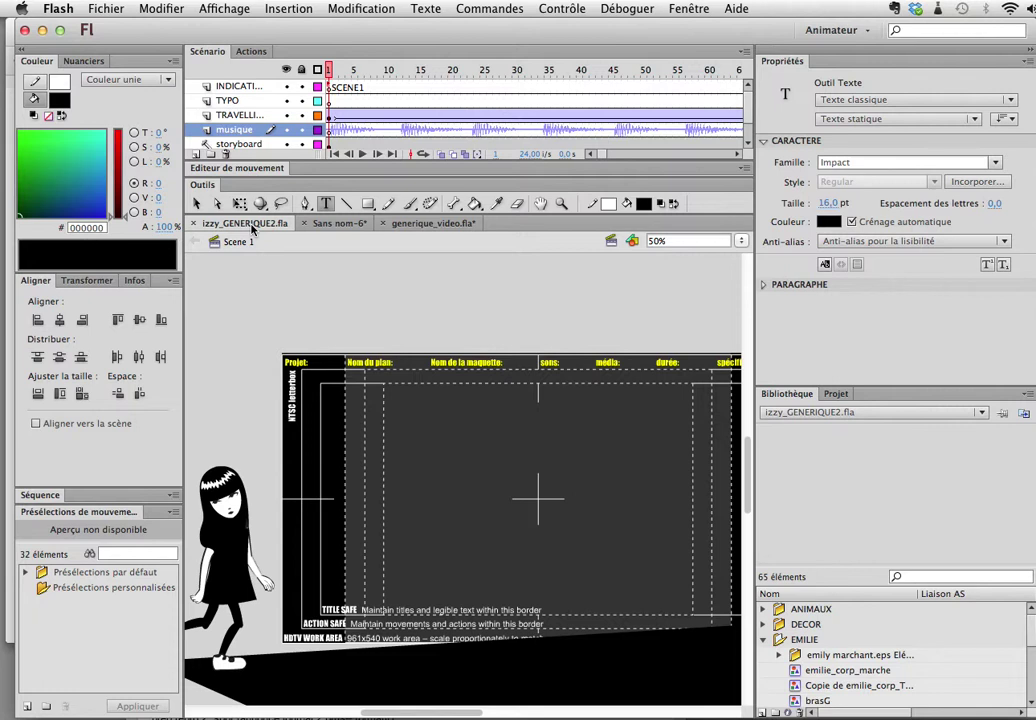
key("super+Return")
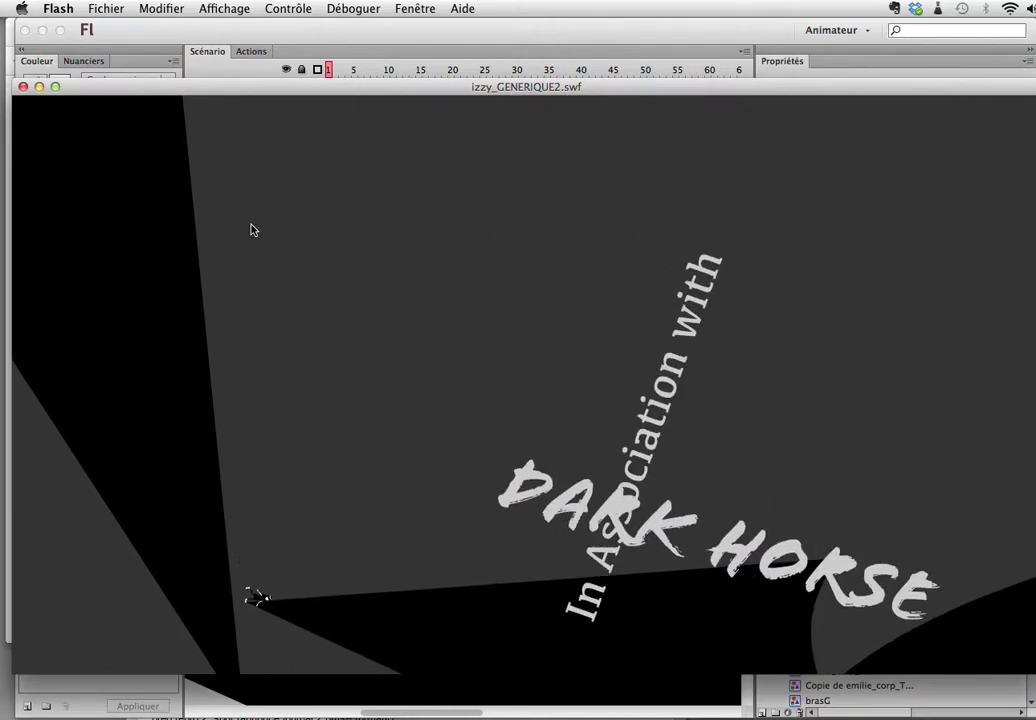
left_click(23, 86)
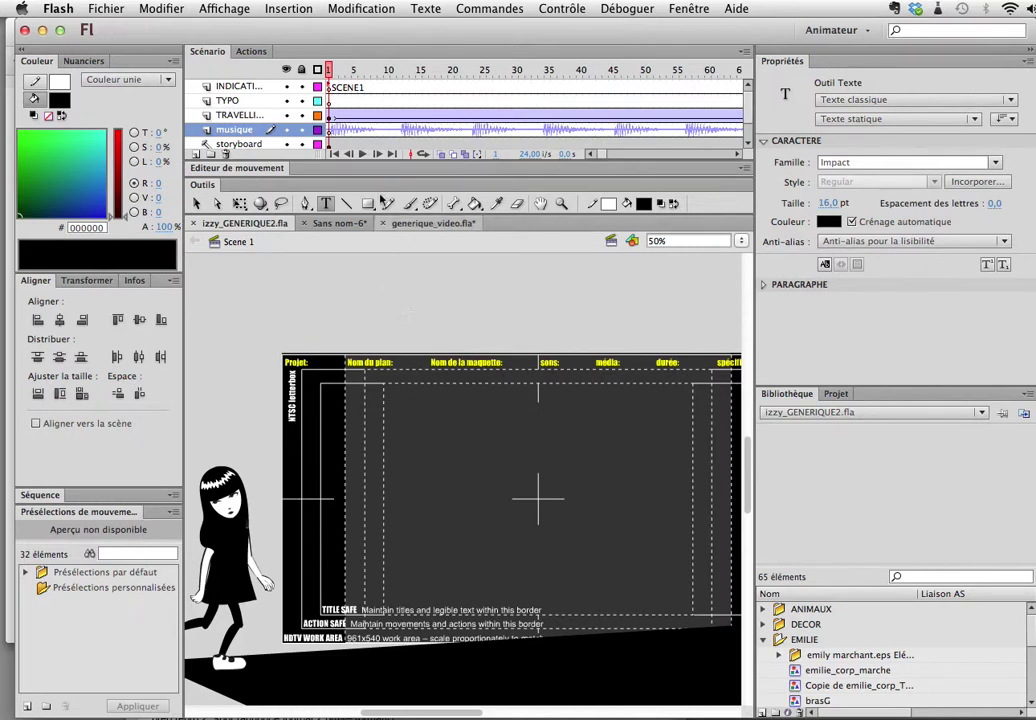
left_click(433, 223)
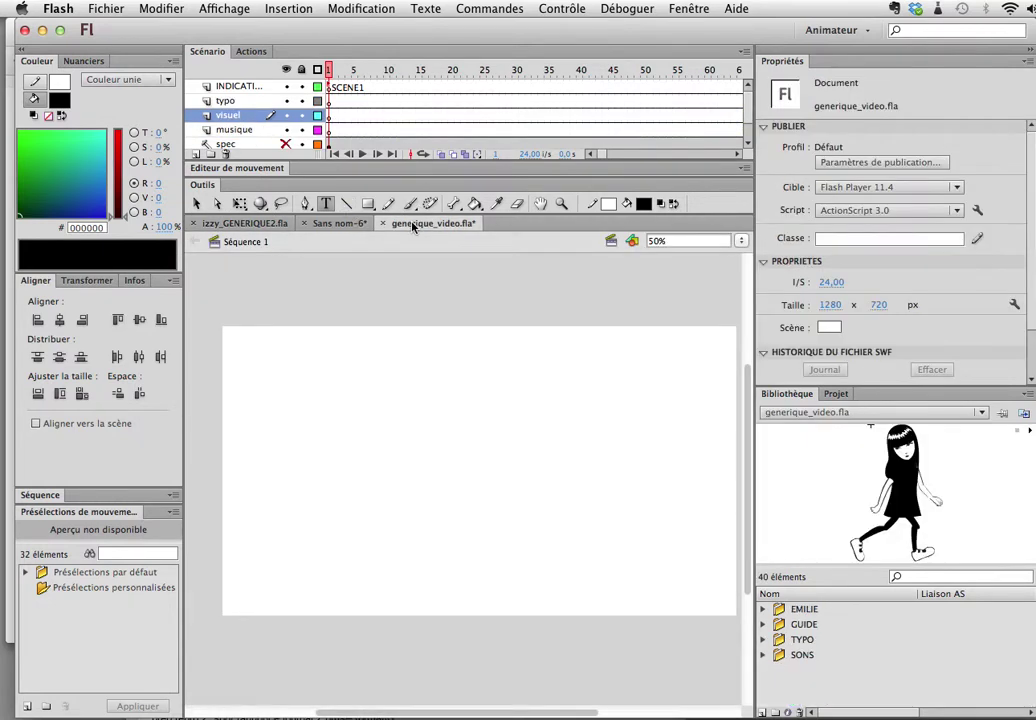
Step: With the visuel layer's first keyframe selected, create a new Graphique symbol named "scene1" in the library root
left_click(327, 115)
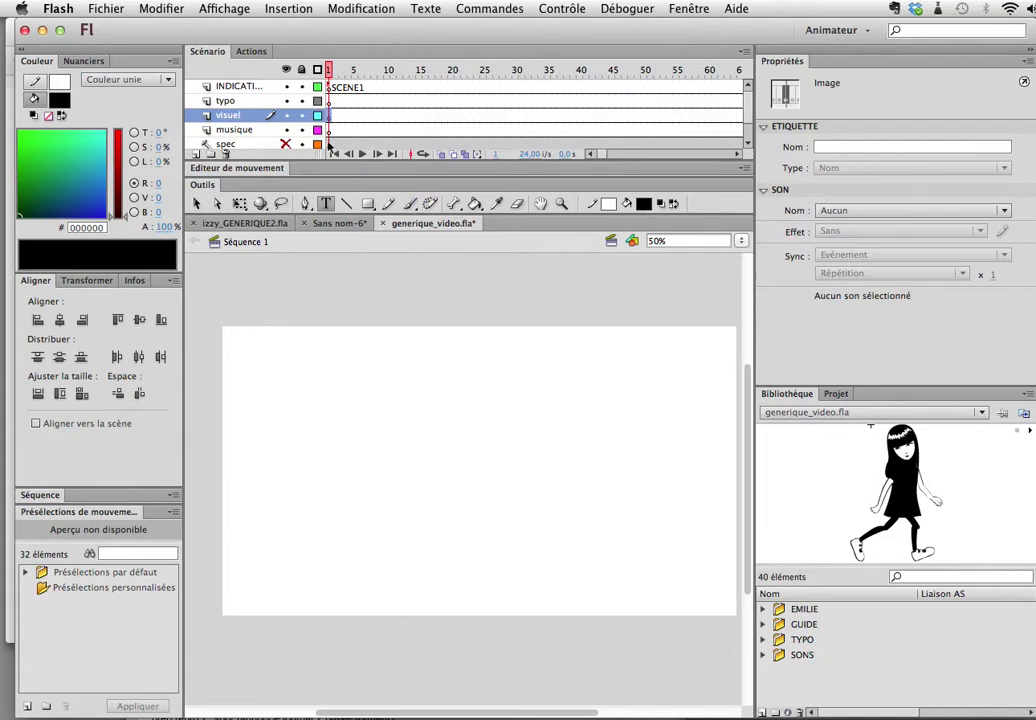
left_click(278, 9)
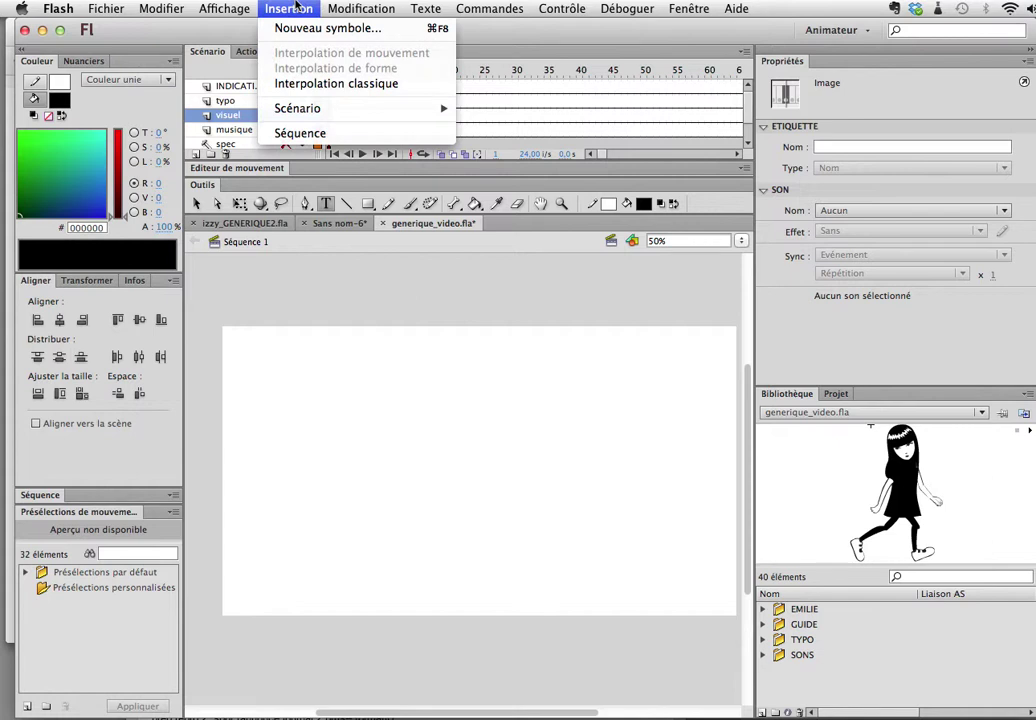
left_click(324, 30)
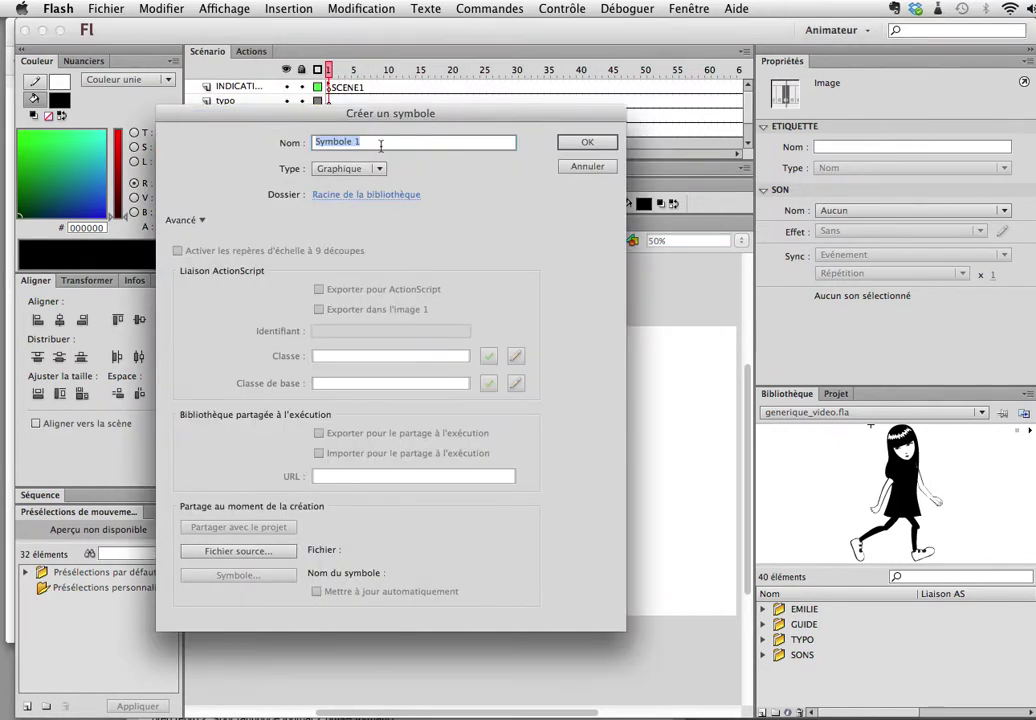
type("scene1")
key("Return")
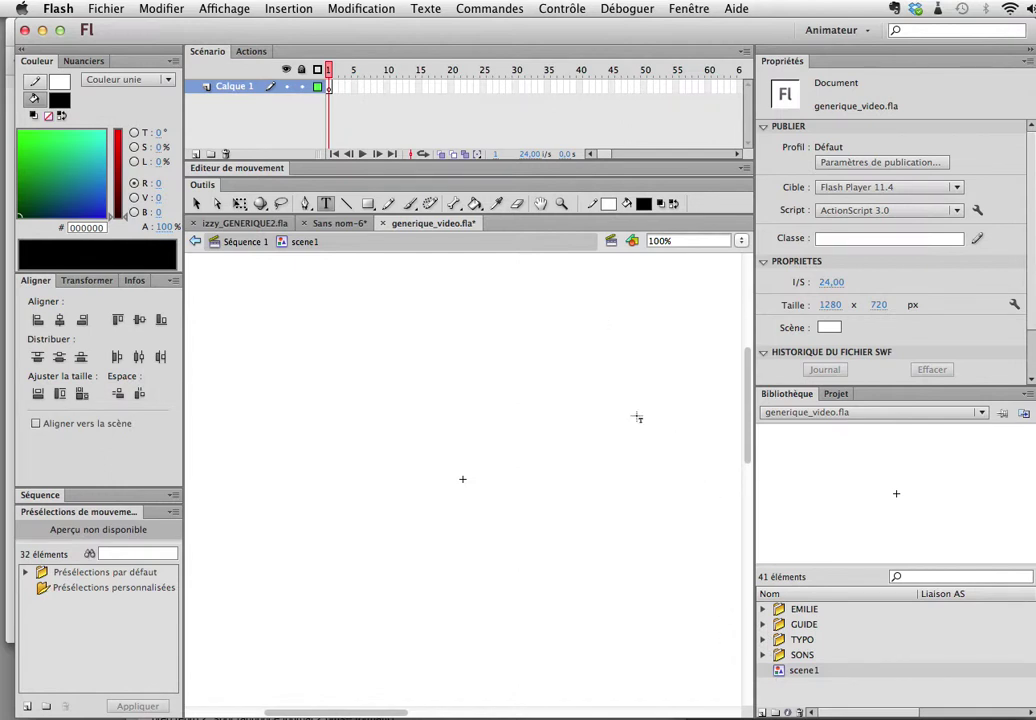
Step: Add a second layer inside the scene1 symbol and name it "emilie"
left_click(196, 154)
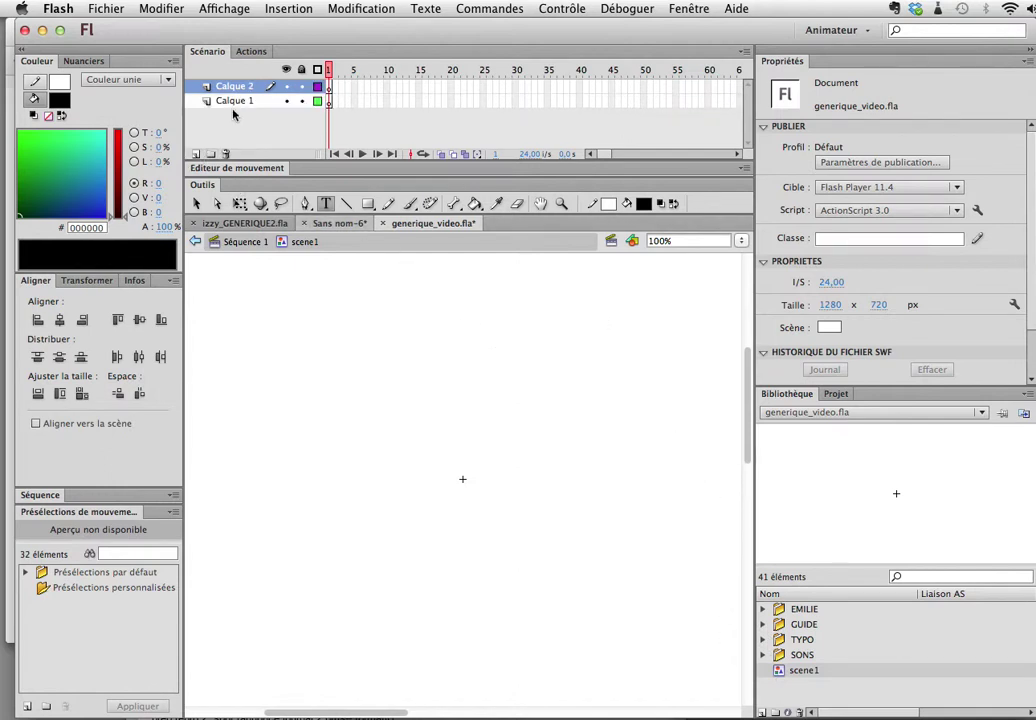
double_click(240, 87)
type("emi")
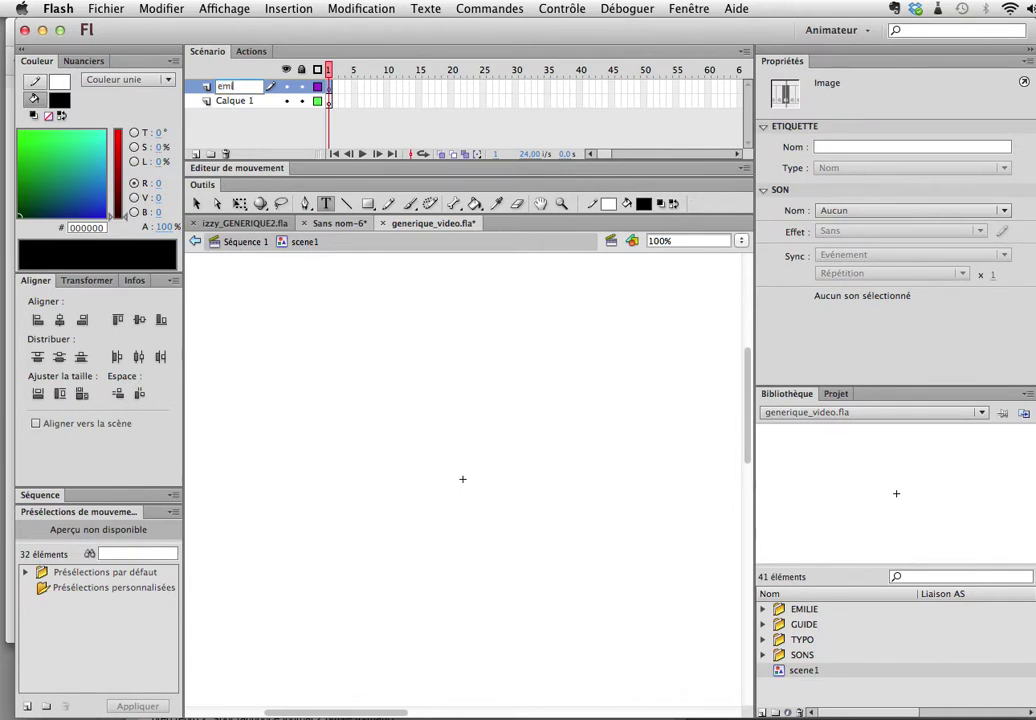
type("lie")
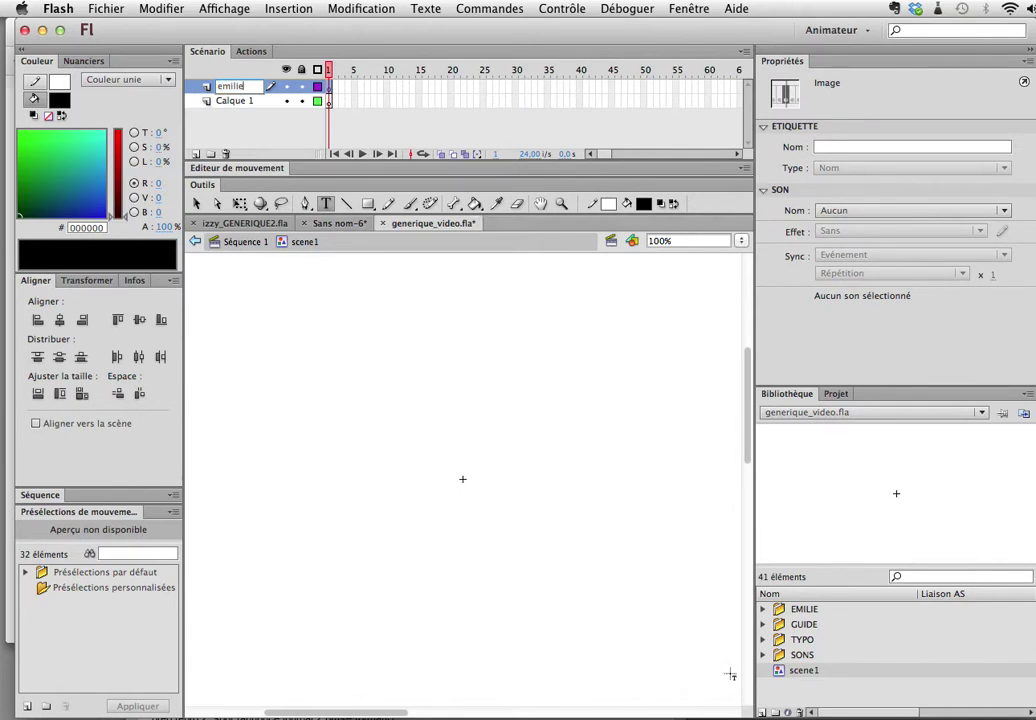
Step: Place the emilie_corp_marche symbol from the EMILIE library folder at the centre of scene1 on the emilie layer
left_click(764, 610)
left_click(790, 640)
left_click_drag(790, 640, 462, 484)
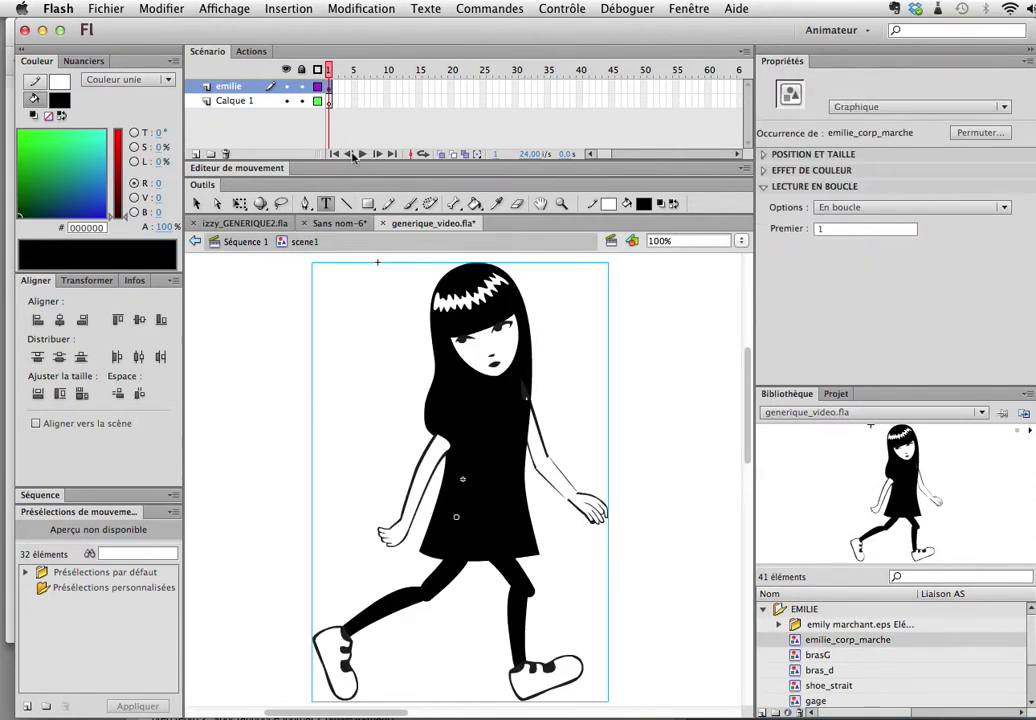
left_click(196, 203)
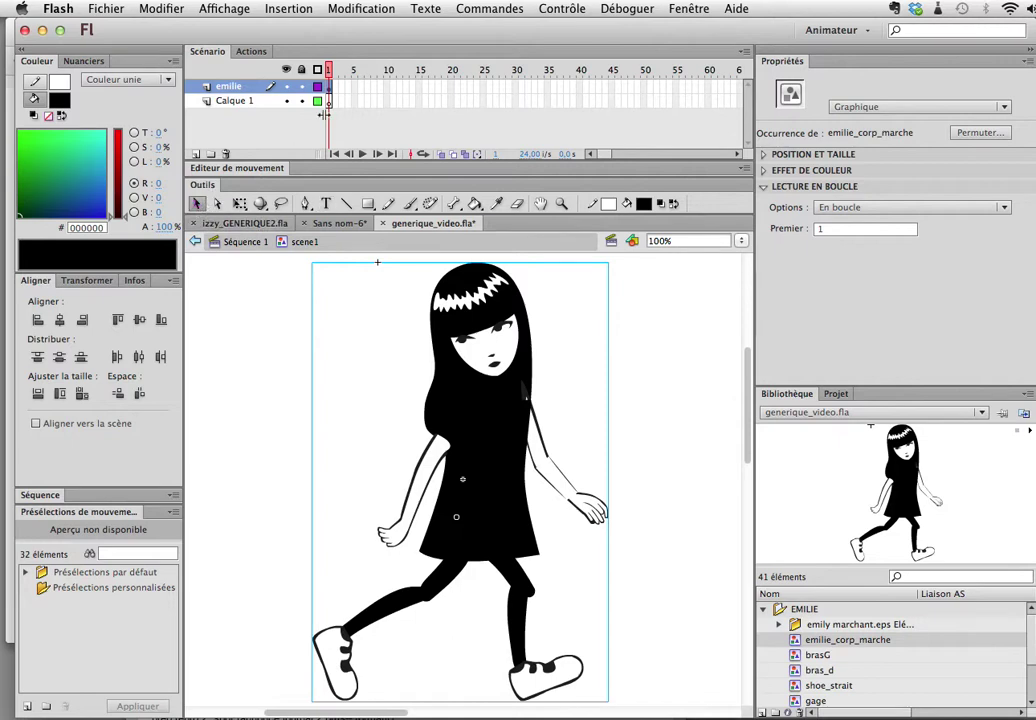
Step: Examine the walk animation inside the emilie_corp_marche symbol and return to scene1
double_click(451, 397)
mouse_move(330, 68)
left_mouse_down()
mouse_move(415, 74)
mouse_move(332, 72)
left_mouse_up()
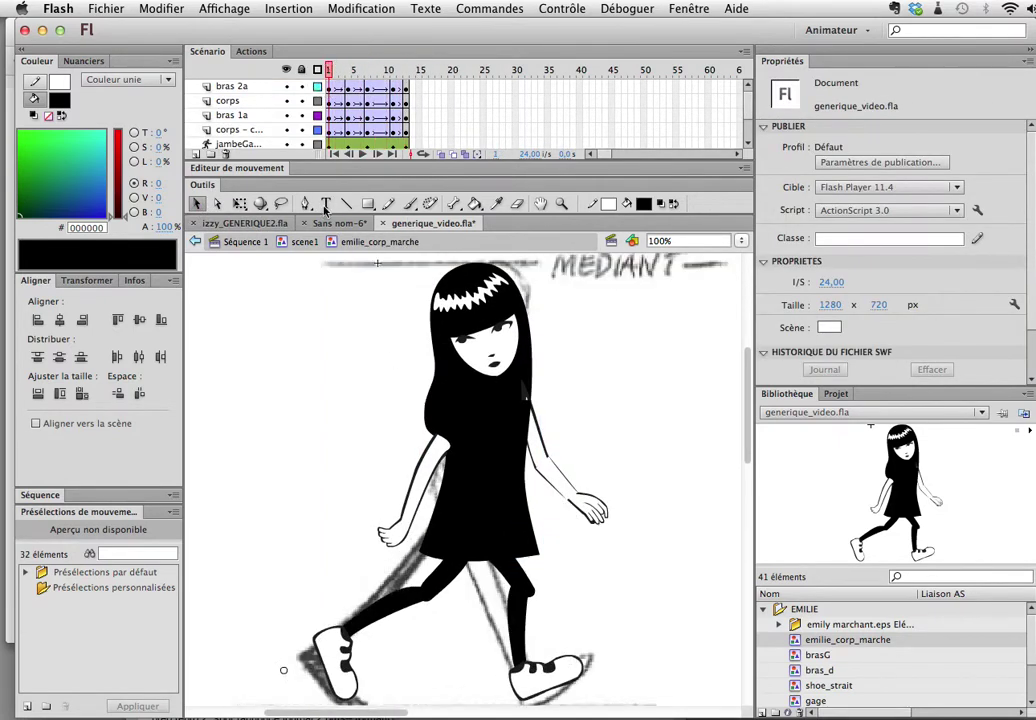
left_click(303, 241)
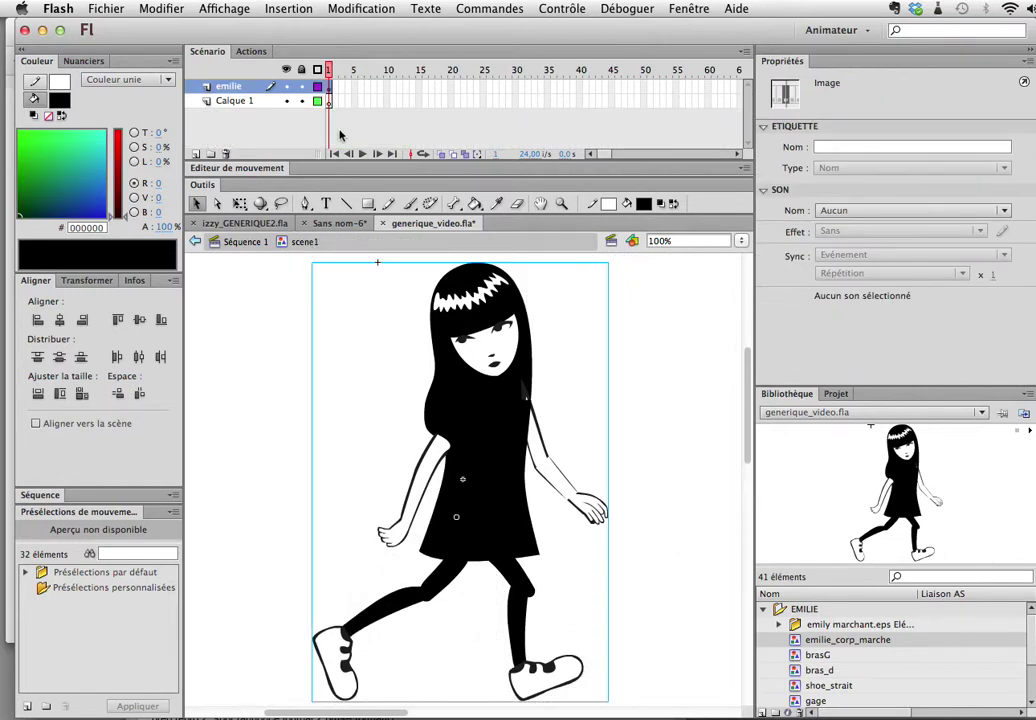
Step: Place the titre symbol from the TYPO library folder on Calque 1, behind the lower part of the walking girl
left_click(510, 468)
key("super+minus")
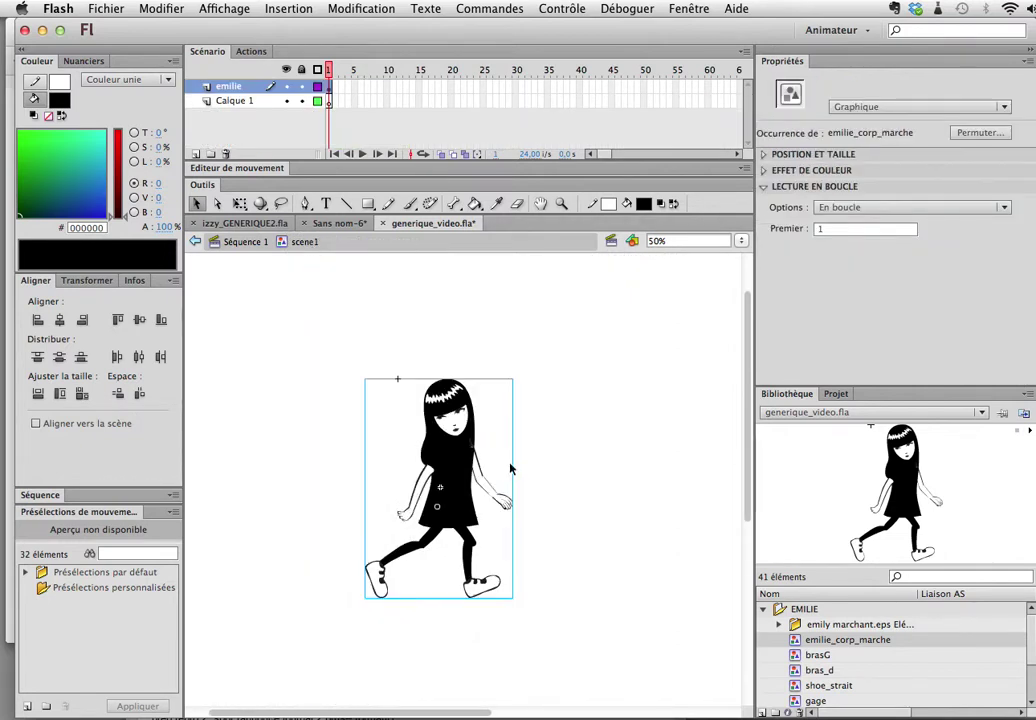
left_click(766, 612)
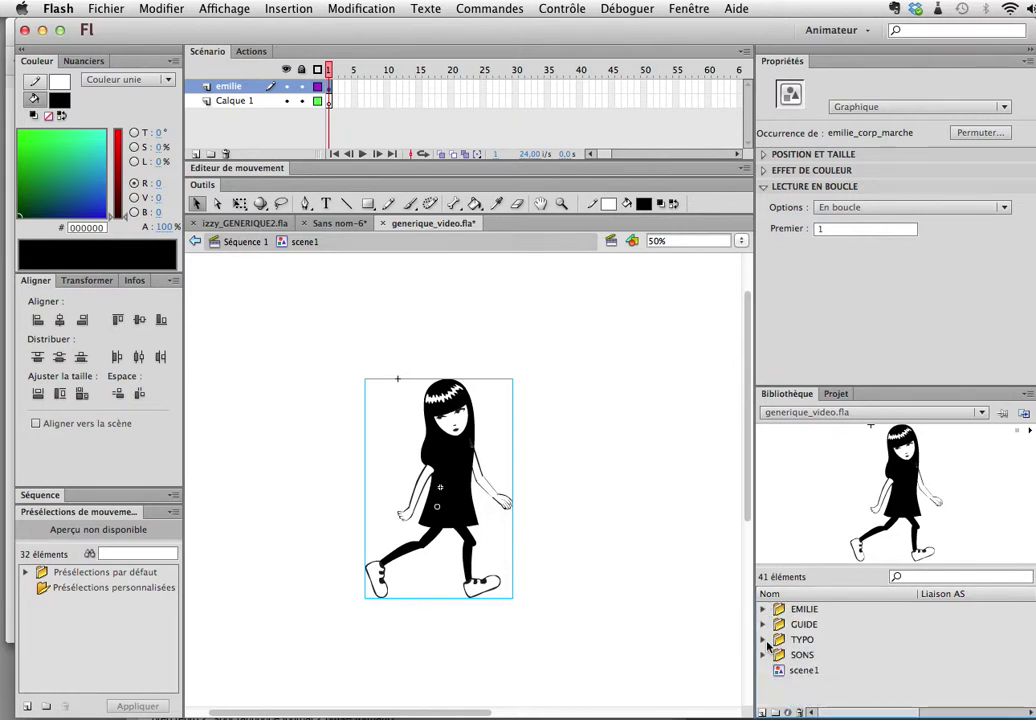
left_click(763, 640)
left_click_drag(795, 654, 858, 652)
left_click(234, 101)
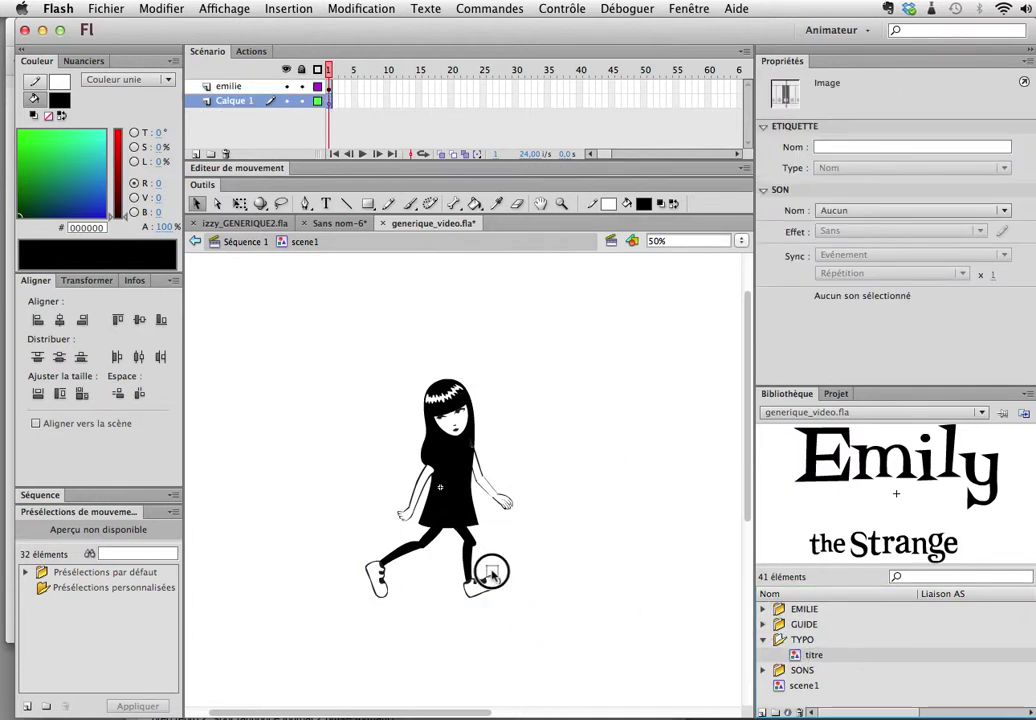
left_click_drag(491, 572, 491, 574)
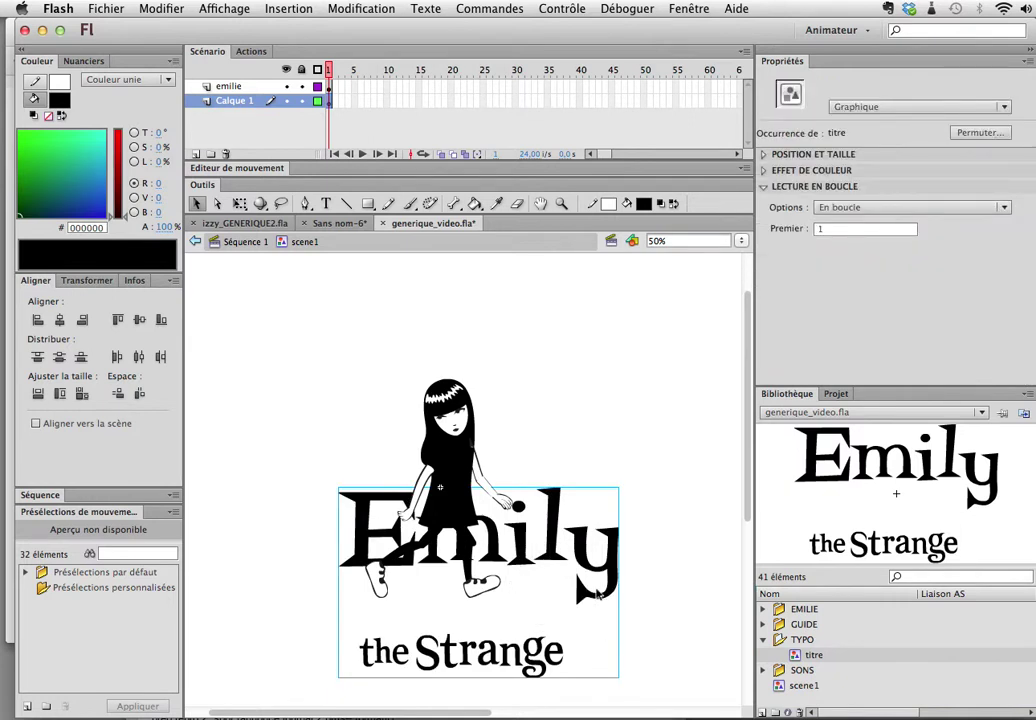
Step: Move the title beneath the girl's feet and rename its layer "titre"
left_click_drag(597, 595, 660, 678)
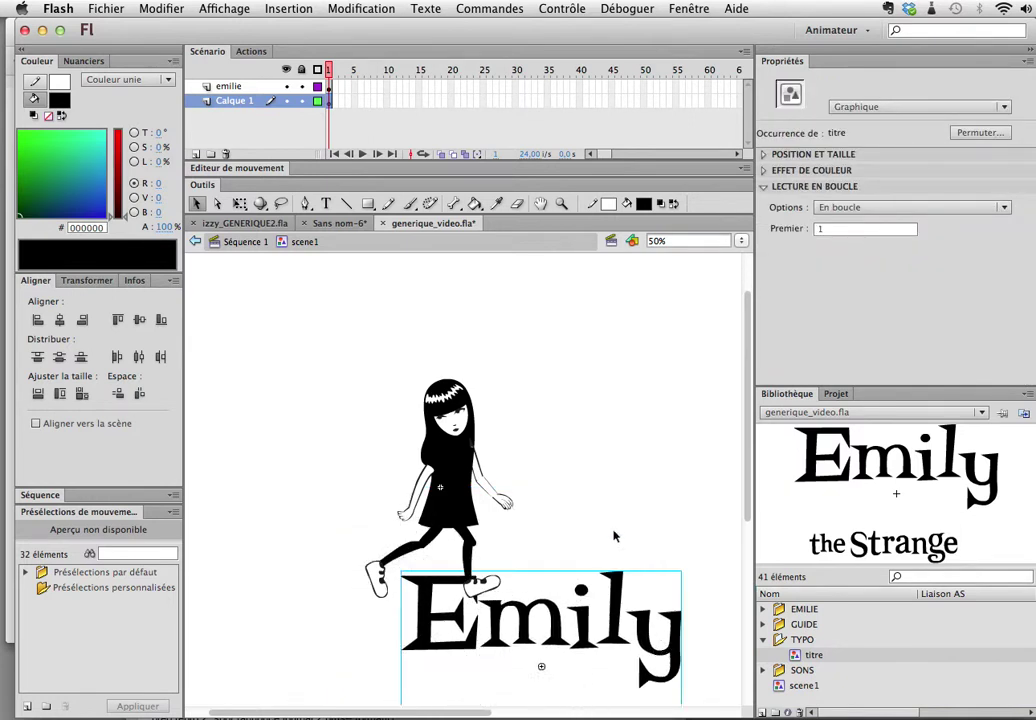
double_click(234, 102)
type("tit")
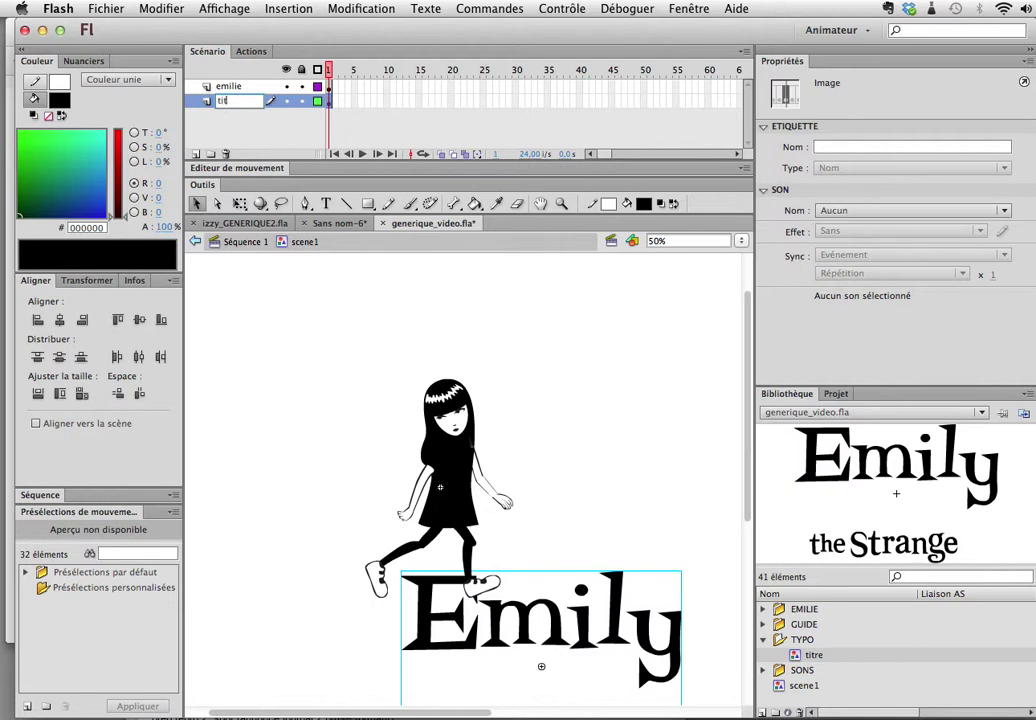
type("re")
left_click(524, 323)
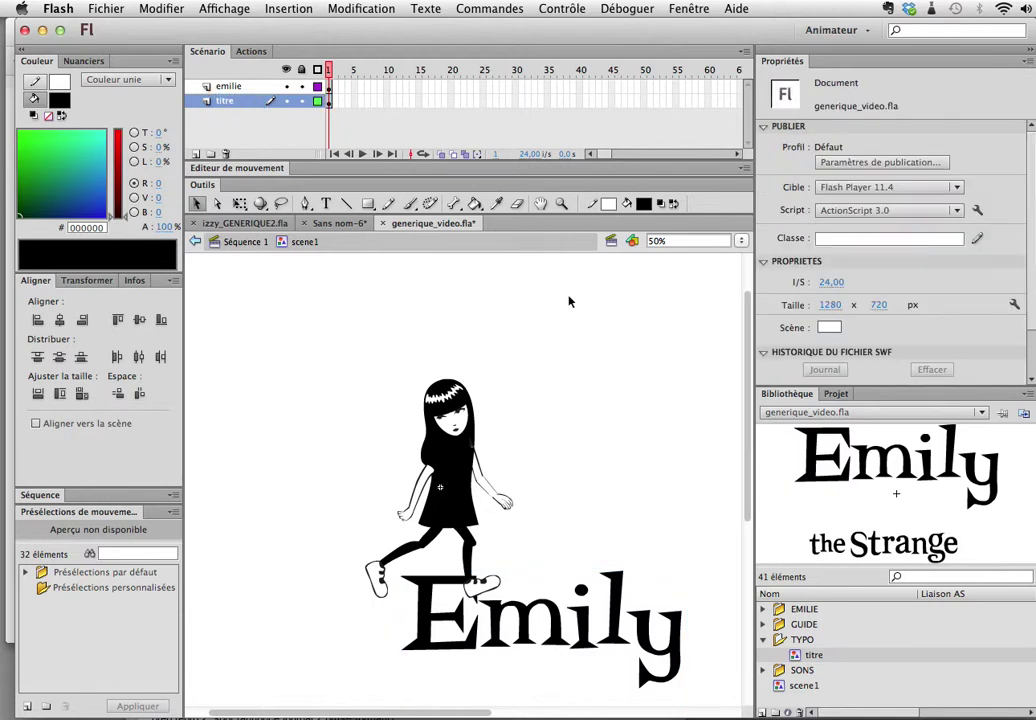
Step: Enlarge the title to several times its size with Free Transform and align the top of the E under the girl's feet
left_click(571, 504, "alt")
left_click(440, 483)
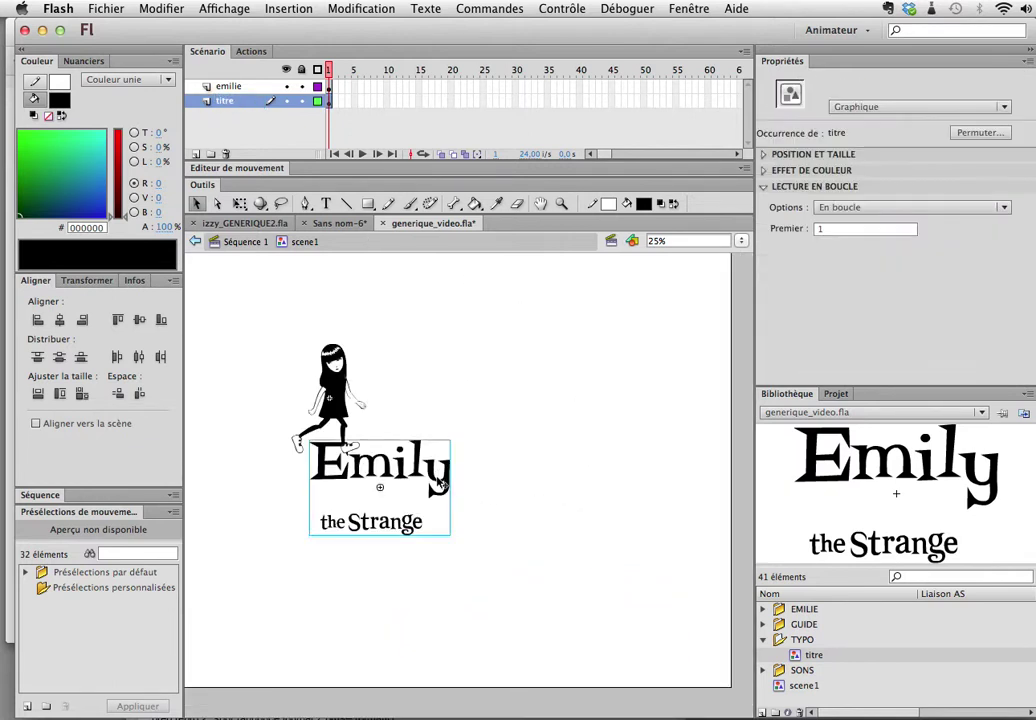
key("q")
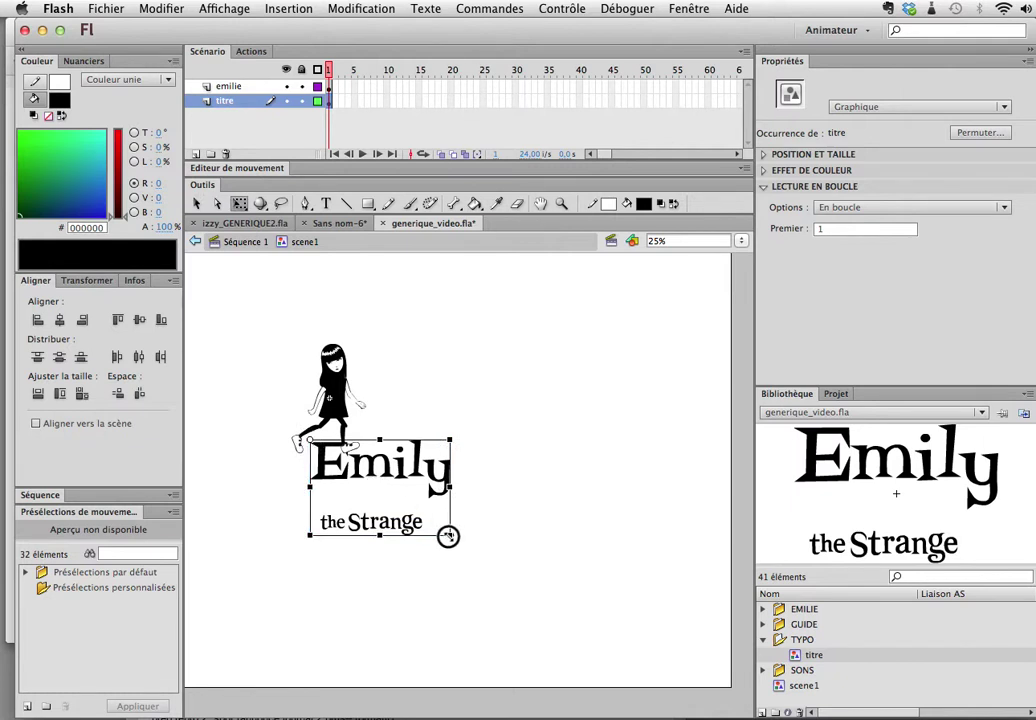
left_click_drag(451, 535, 769, 719)
left_click_drag(474, 513, 726, 693)
key("super+minus")
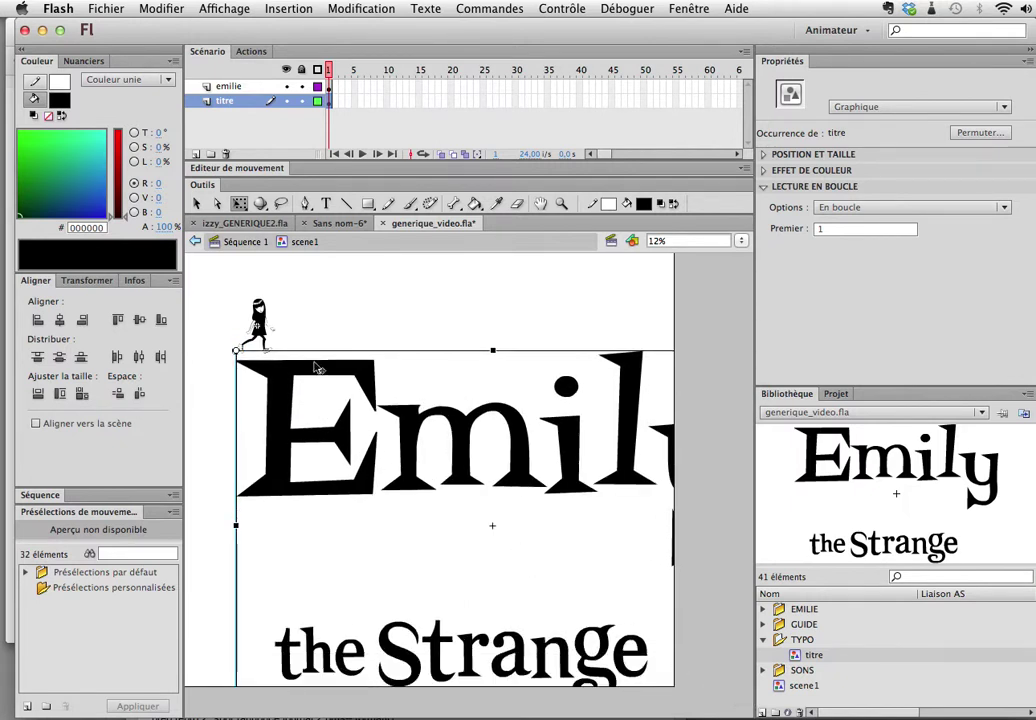
left_click_drag(314, 368, 303, 356)
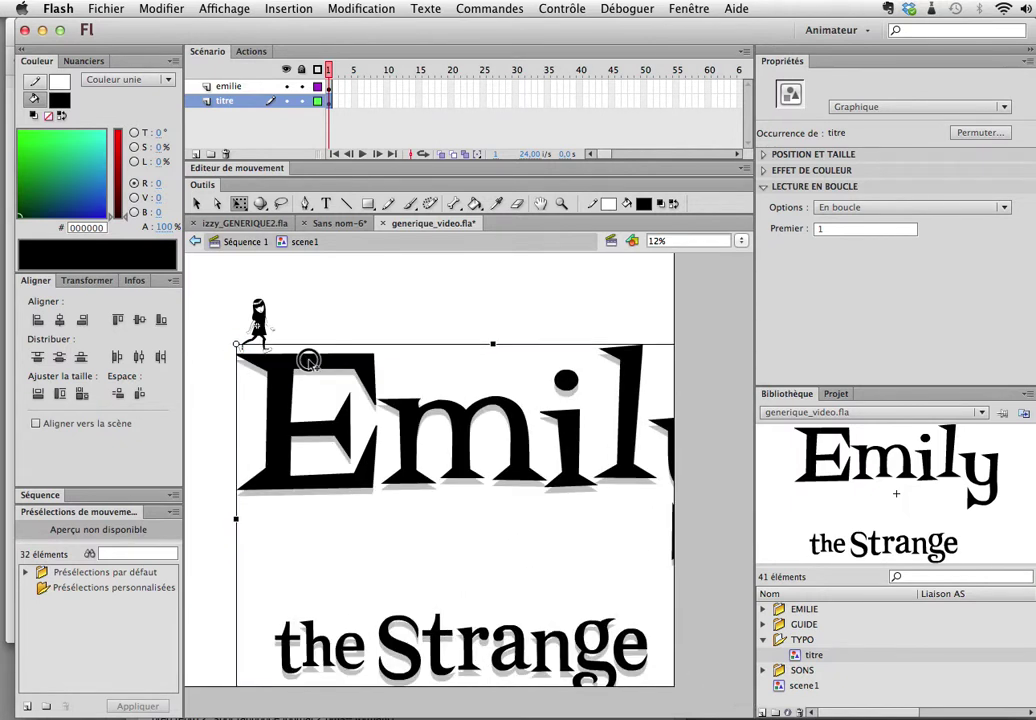
left_click(364, 335)
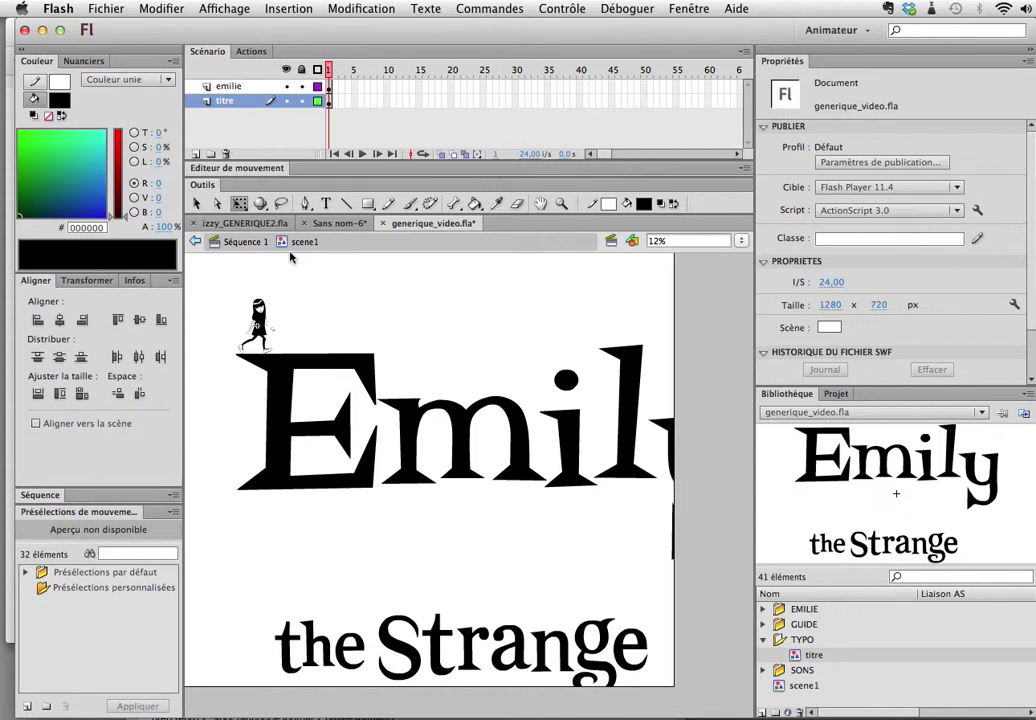
Step: Place the scene1 symbol on the main timeline's visuel layer, with the girl and the start of the E at the stage's left edge
left_click(248, 242)
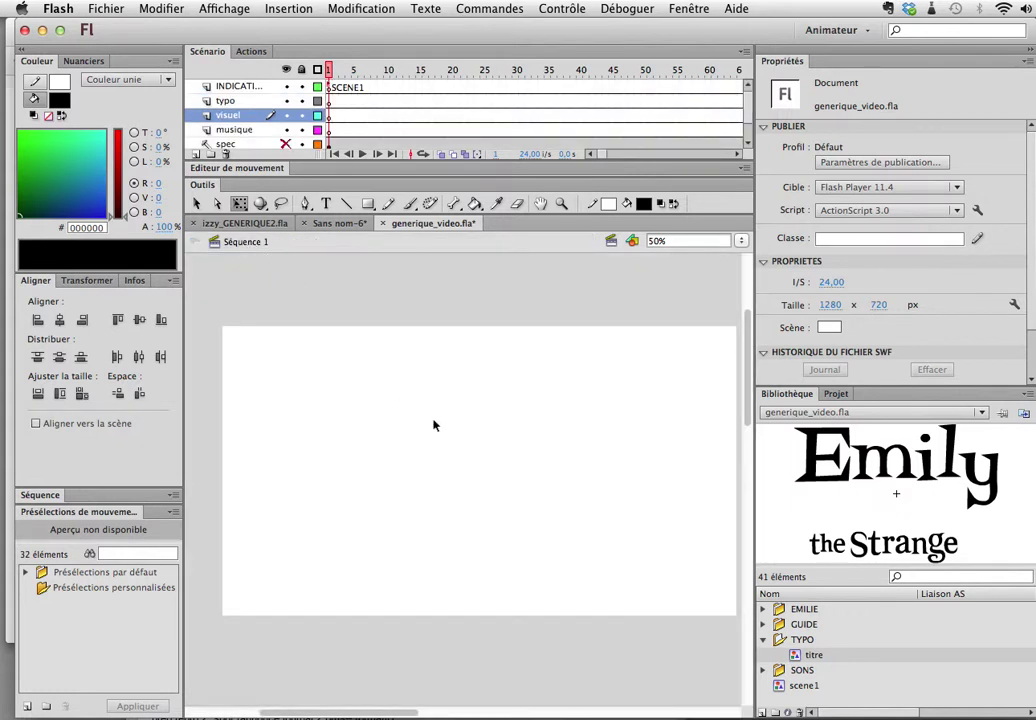
left_click(763, 639)
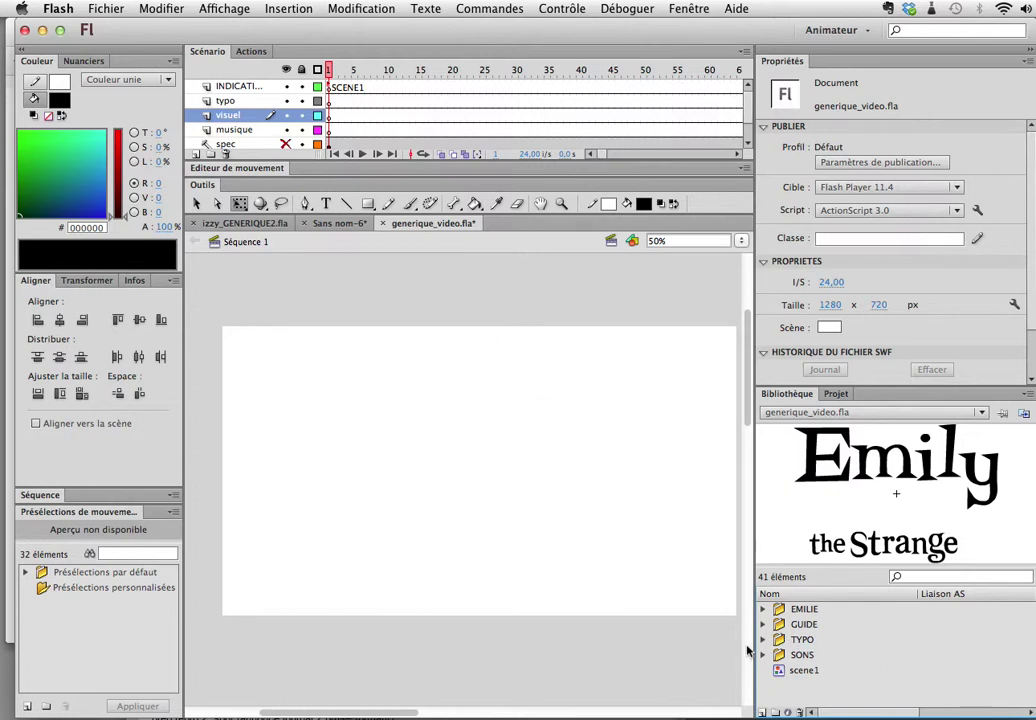
left_click(779, 671)
left_click_drag(781, 672, 430, 502)
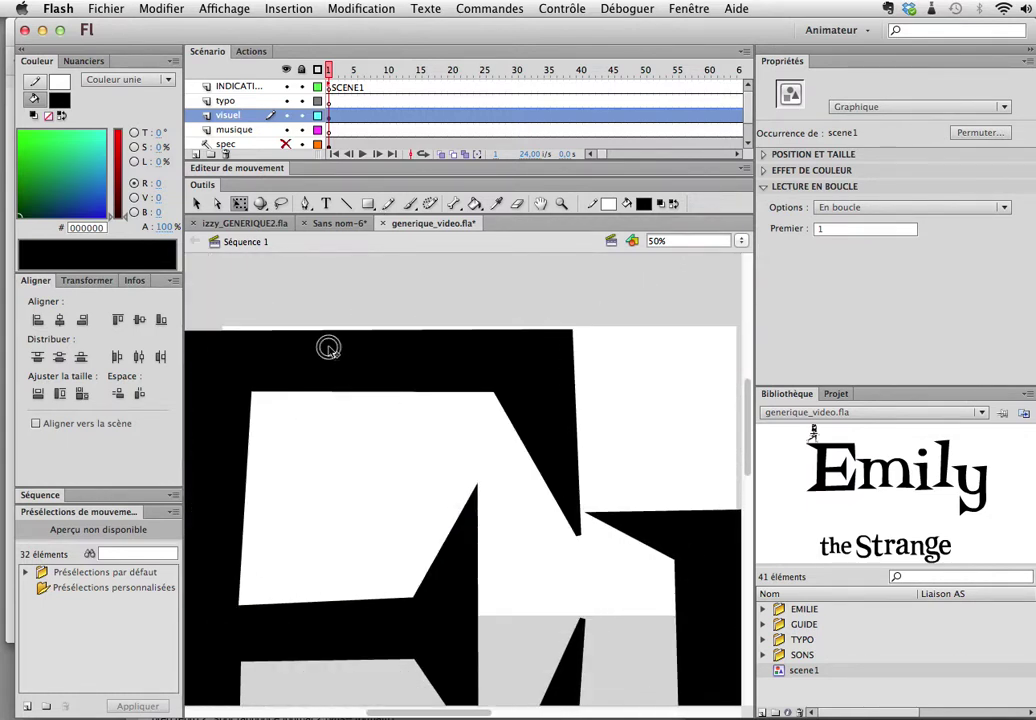
left_click_drag(517, 384, 338, 501)
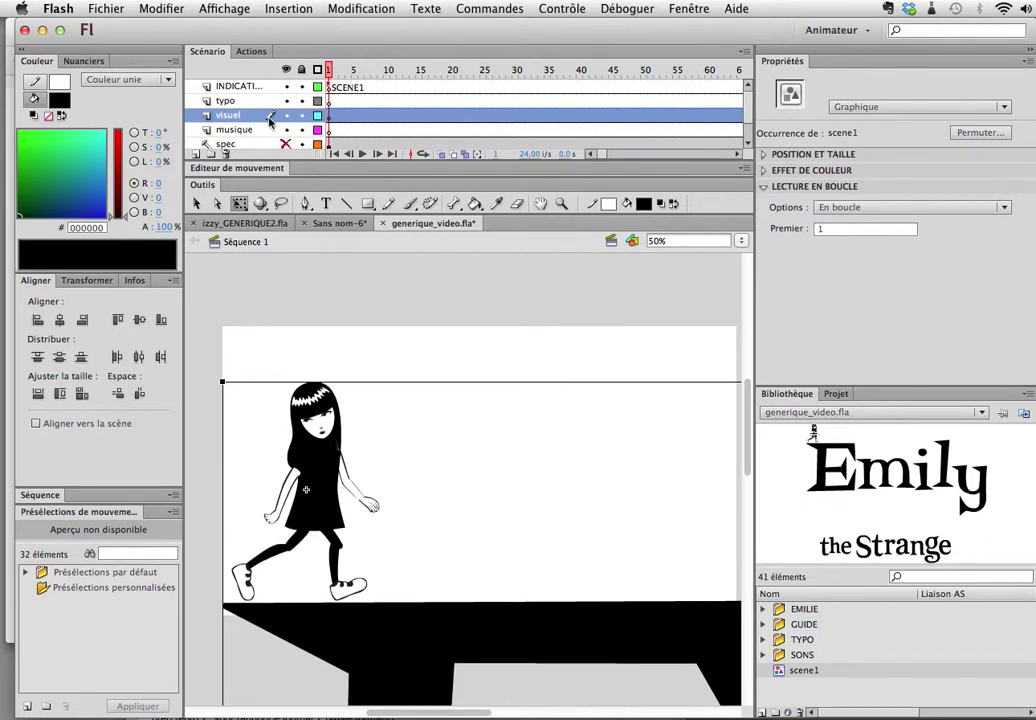
Step: Open scene1 for in-place editing and insert a keyframe at frame 22 of the emilie layer
left_click(328, 116)
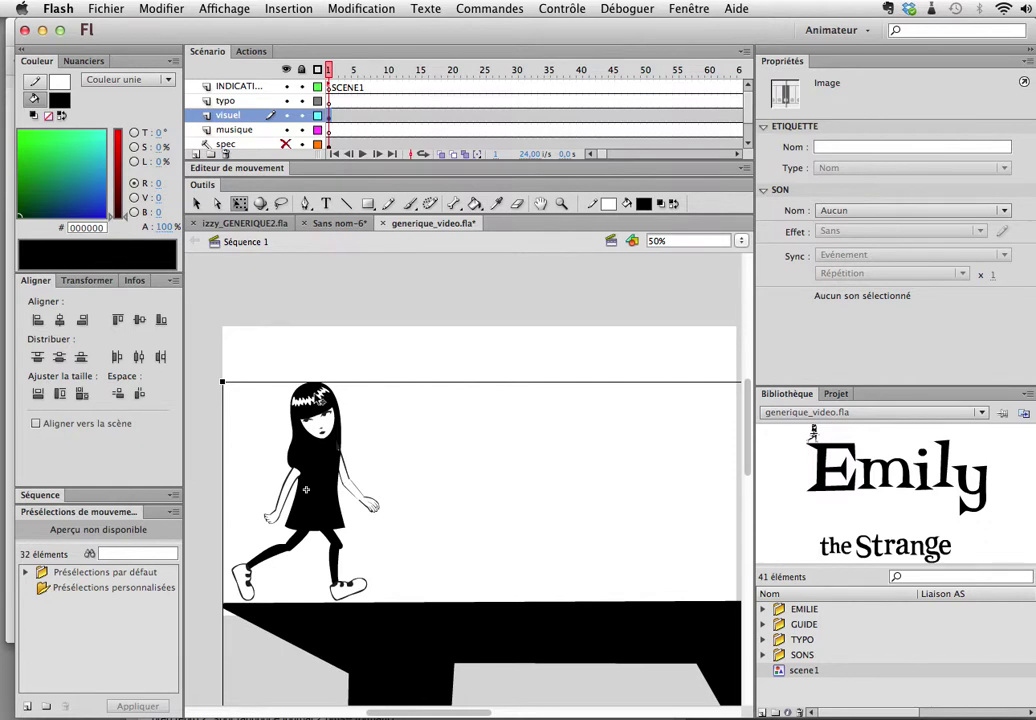
left_click(468, 490, "alt")
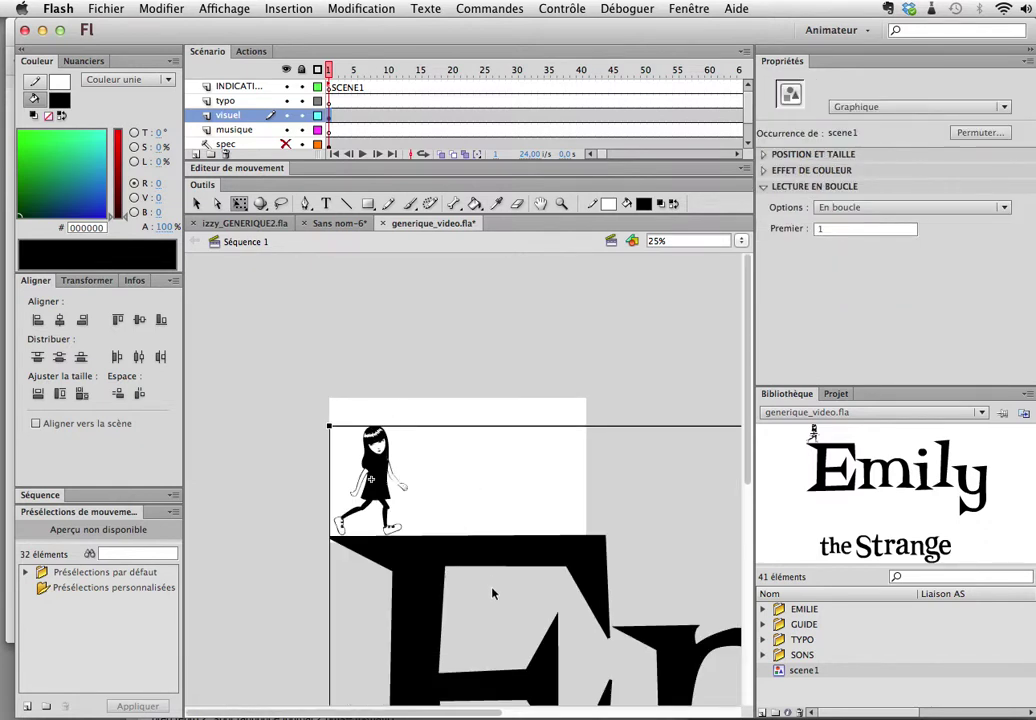
double_click(398, 564)
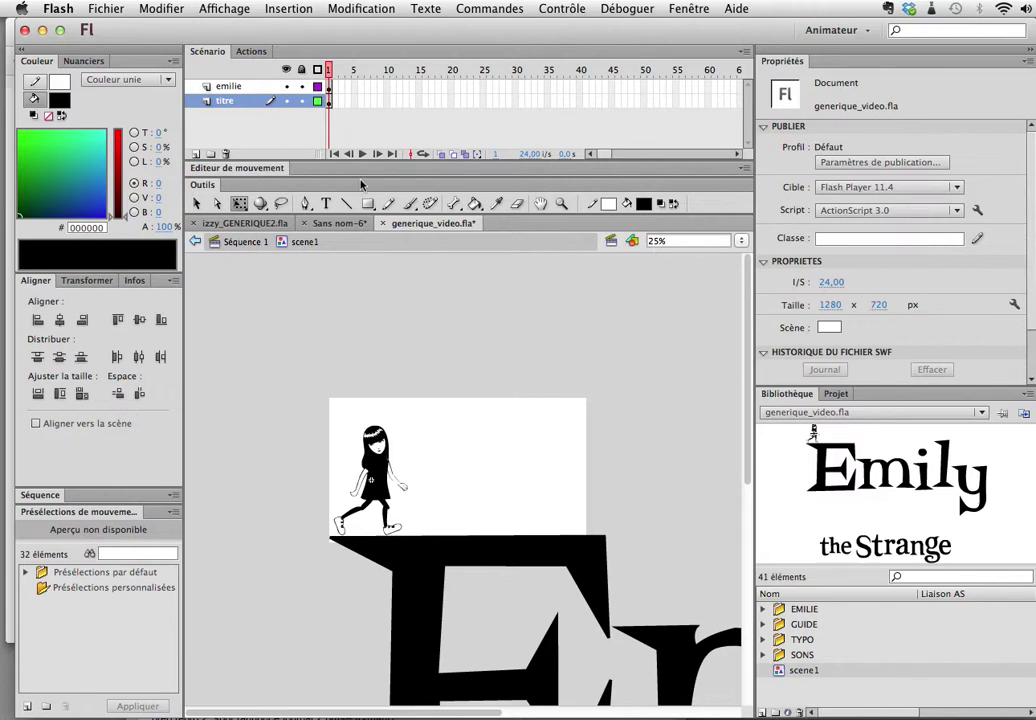
left_click(330, 87)
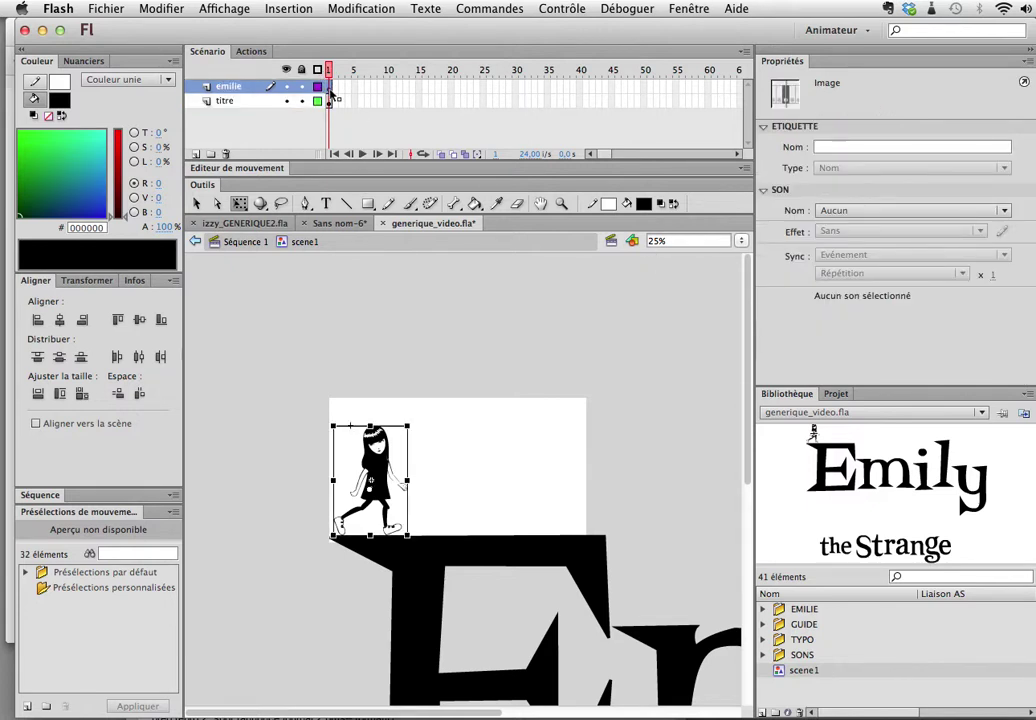
left_click(464, 91)
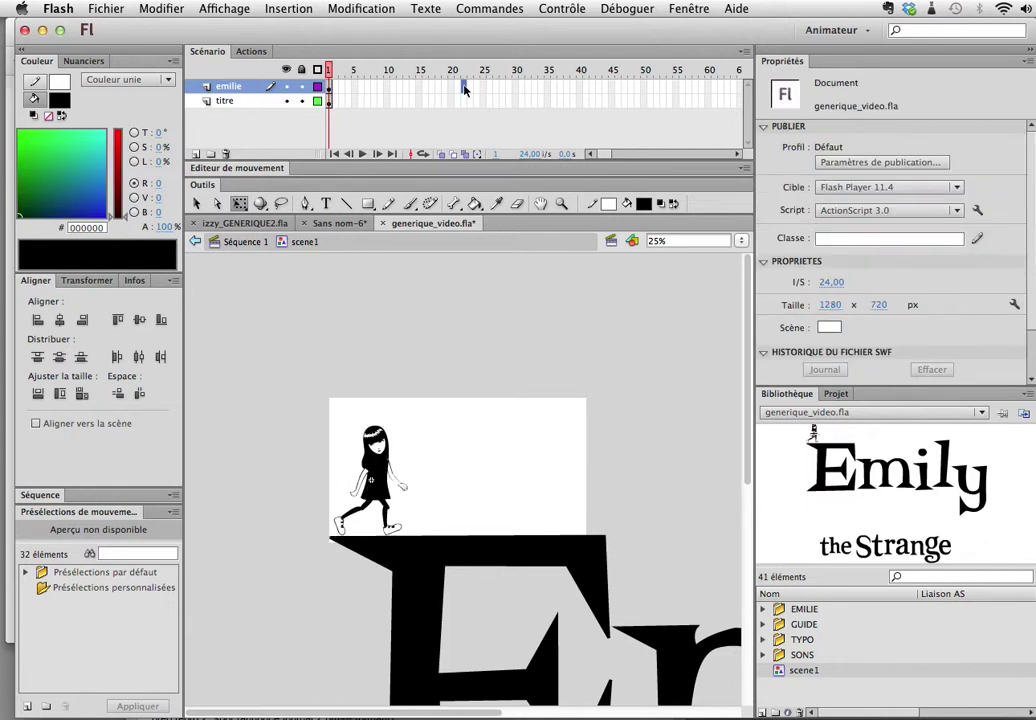
key("F6")
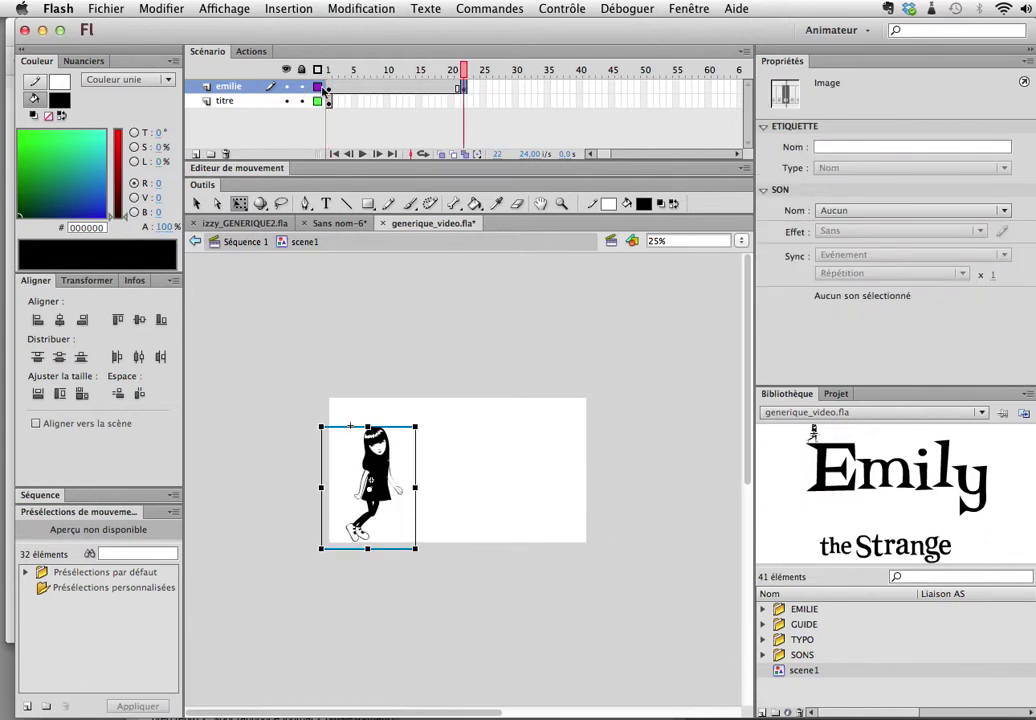
Step: Create a classic tween from frame 1 to frame 22 on the emilie layer and scrub through it
right_click(330, 88)
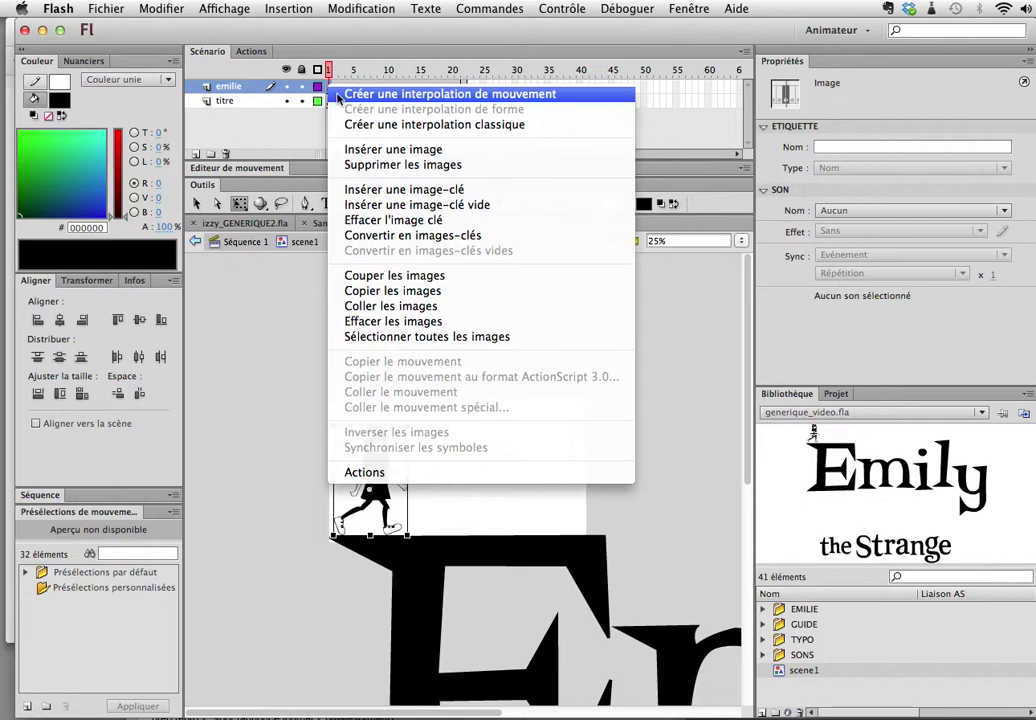
left_click(358, 124)
left_click(390, 70)
left_click_drag(393, 72, 473, 68)
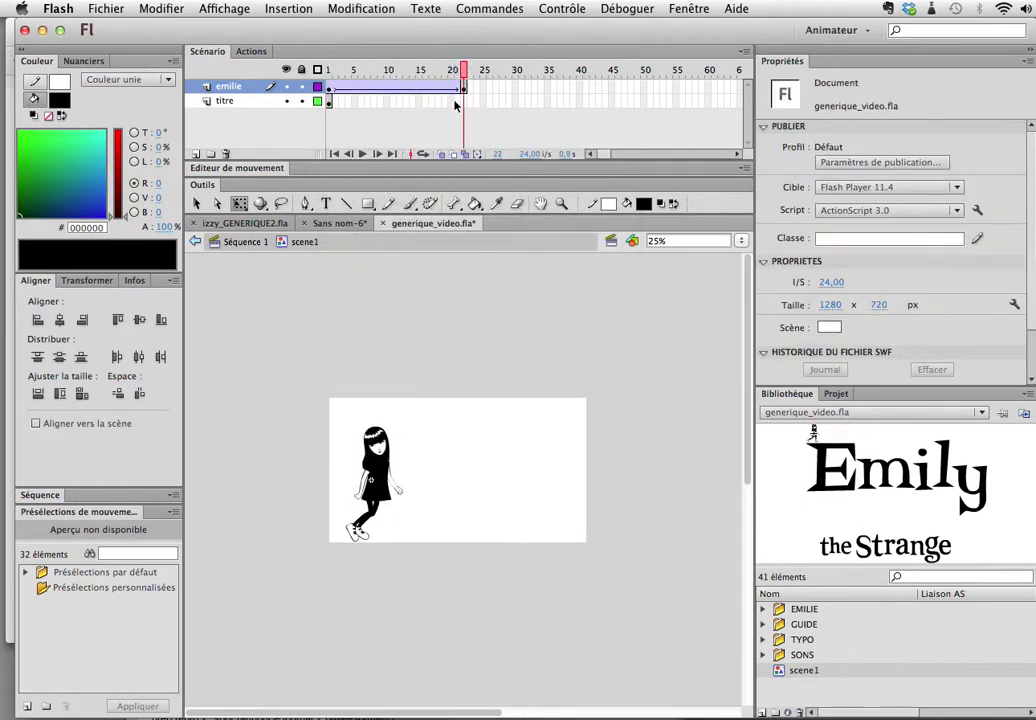
Step: Add a keyframe at frame 22 of the titre layer and move the girl horizontally to the right end of the E on that frame
left_click(463, 101)
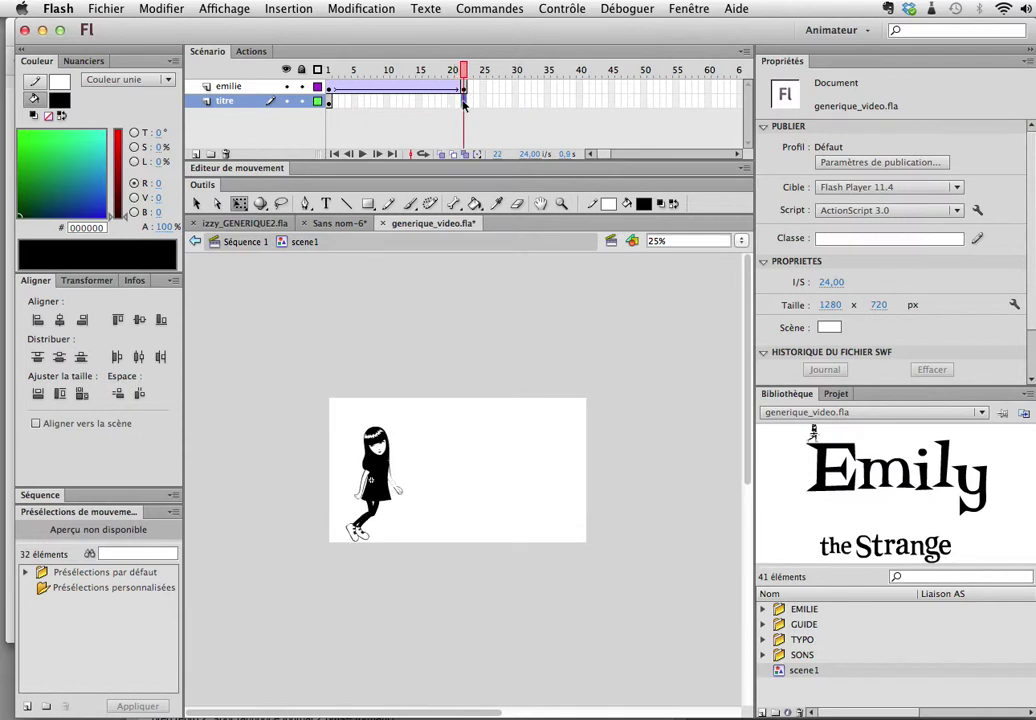
left_click_drag(897, 480, 330, 517)
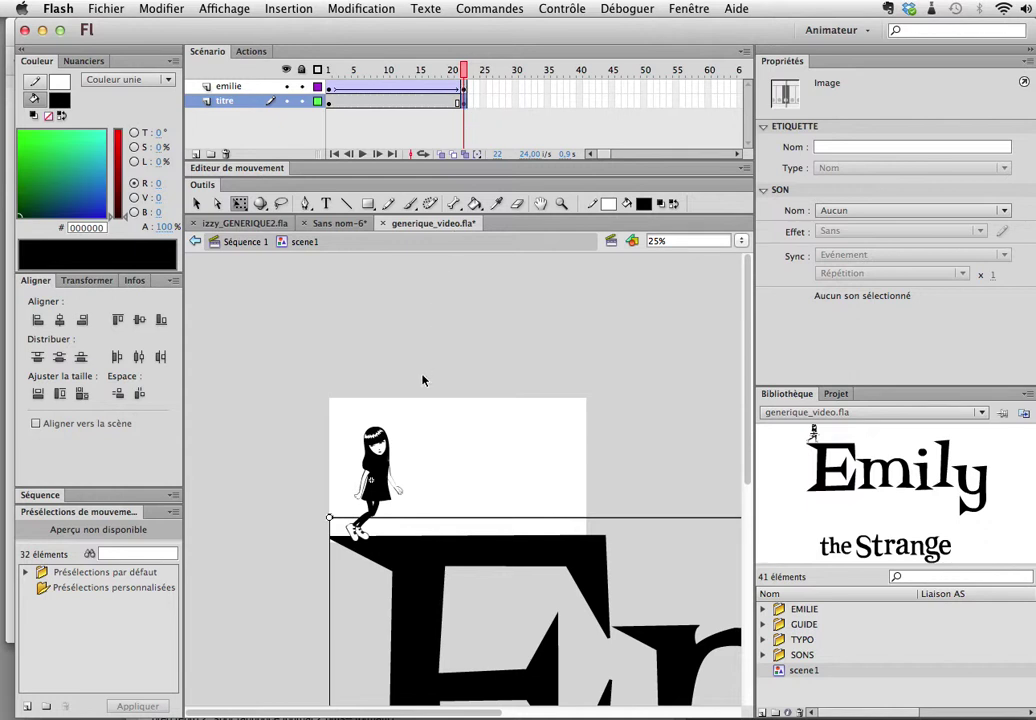
left_click(378, 470)
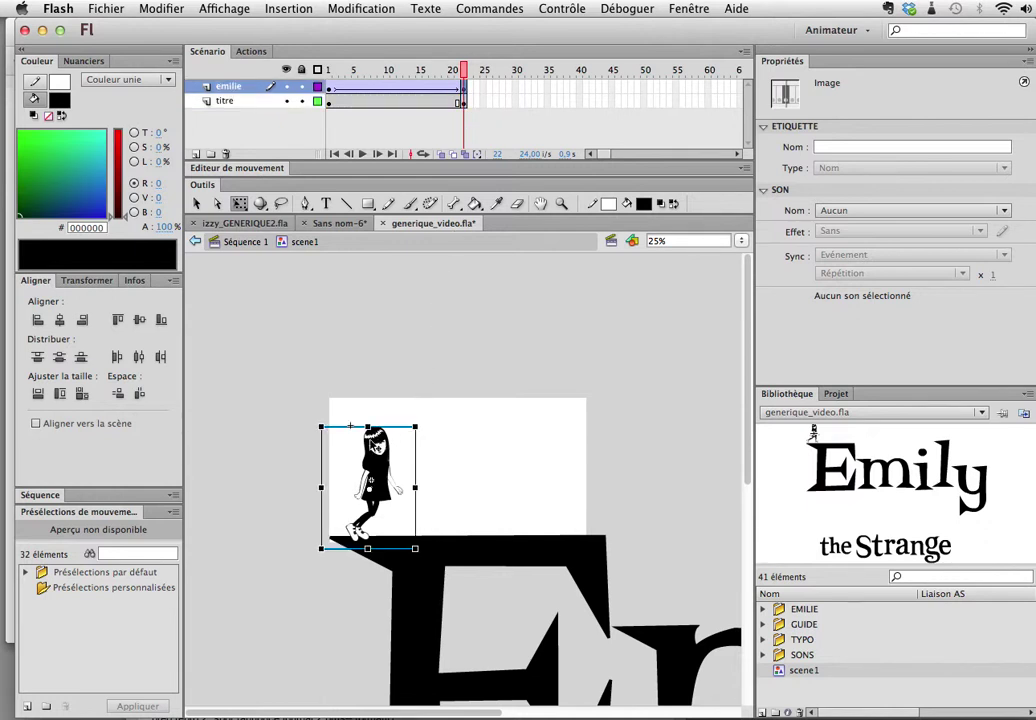
left_click_drag(351, 426, 601, 427)
left_click_drag(455, 70, 478, 95)
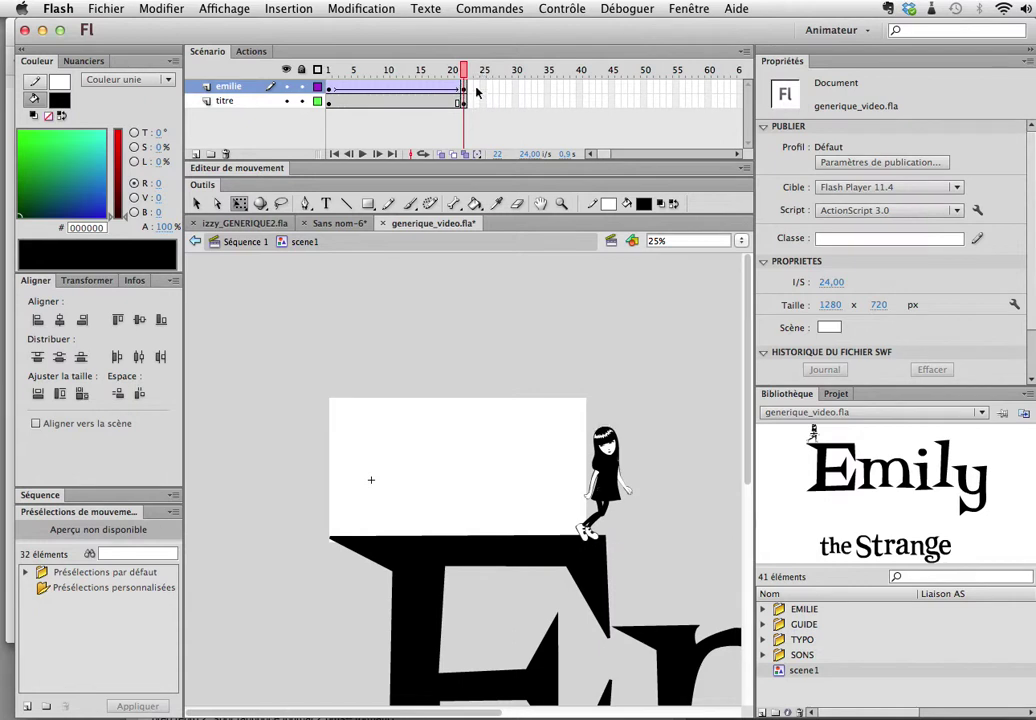
Step: Clear the titre layer's keyframe at frame 22 and extend the title as plain frames to frame 56
left_click(598, 101)
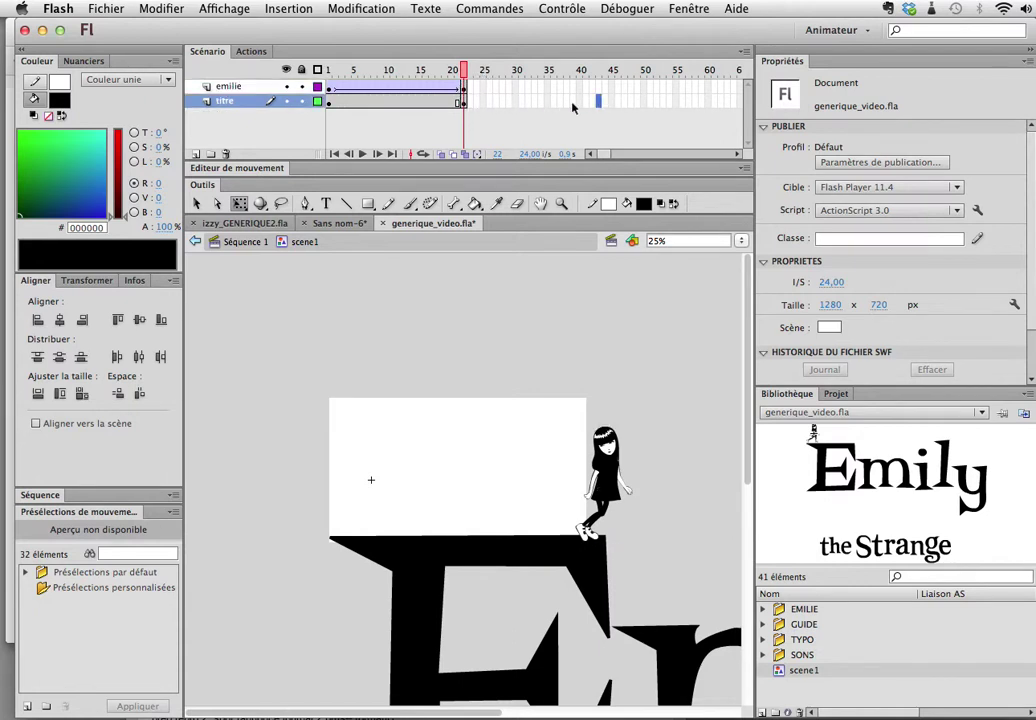
left_click(465, 103)
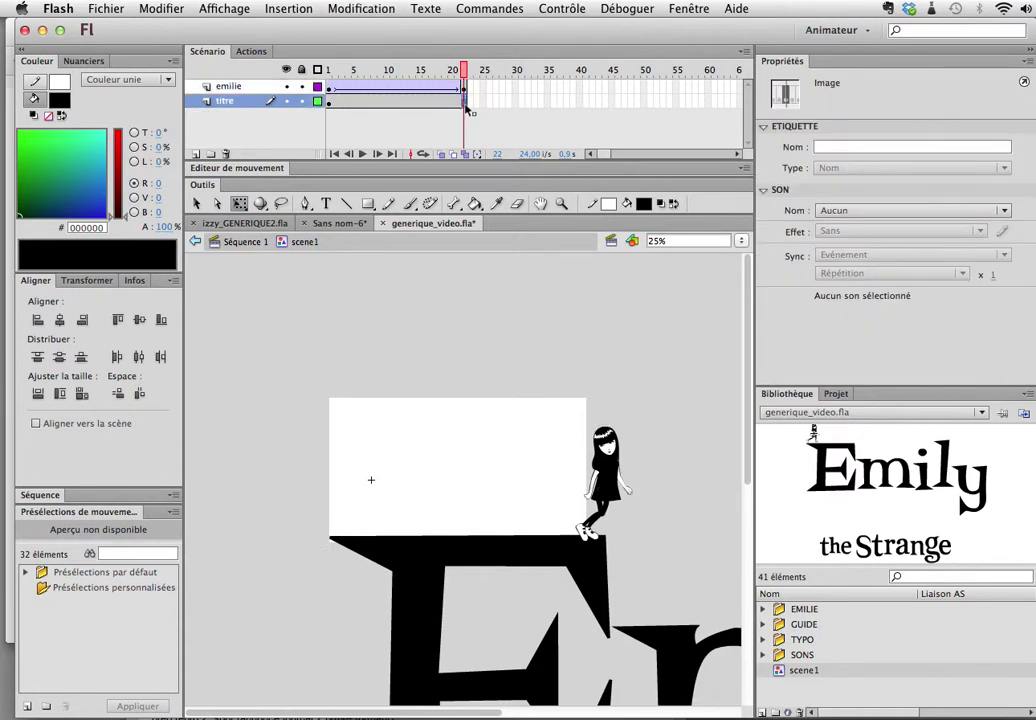
left_click(682, 102)
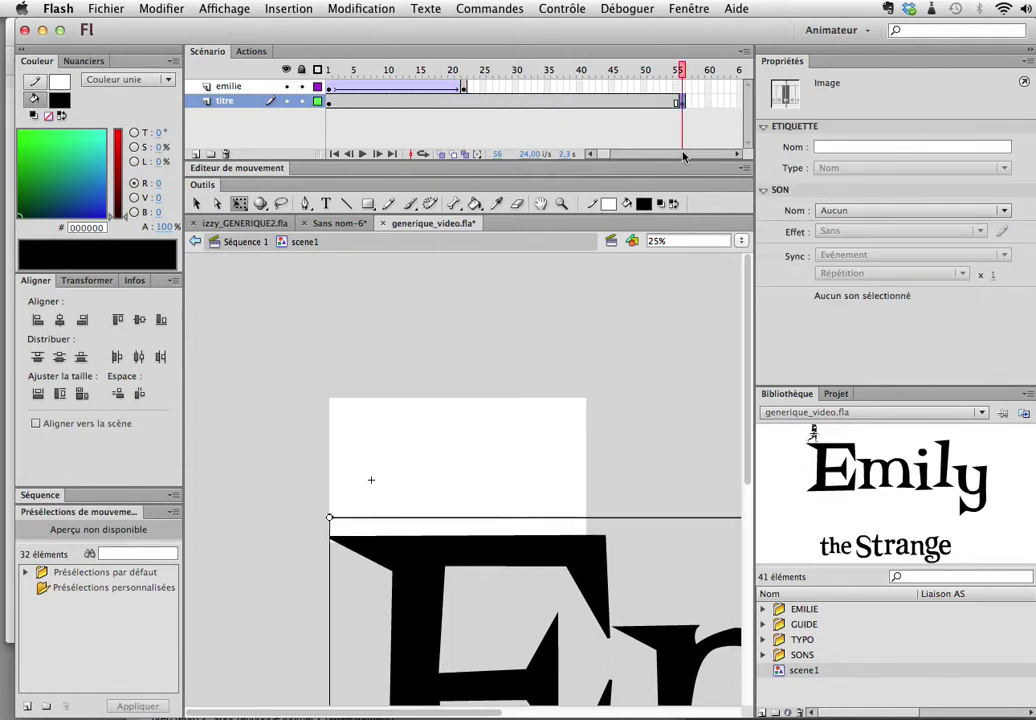
left_click(683, 88)
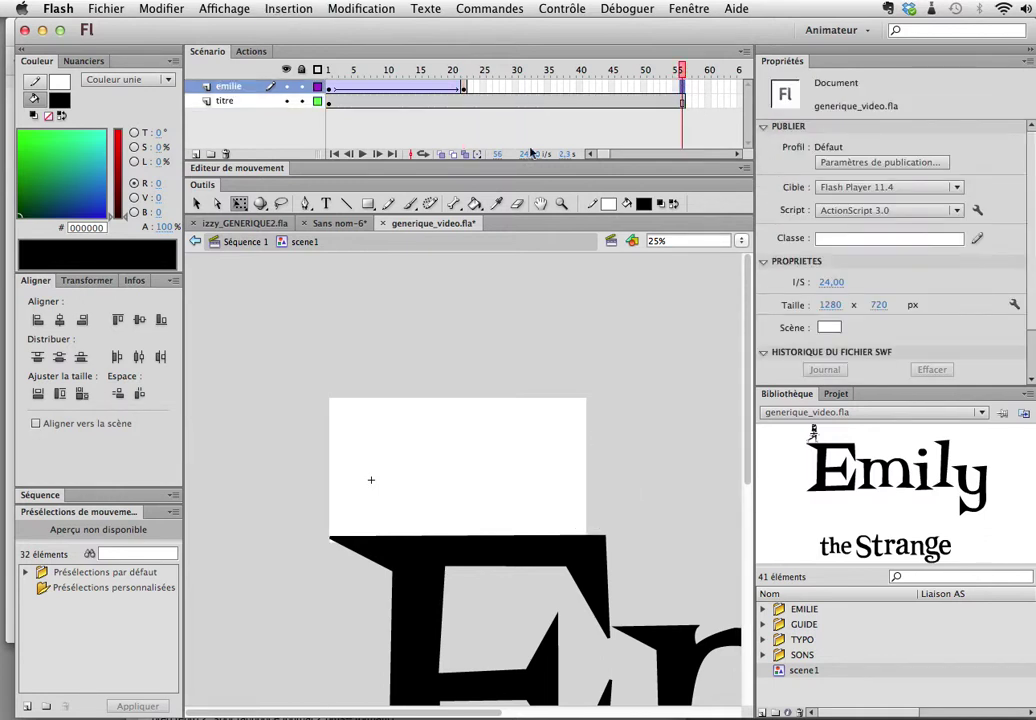
Step: Insert a keyframe at frame 25 of the emilie layer and rotate the girl clockwise, tipping her off the right end of the E
left_click(465, 88)
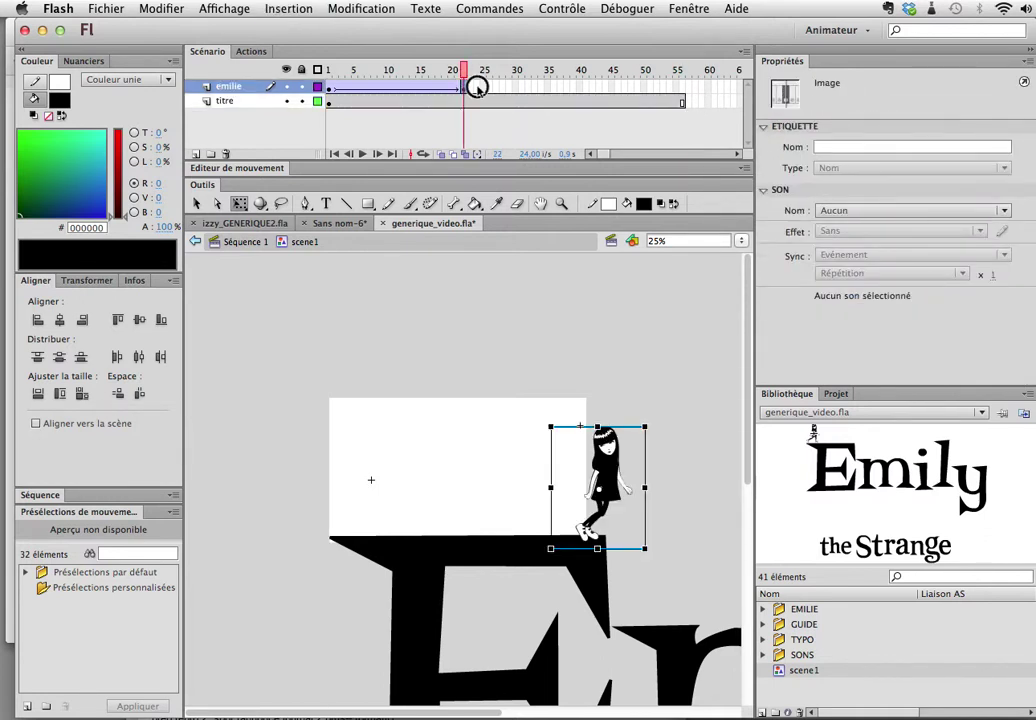
left_click(482, 89)
key("F6")
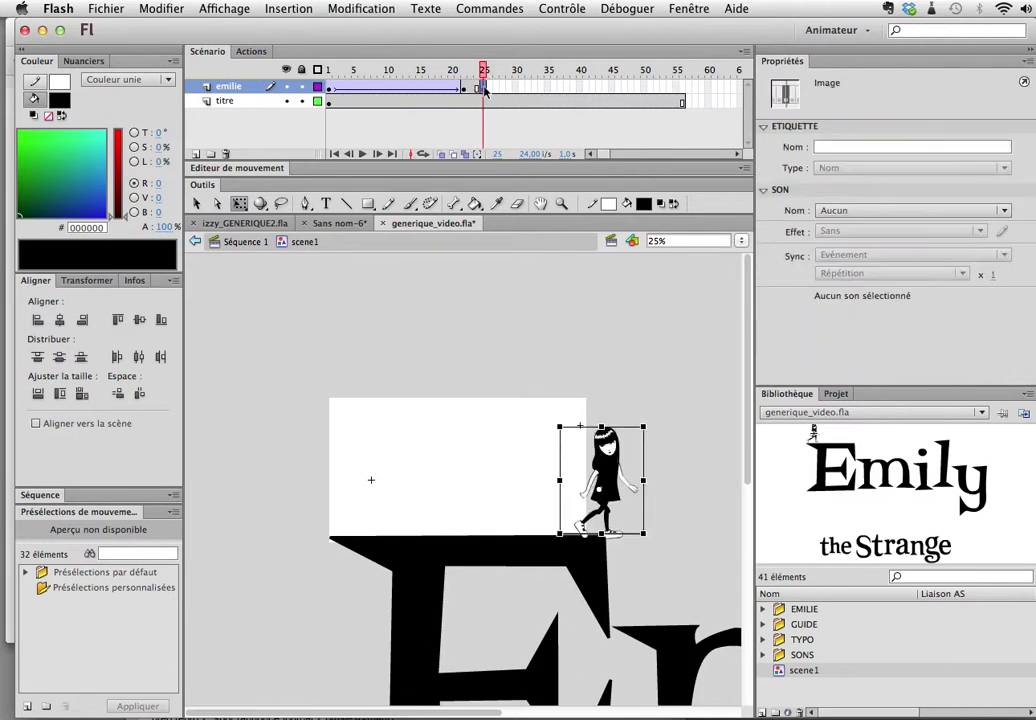
left_click(641, 440)
left_click_drag(641, 440, 387, 418)
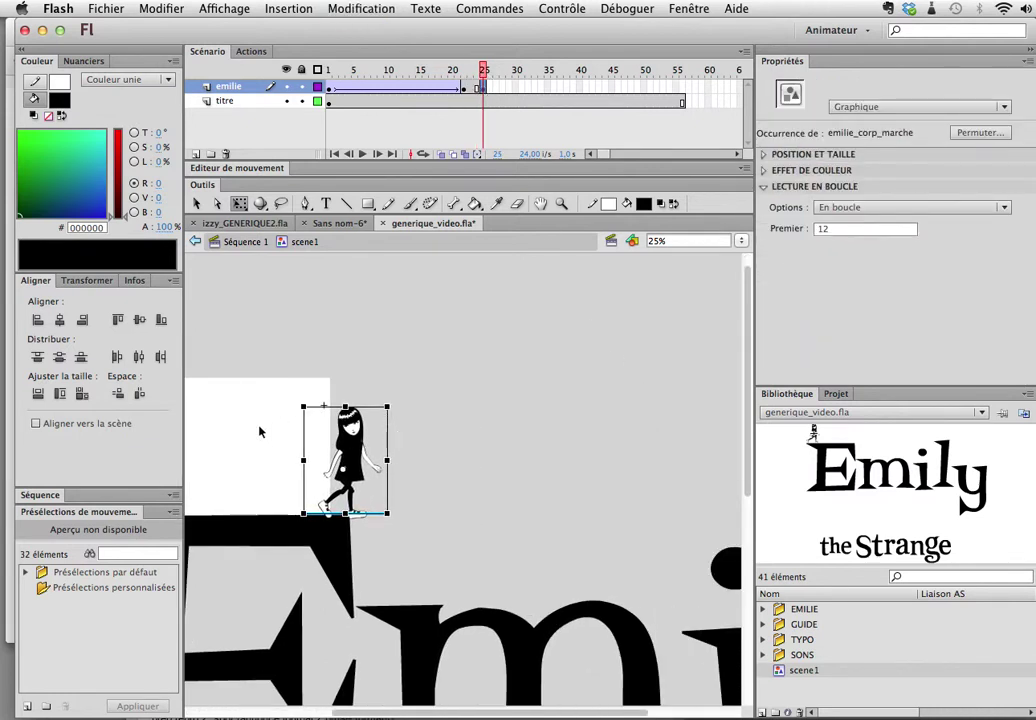
left_click_drag(390, 398, 423, 467)
left_click_drag(389, 422, 445, 464)
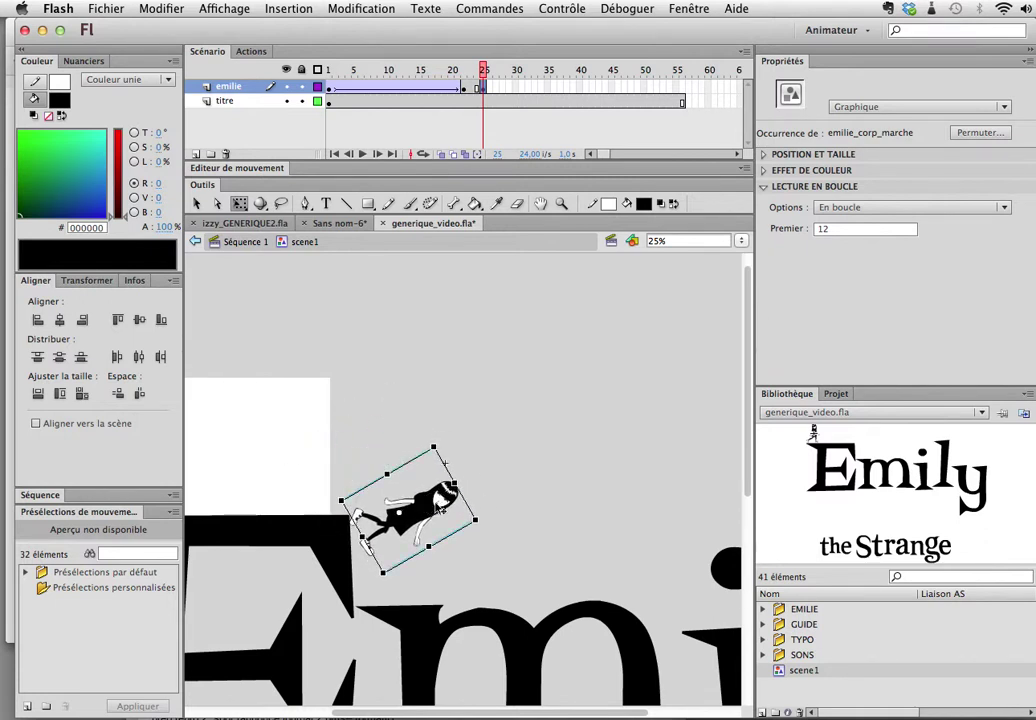
Step: Create a classic tween between frames 22 and 25 of the emilie layer and scrub through the fall
left_click(465, 90)
right_click(465, 90)
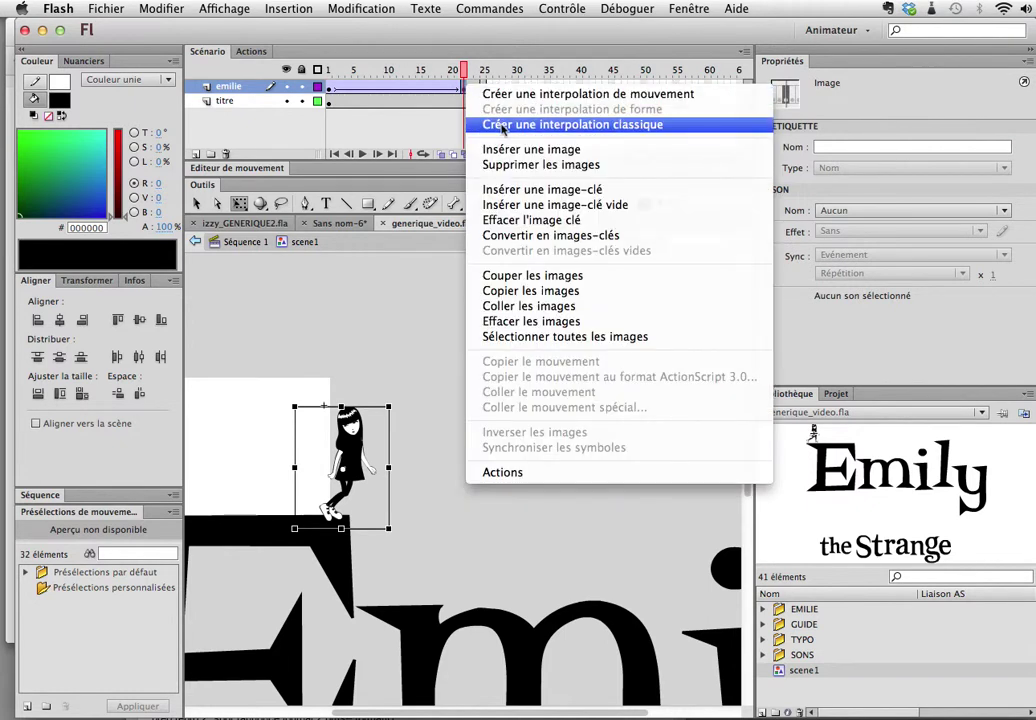
left_click(490, 123)
left_click_drag(474, 72, 485, 78)
Step: Insert a keyframe at frame 45 of the emilie layer, shrinking the girl and rotating her to lie horizontally beside the E's right end
left_click(486, 89)
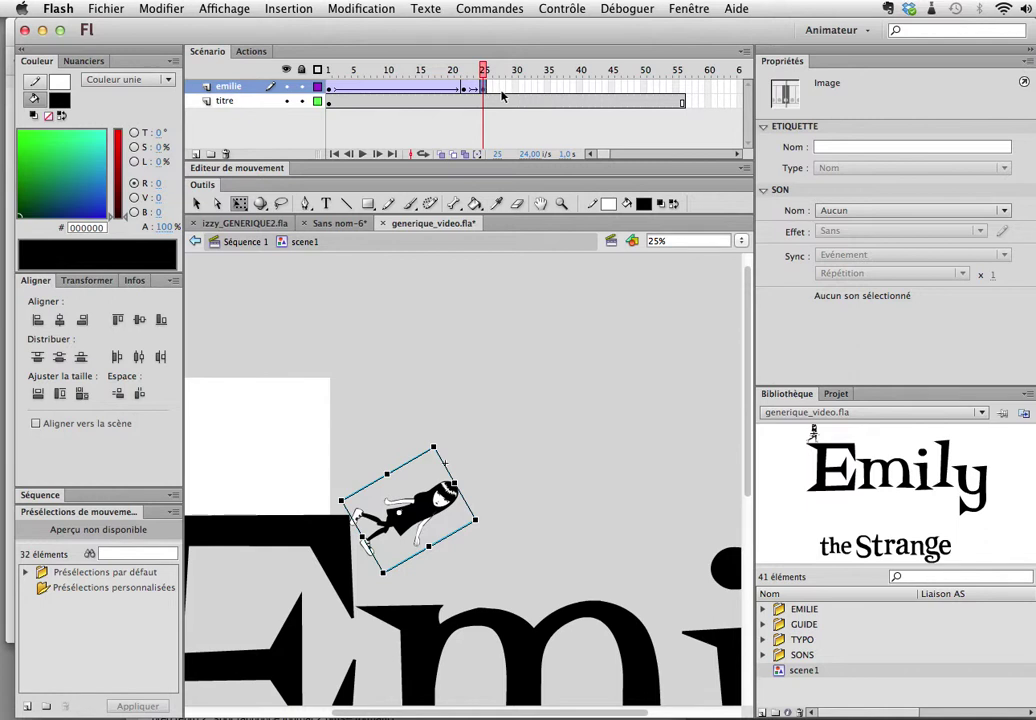
left_click(613, 89)
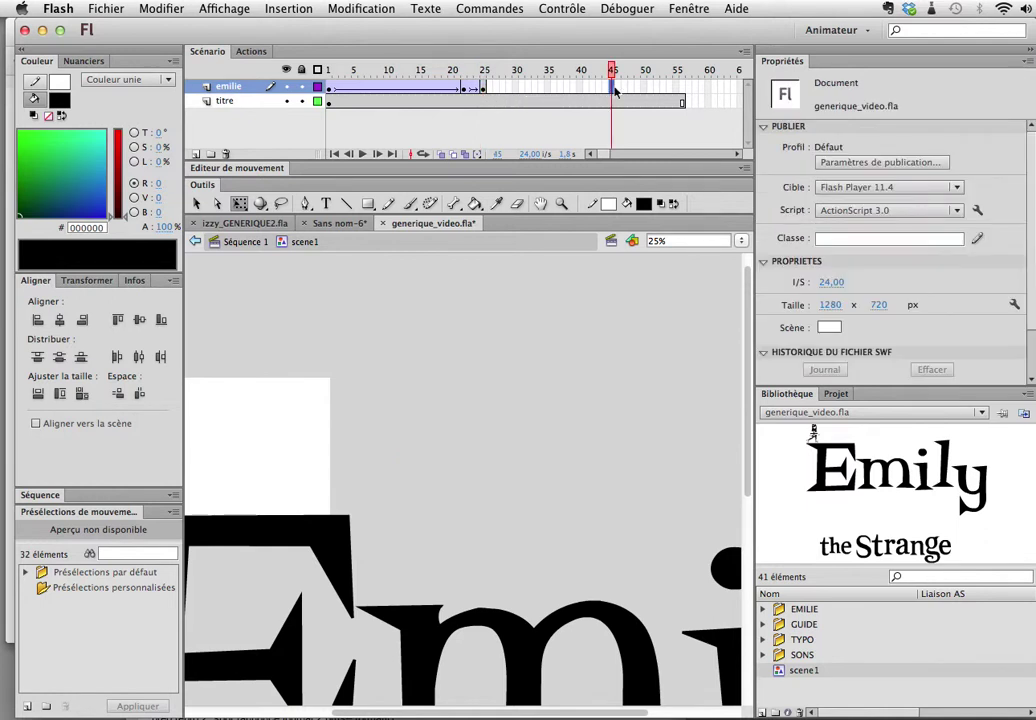
key("F6")
left_click_drag(469, 518, 407, 538)
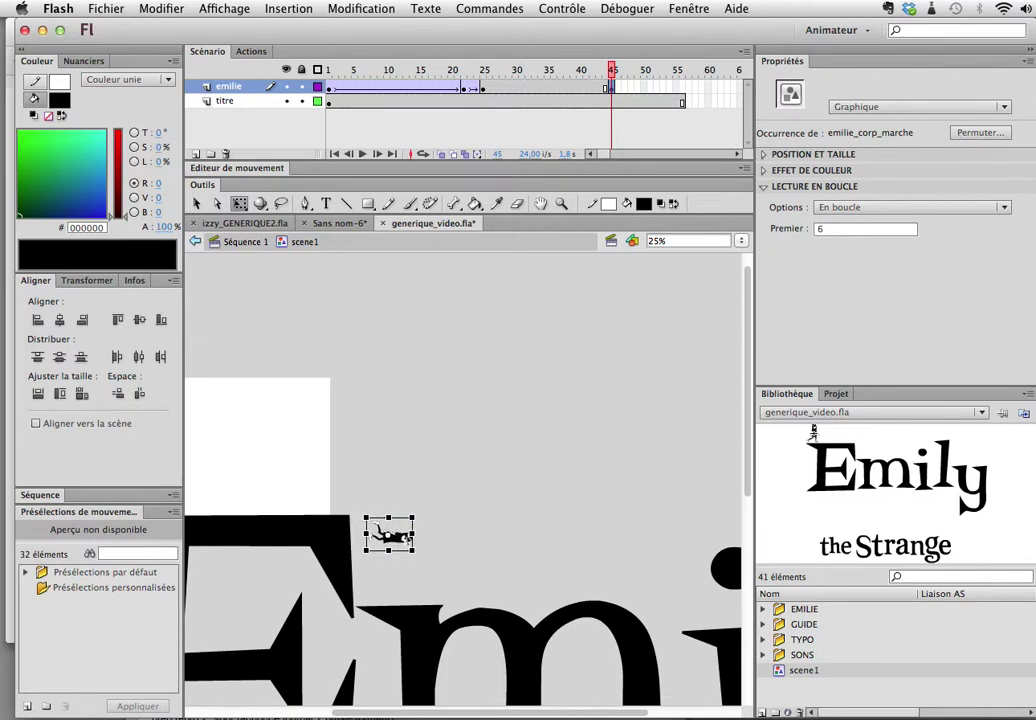
Step: Nudge the shrunken girl on frame 45 slightly to the left, closer to the edge of the E
key("v")
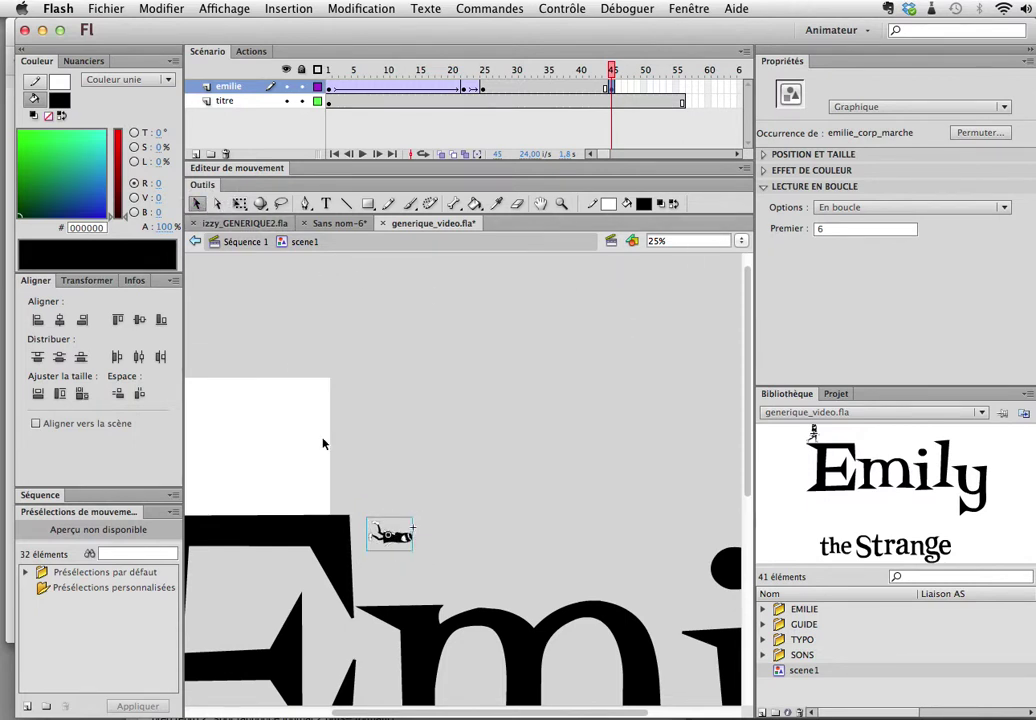
key("Left")
key("Left")
key("Left")
key("Left")
key("Left")
key("Left")
key("Left")
key("Left")
key("Left")
key("Left")
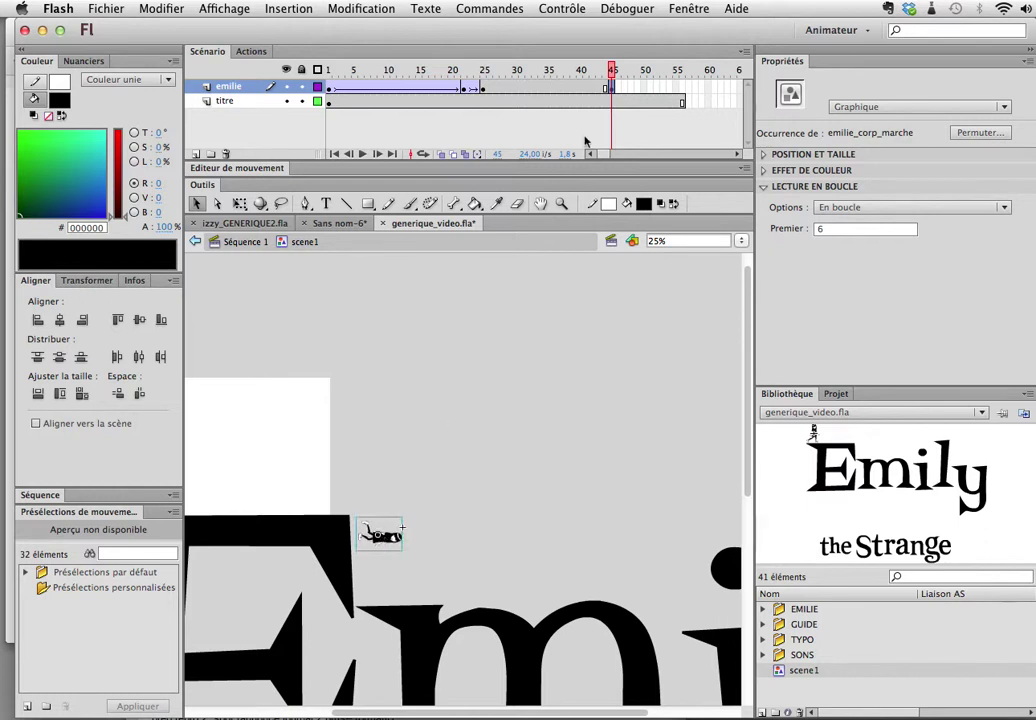
Step: Create a classic tween between frames 25 and 45 of the emilie layer and scrub through the shrinking fall
right_click(483, 88)
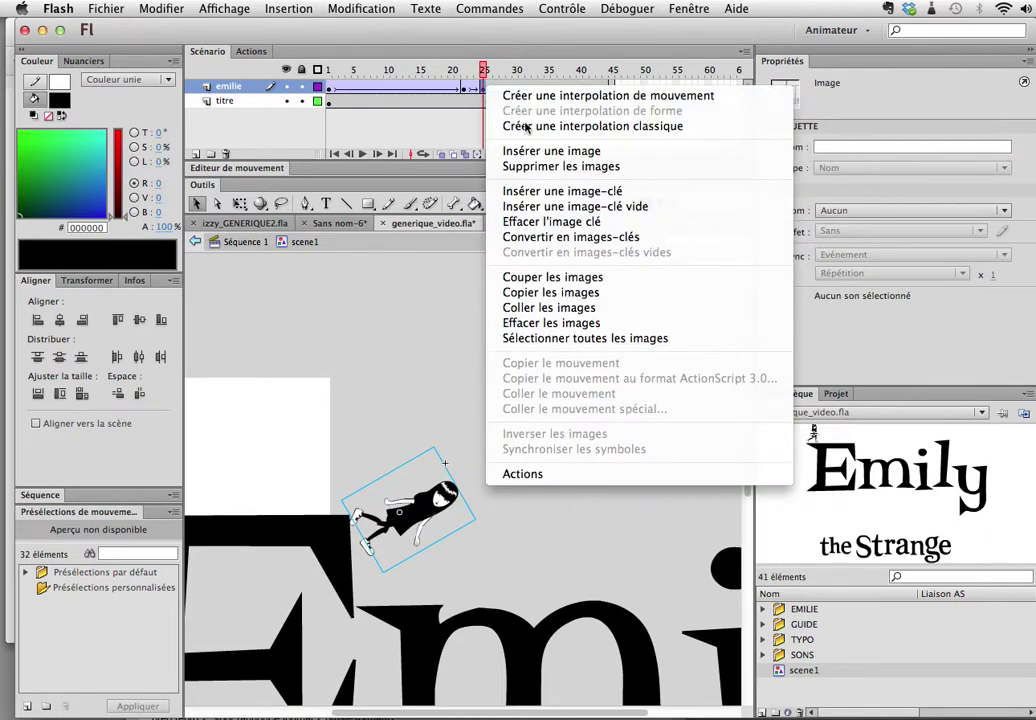
left_click(592, 126)
left_click_drag(485, 68, 613, 90)
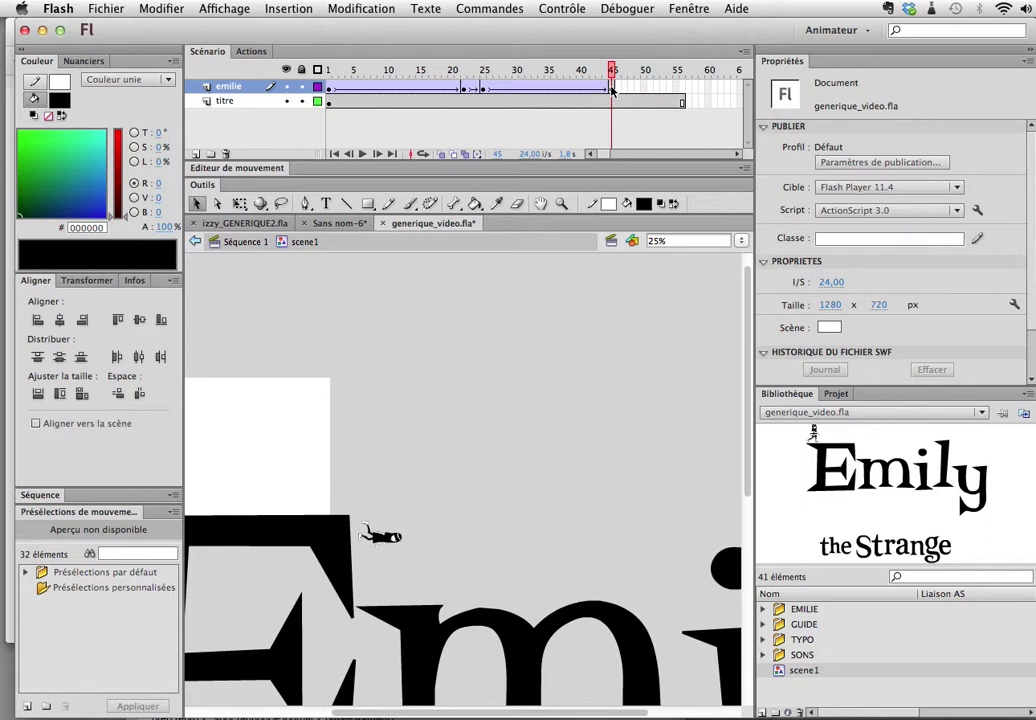
left_click(613, 89)
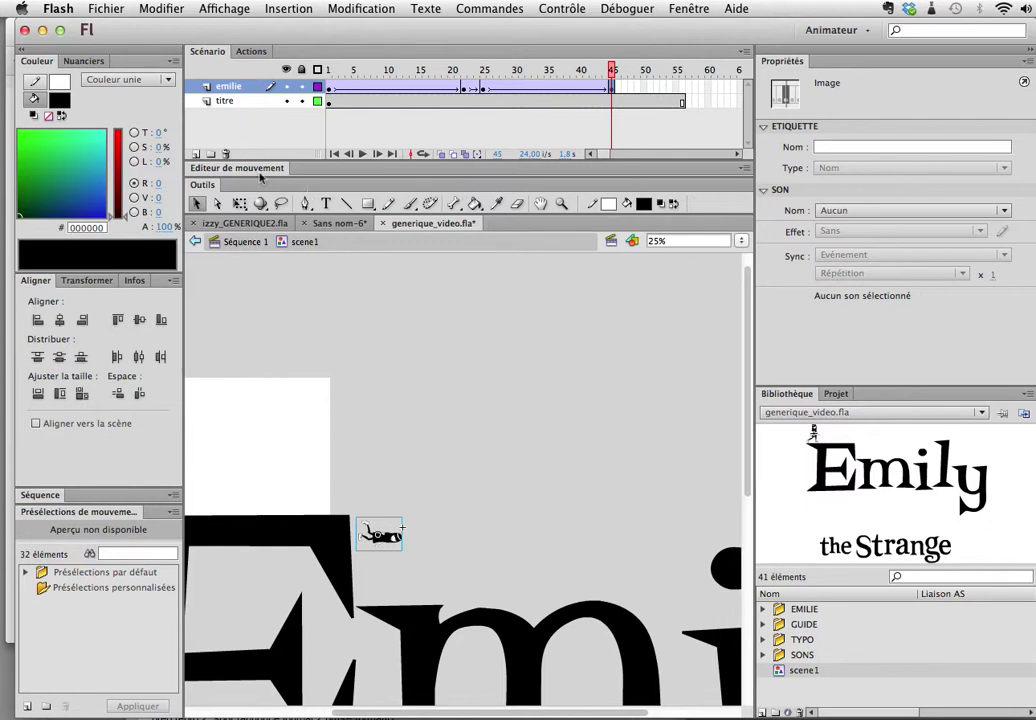
Step: Add a new layer above the emilie layer and name it emilie_chute
left_click(196, 154)
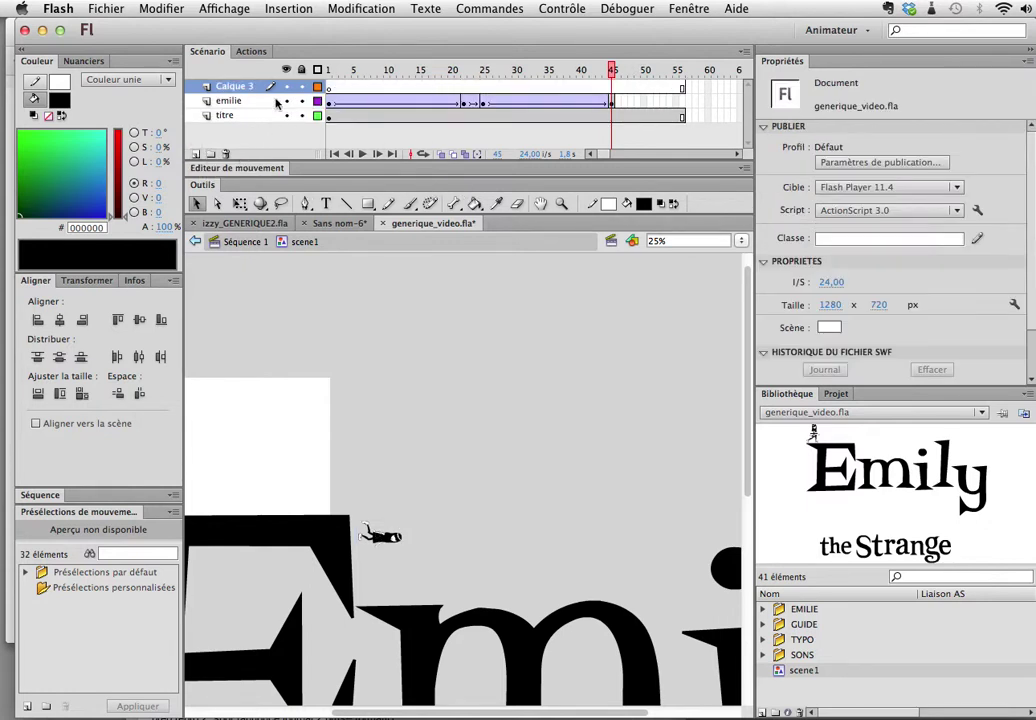
double_click(240, 87)
type("d")
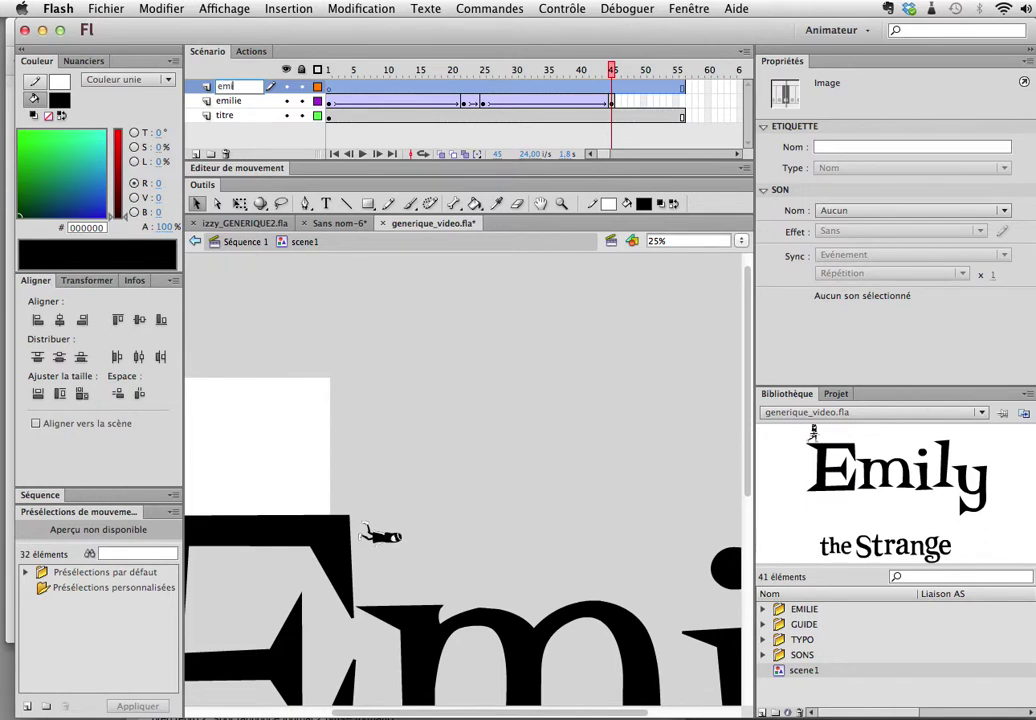
type("milie_chute")
key("Return")
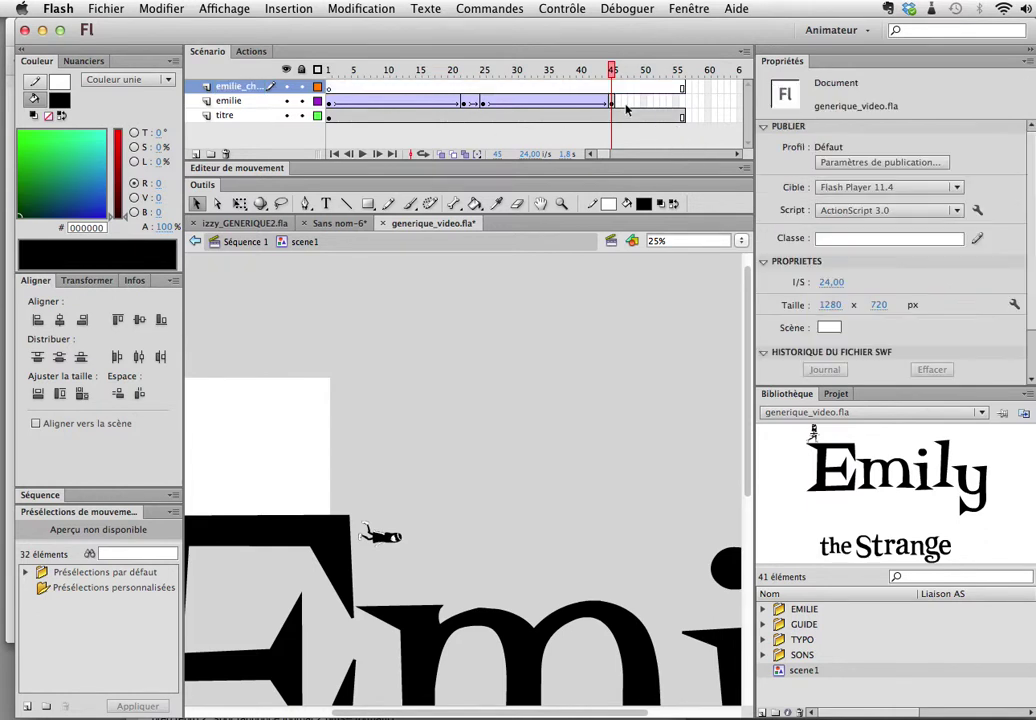
Step: Extend the emilie tween to frame 46 and place a copy of its last keyframe at frame 47 of the emilie_chute layer
left_click(615, 102)
mouse_move(614, 101)
left_mouse_down()
mouse_move(620, 109)
mouse_move(617, 82)
mouse_move(627, 85)
mouse_move(620, 99)
mouse_move(624, 87)
left_mouse_up()
key("super+z")
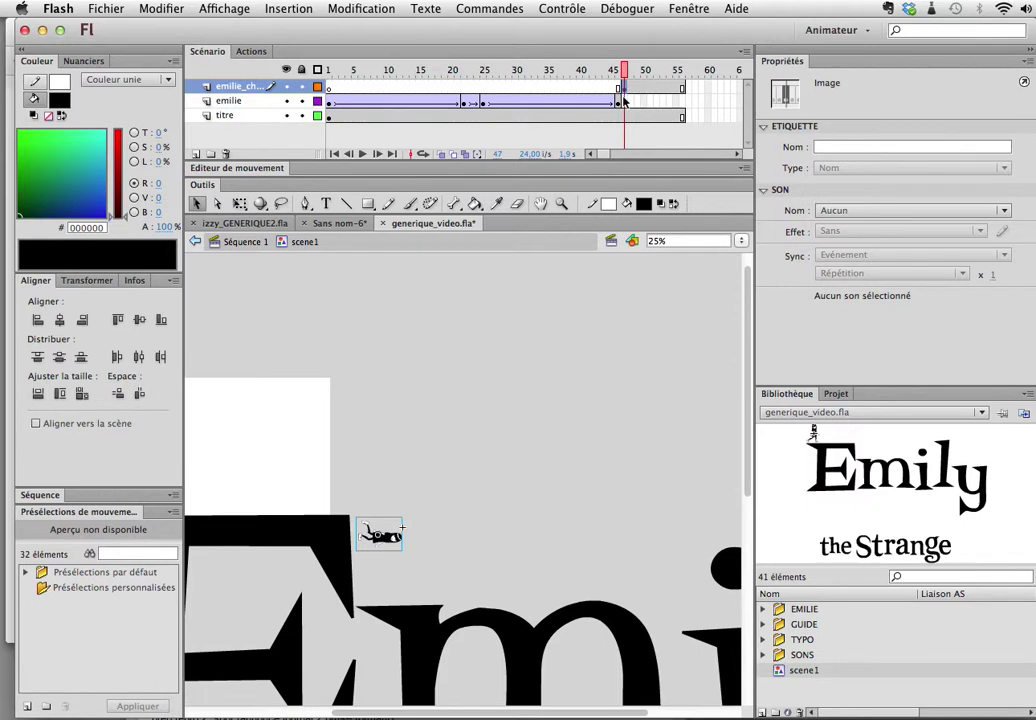
left_click_drag(622, 85, 624, 86)
Step: Import Copie de emilie_corp_TOMBE from the izzy_GENERIQUE2.fla library by placing it on the stage, and delete the placed instance
left_click(850, 412)
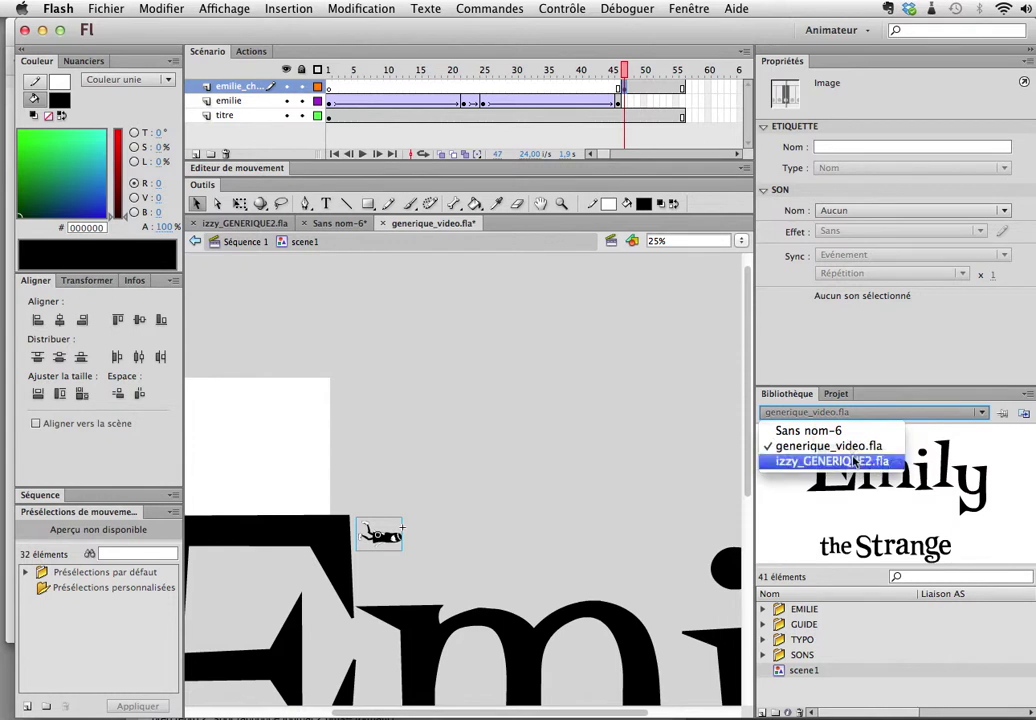
left_click(853, 461)
mouse_move(1029, 636)
left_mouse_down()
mouse_move(1030, 693)
mouse_move(1022, 648)
left_mouse_up()
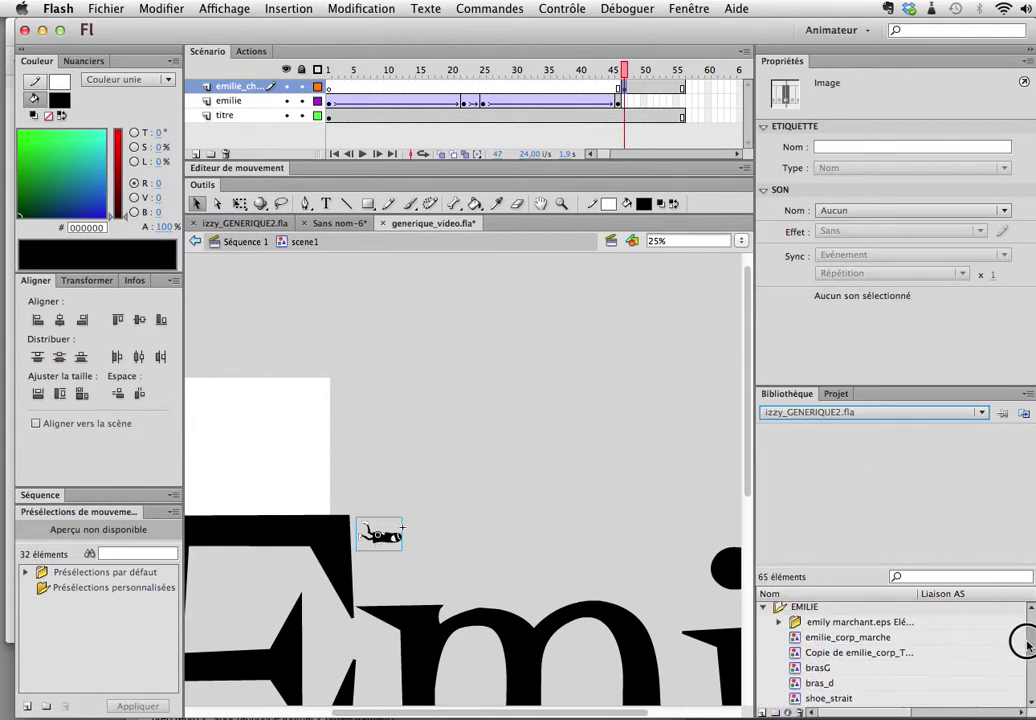
left_click(886, 655)
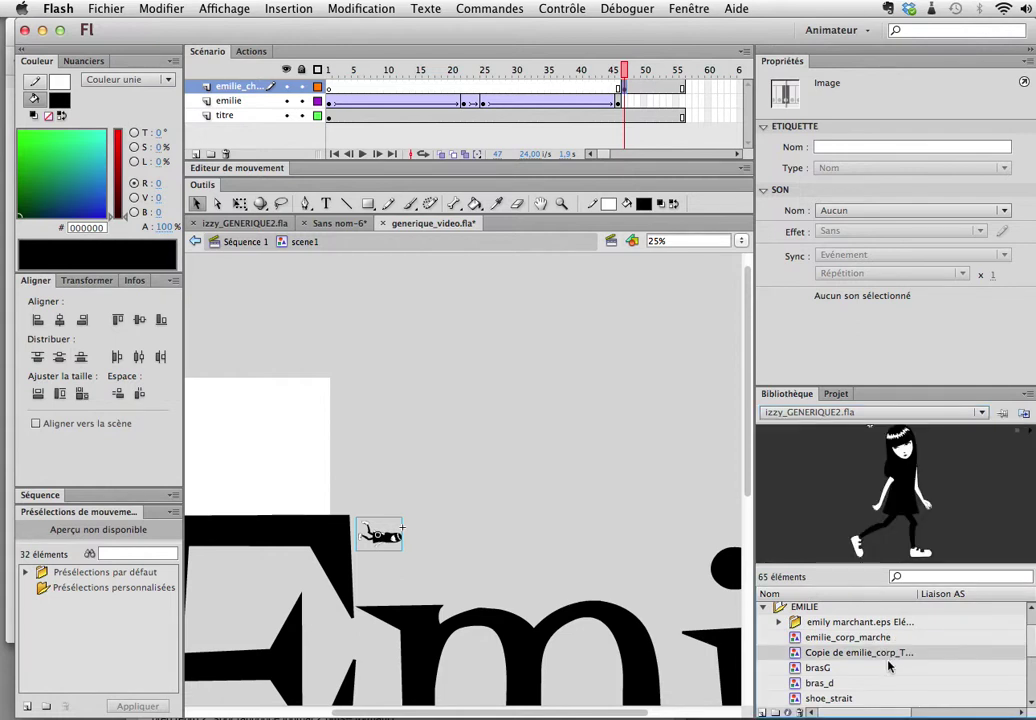
left_click(1026, 432)
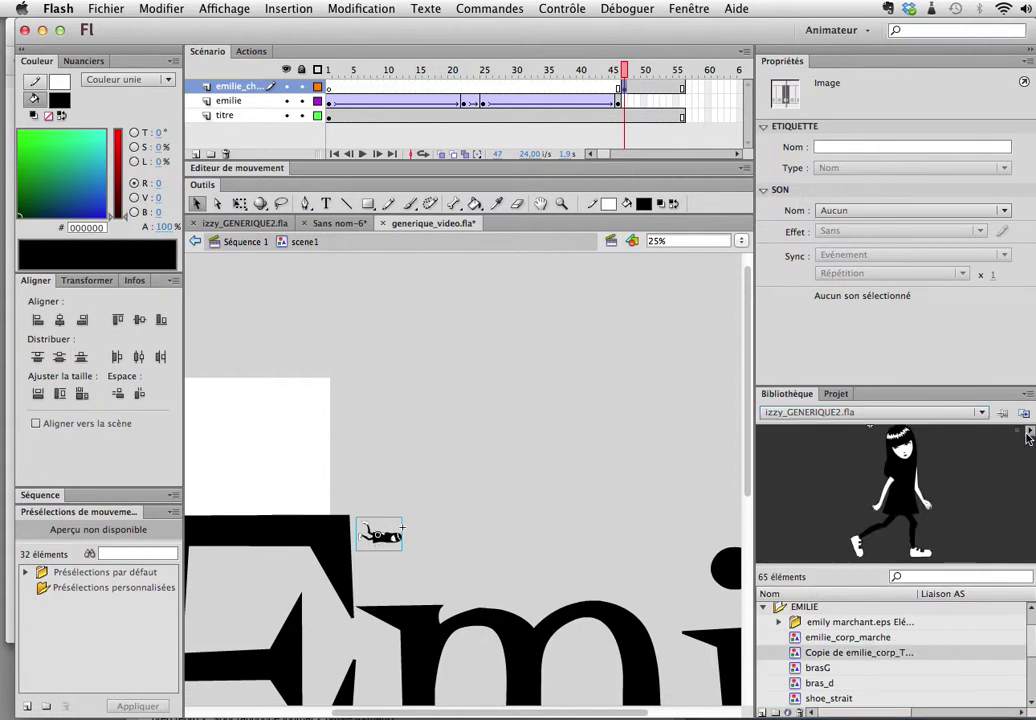
left_click_drag(835, 652, 560, 478)
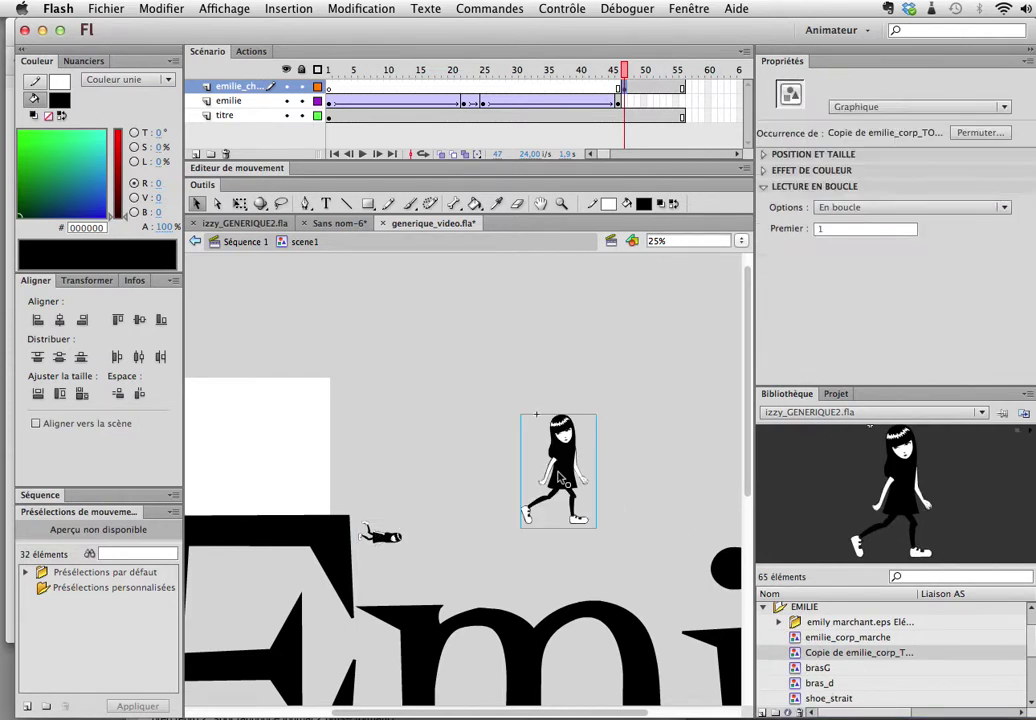
key("Delete")
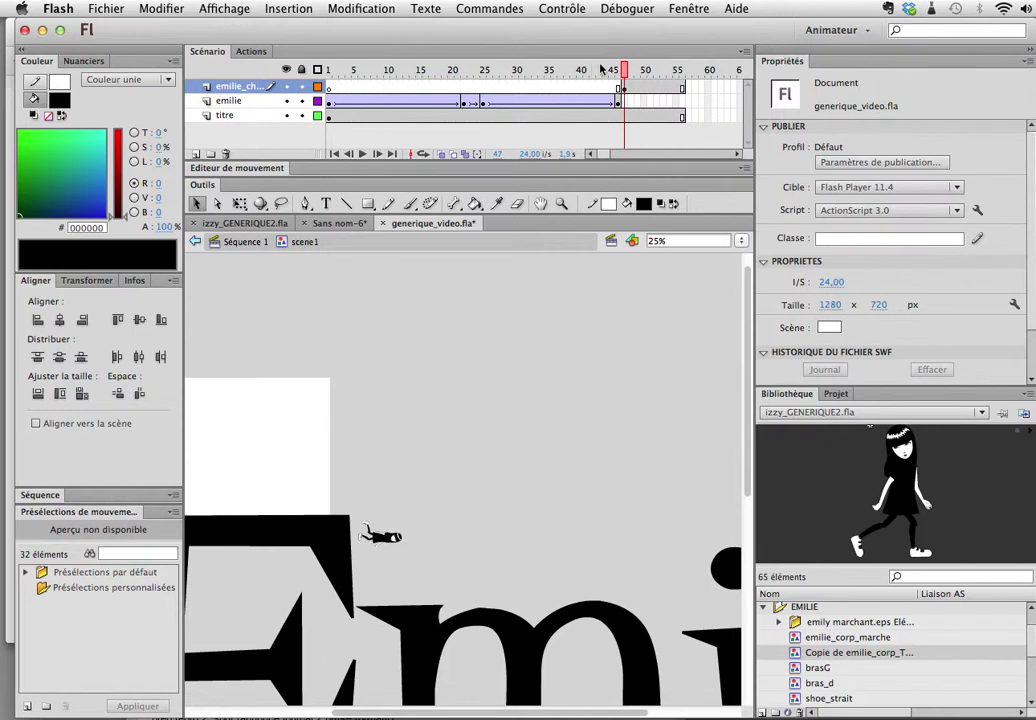
Step: Swap the girl on frame 47 of the emilie_chute layer for Copie de emilie_corp_TOMBE and review her loop playback options
left_click(623, 88)
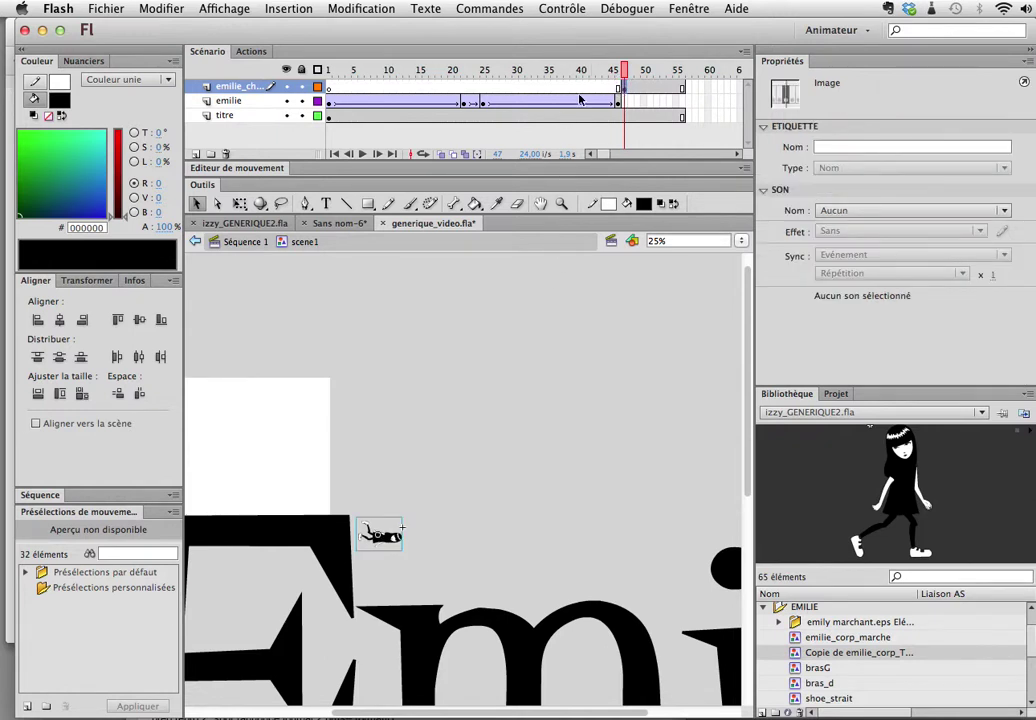
left_click(372, 527)
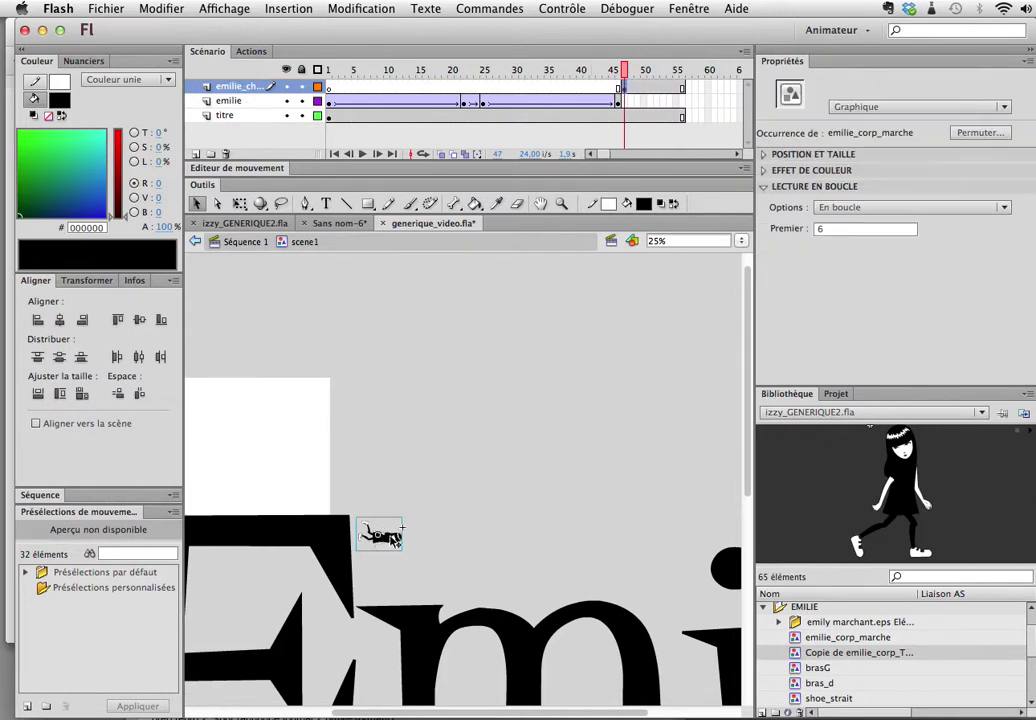
left_click(980, 132)
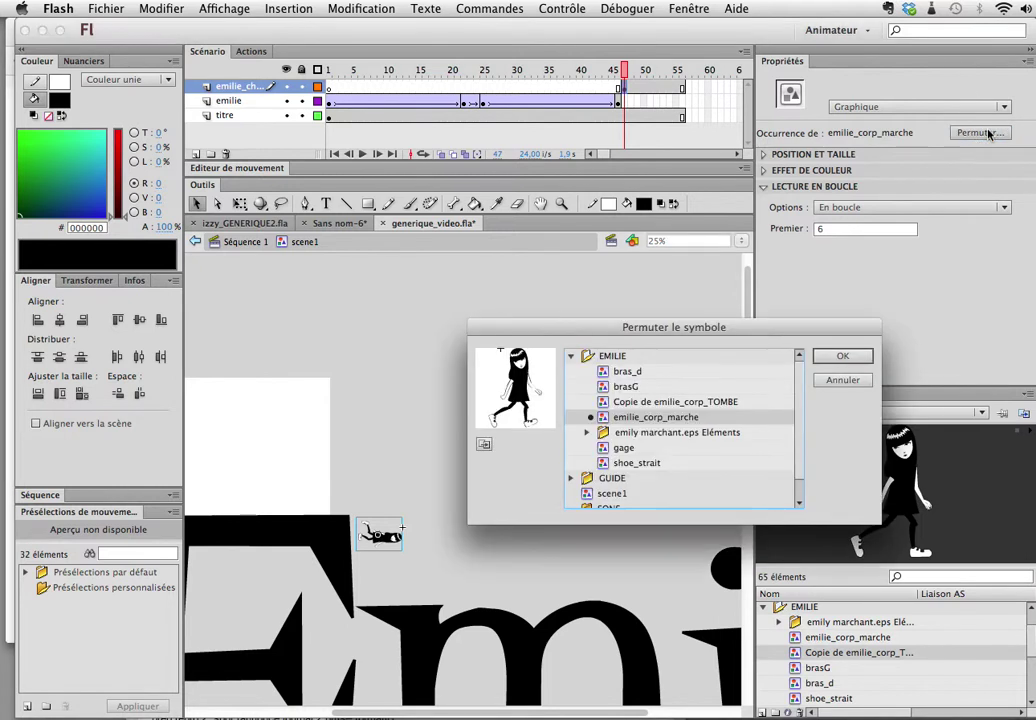
left_click(672, 402)
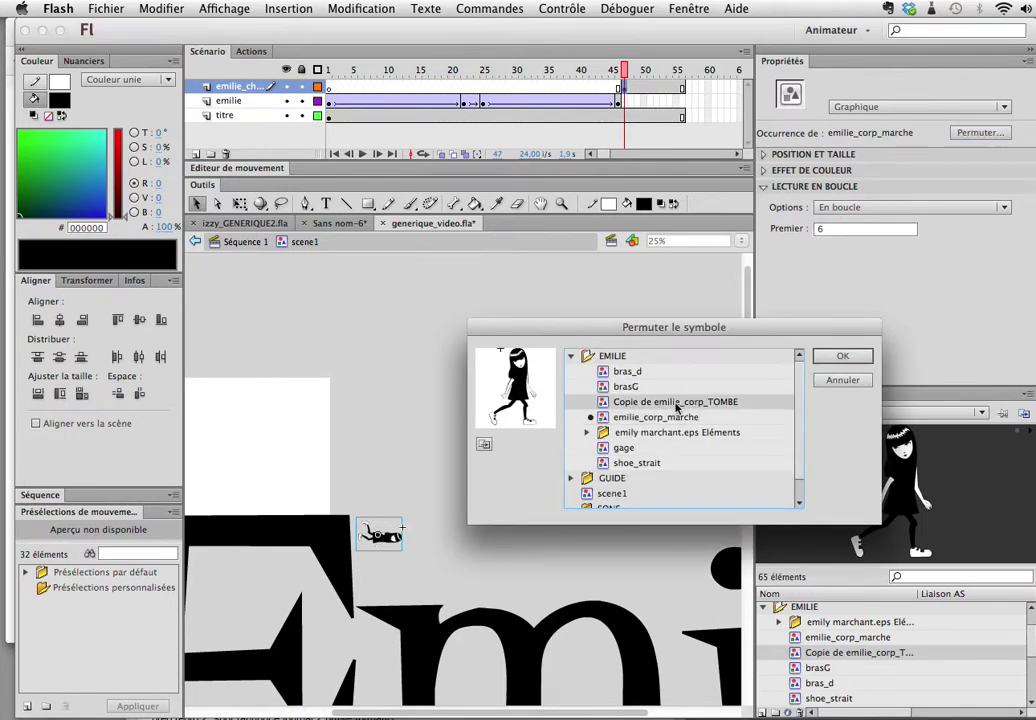
left_click(843, 356)
mouse_move(622, 71)
left_mouse_down()
mouse_move(603, 72)
mouse_move(623, 72)
left_mouse_up()
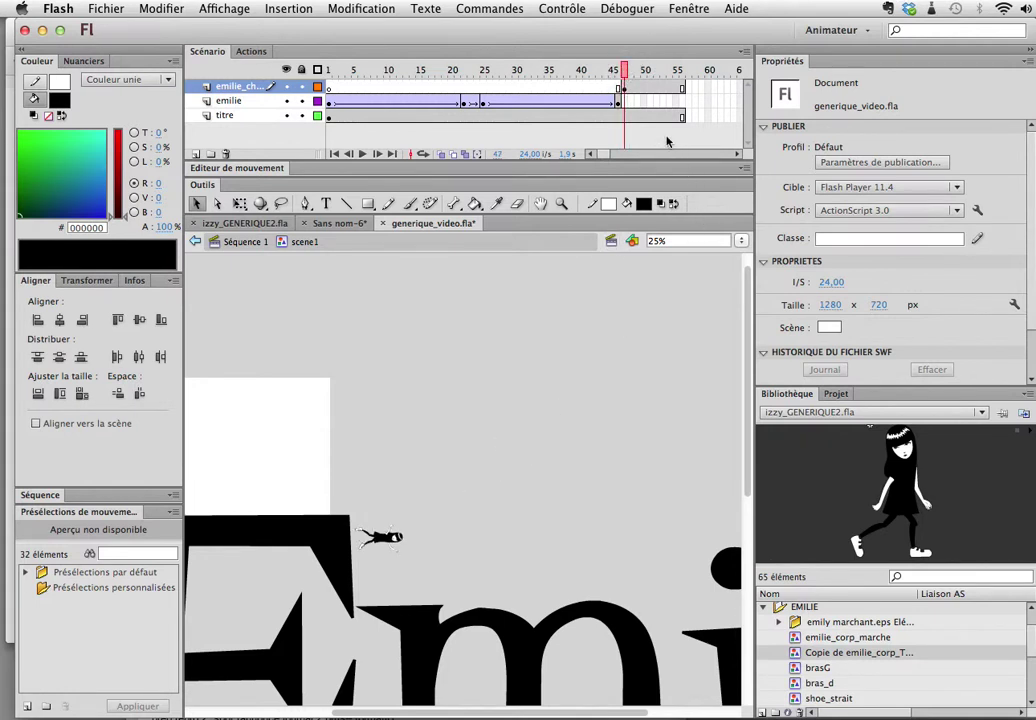
left_click(627, 88)
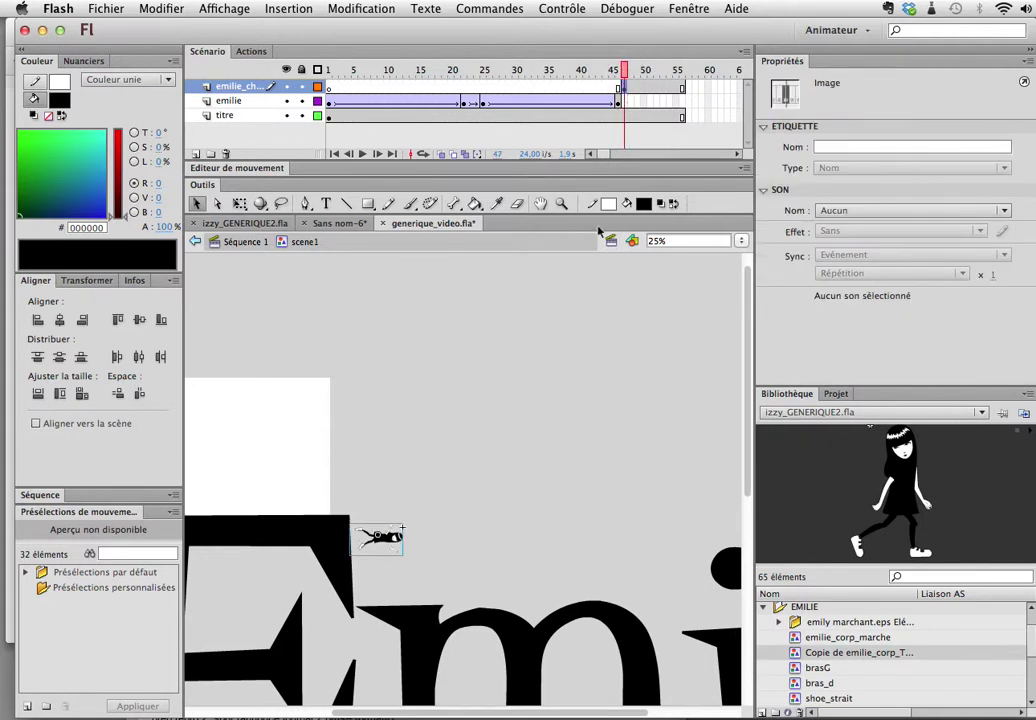
left_click(398, 543)
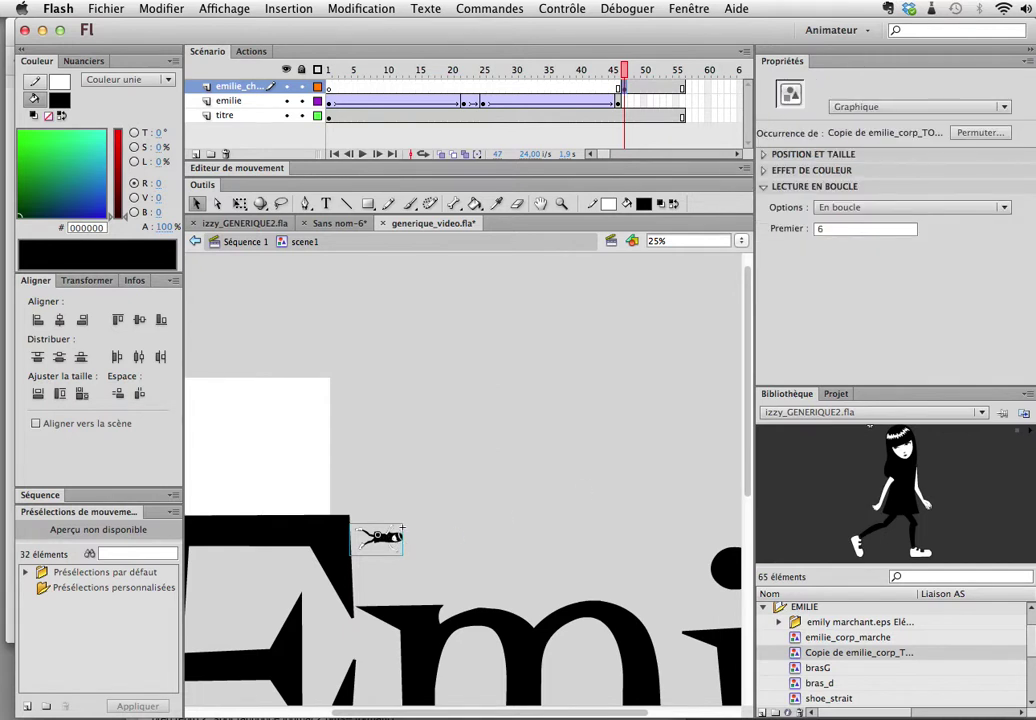
left_click(942, 208)
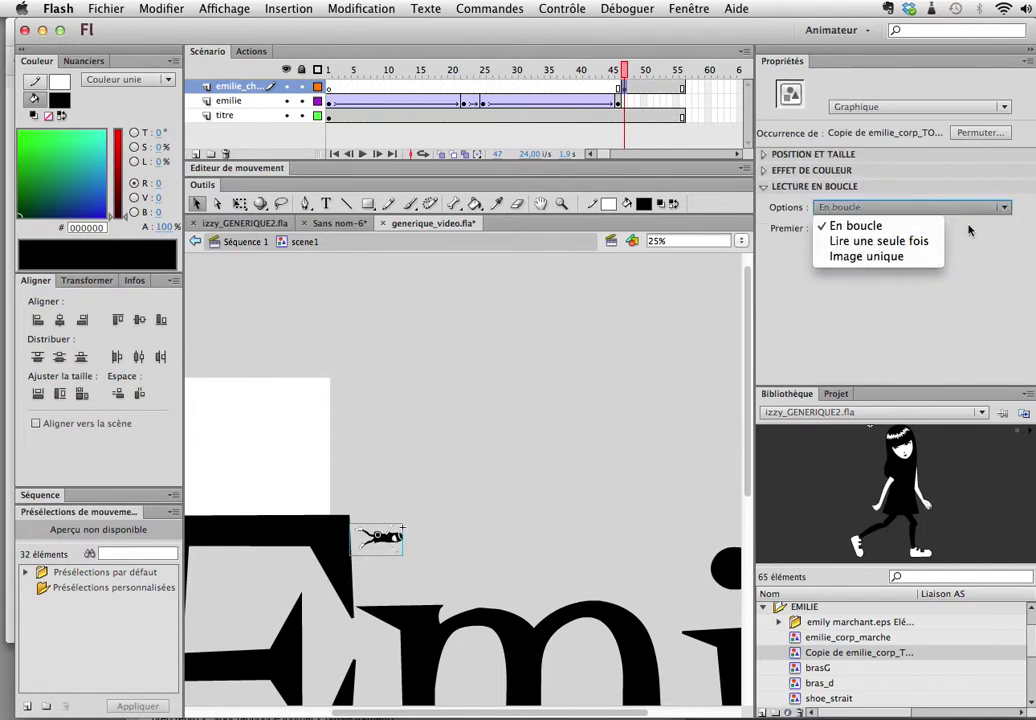
left_click(635, 151)
Step: Extend the emilie_chute and titre layers to frame 85
left_click_drag(600, 155, 616, 137)
left_click(688, 88)
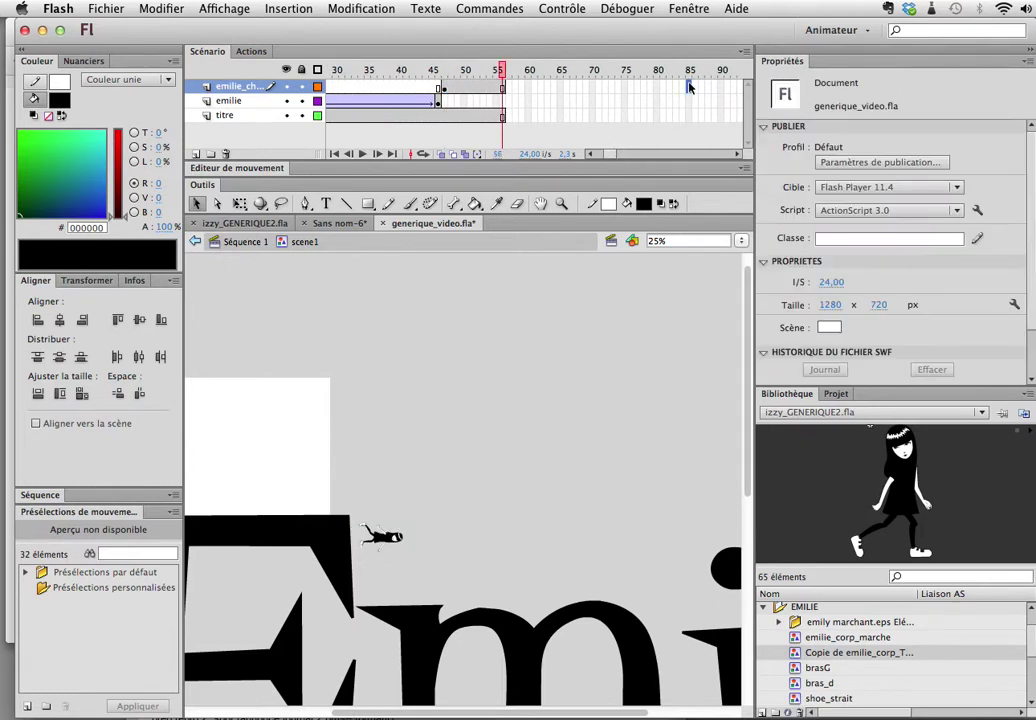
left_click(688, 88)
left_click(689, 116)
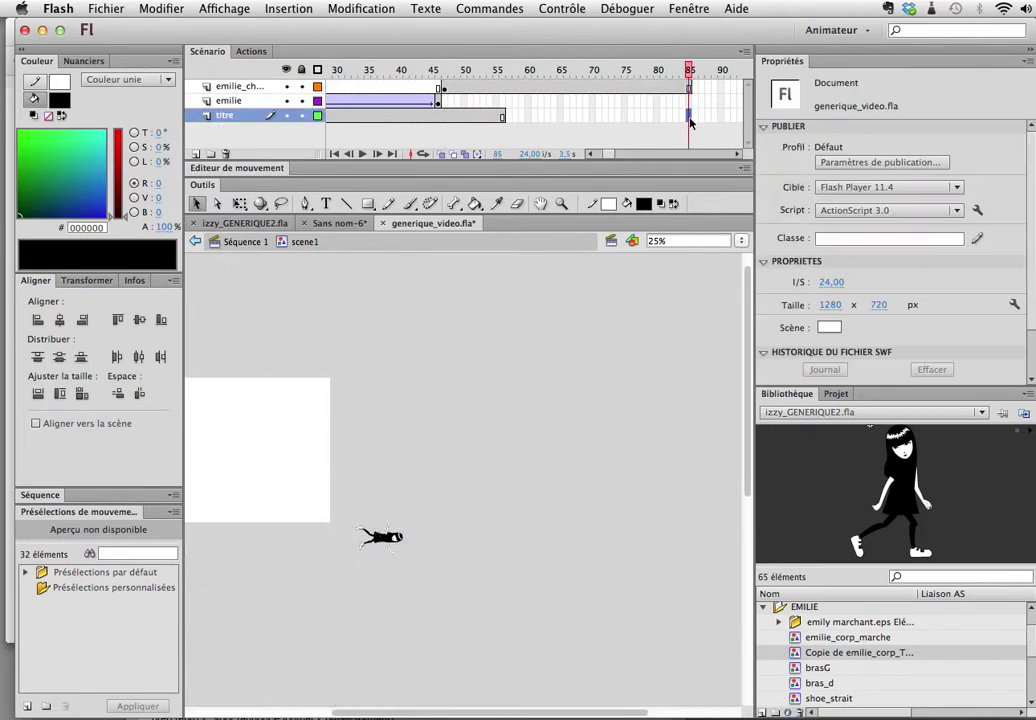
key("F6")
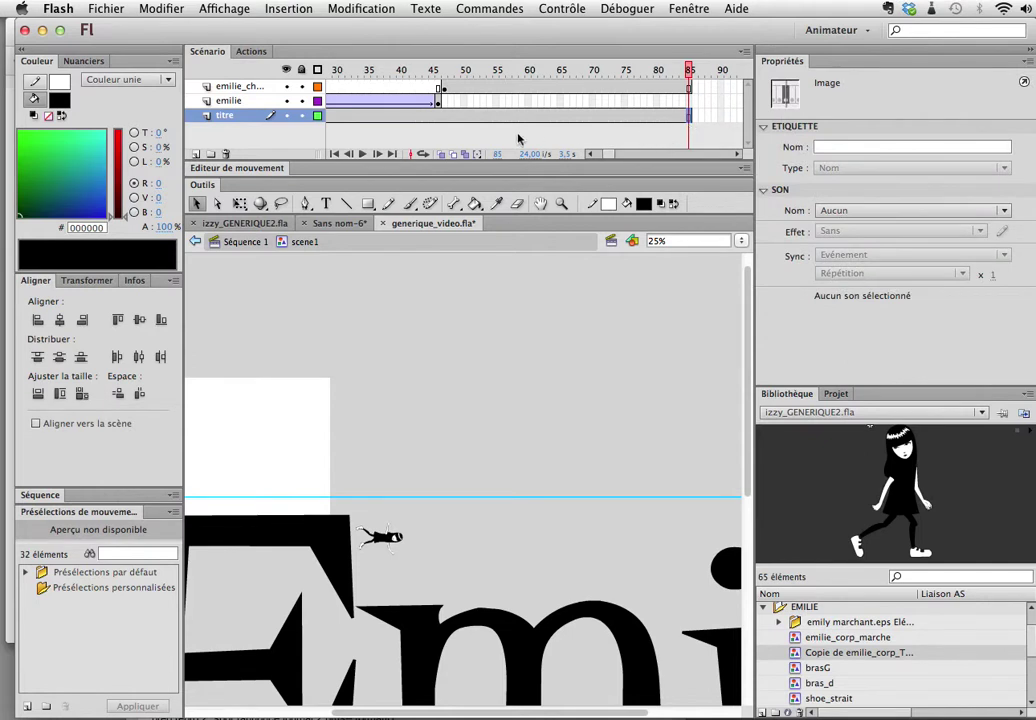
Step: Add keyframes at frames 47 and 85 of the titre layer and move the title straight up on frame 85
left_click(447, 119)
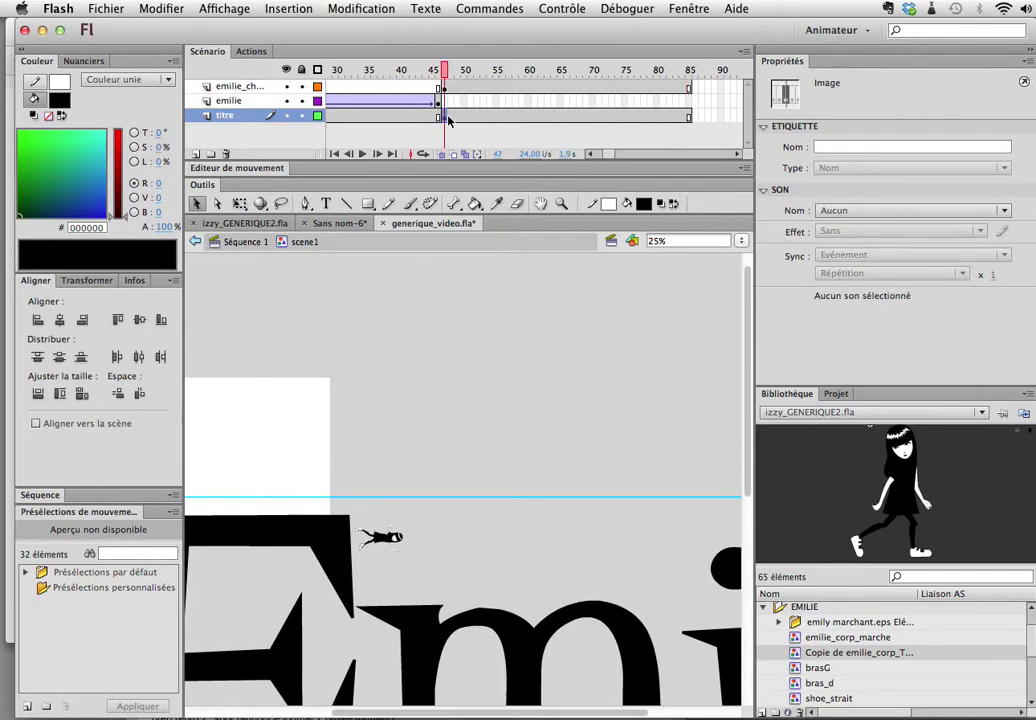
left_click(688, 116)
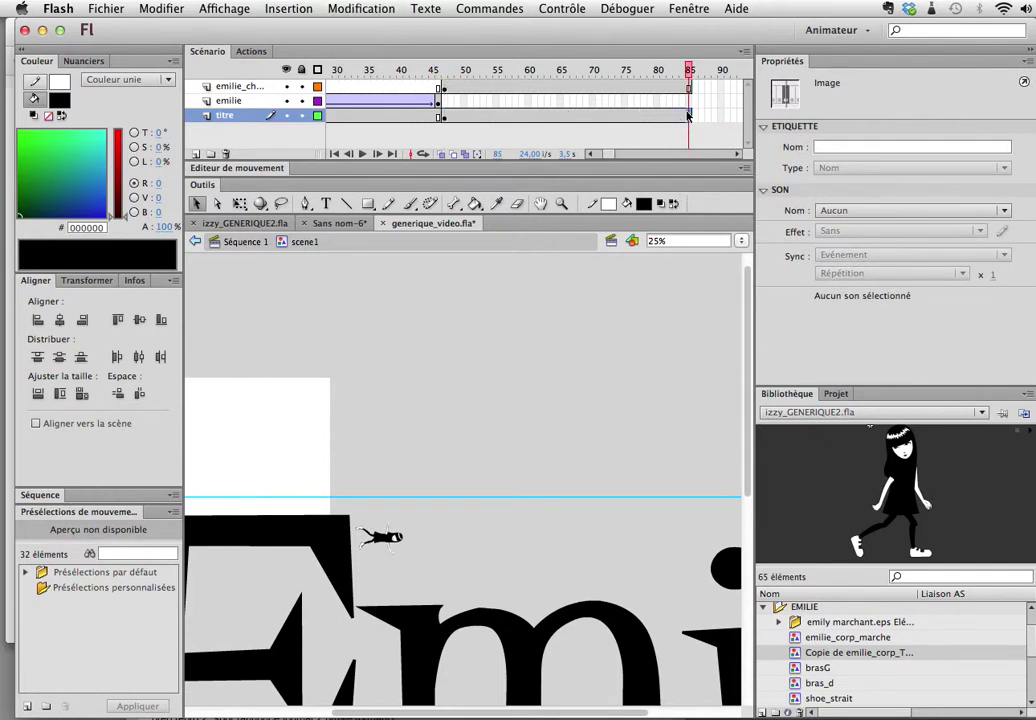
left_click_drag(343, 535, 352, 482)
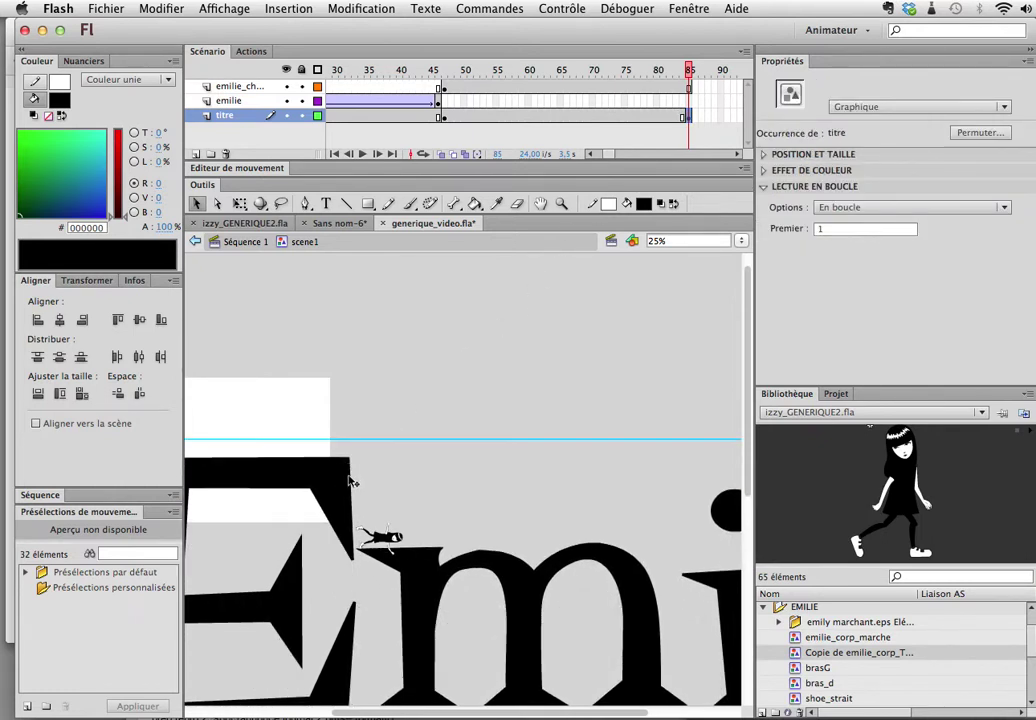
Step: Create a classic tween between frames 47 and 85 of the titre layer and scrub through the title's upward movement
right_click(443, 114)
left_click(476, 158)
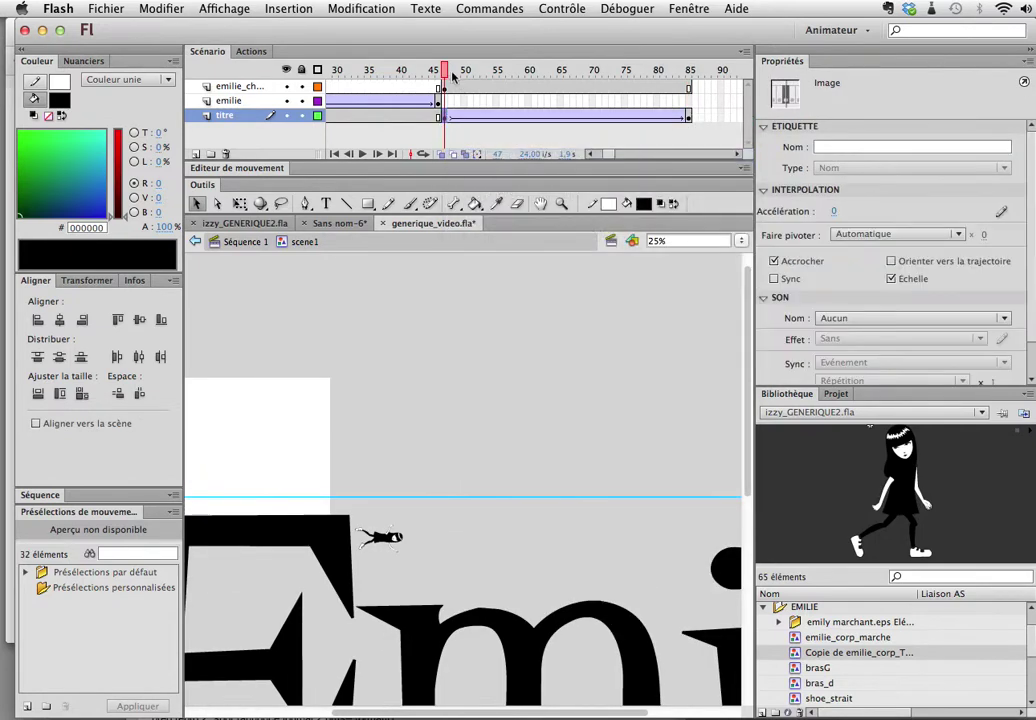
left_click_drag(452, 68, 686, 116)
Step: Add a keyframe at frame 86 of the emilie_chute layer and extend the titre layer to frame 123
left_click_drag(609, 157, 621, 158)
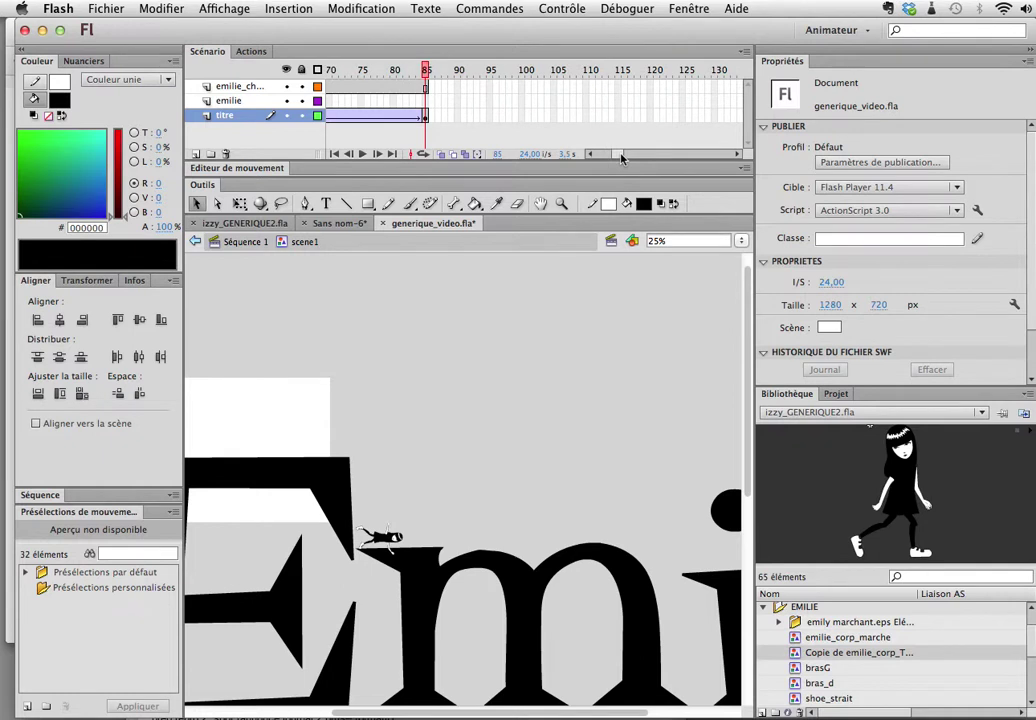
left_click(438, 88)
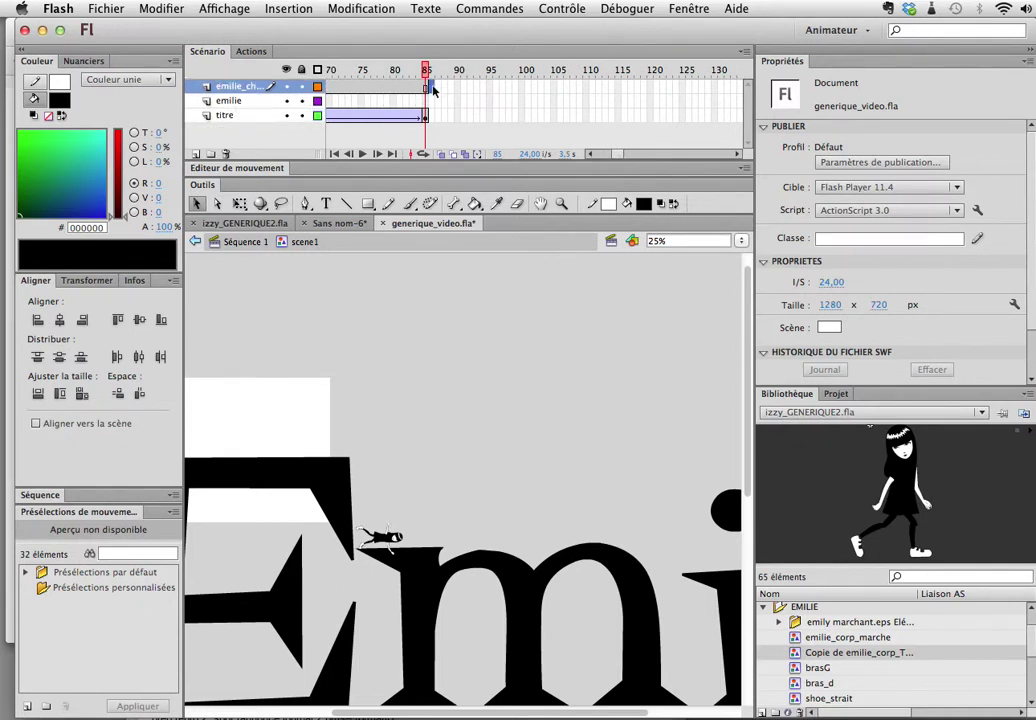
left_click(432, 88)
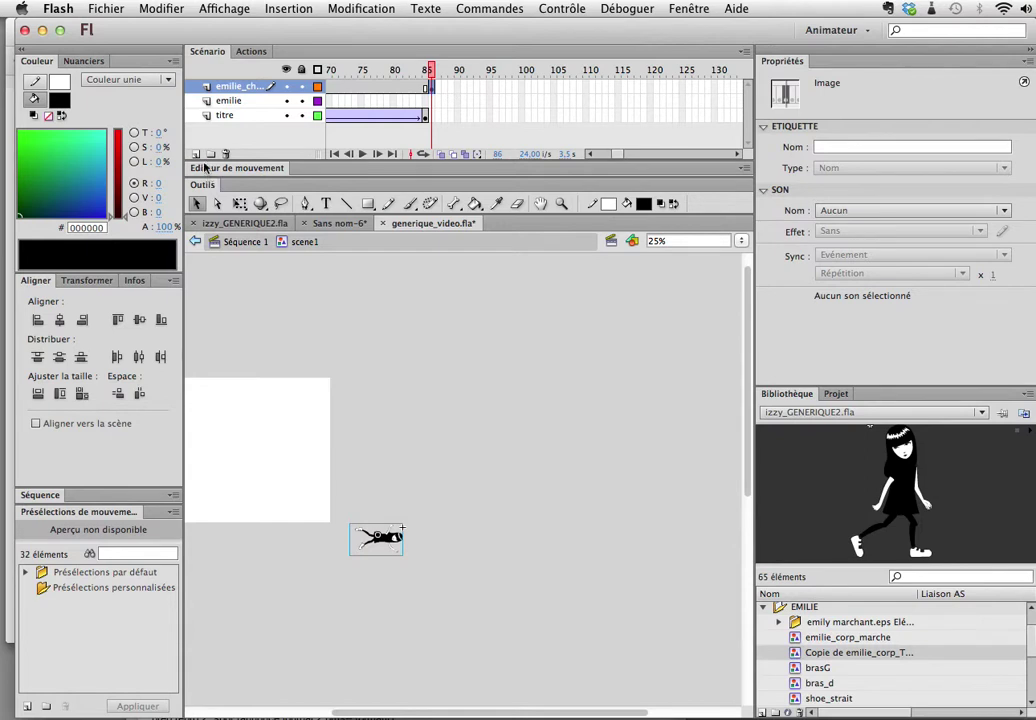
left_click(669, 117)
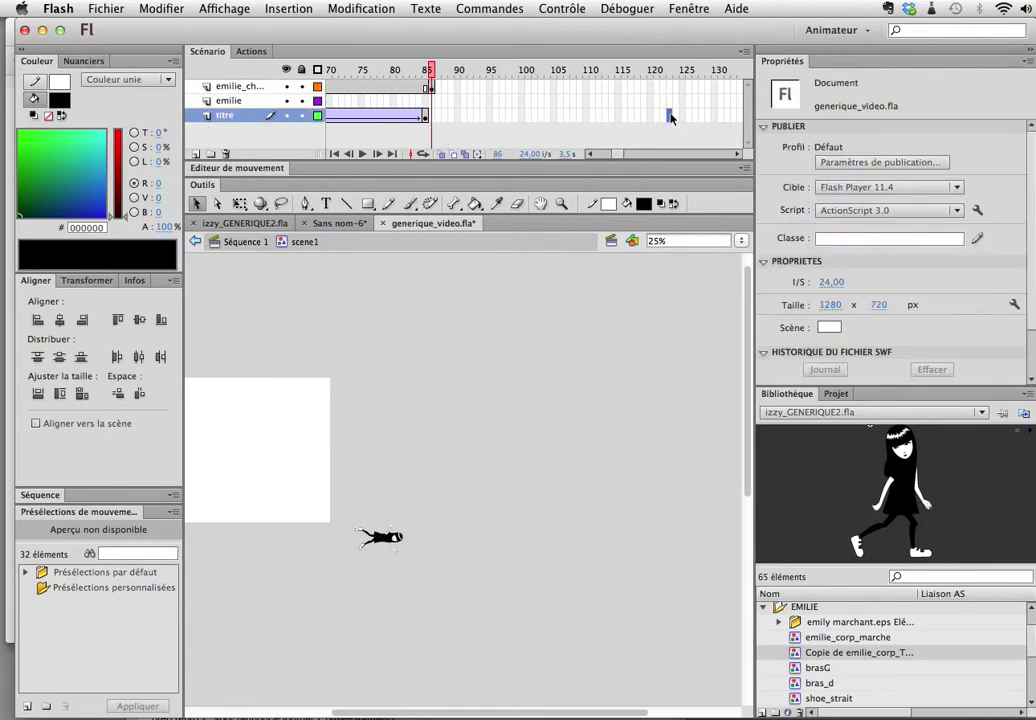
key("F5")
left_click(669, 88)
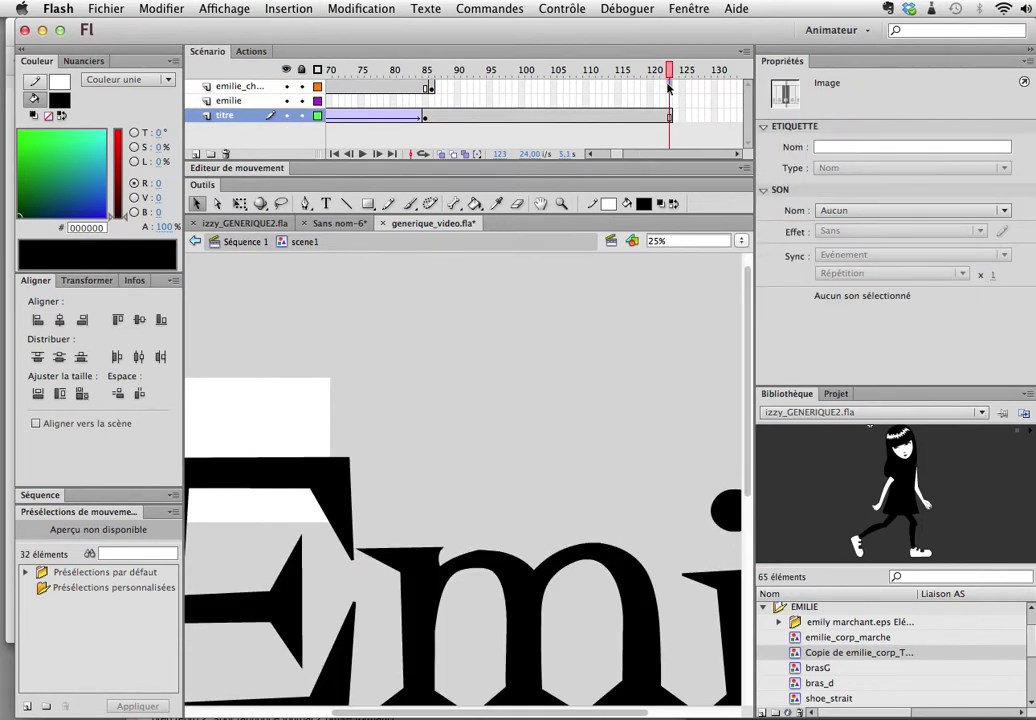
key("F5")
Step: Swap the falling girl on frame 86 of the emilie_chute layer for the emilie_corp_marche symbol
left_click(431, 88)
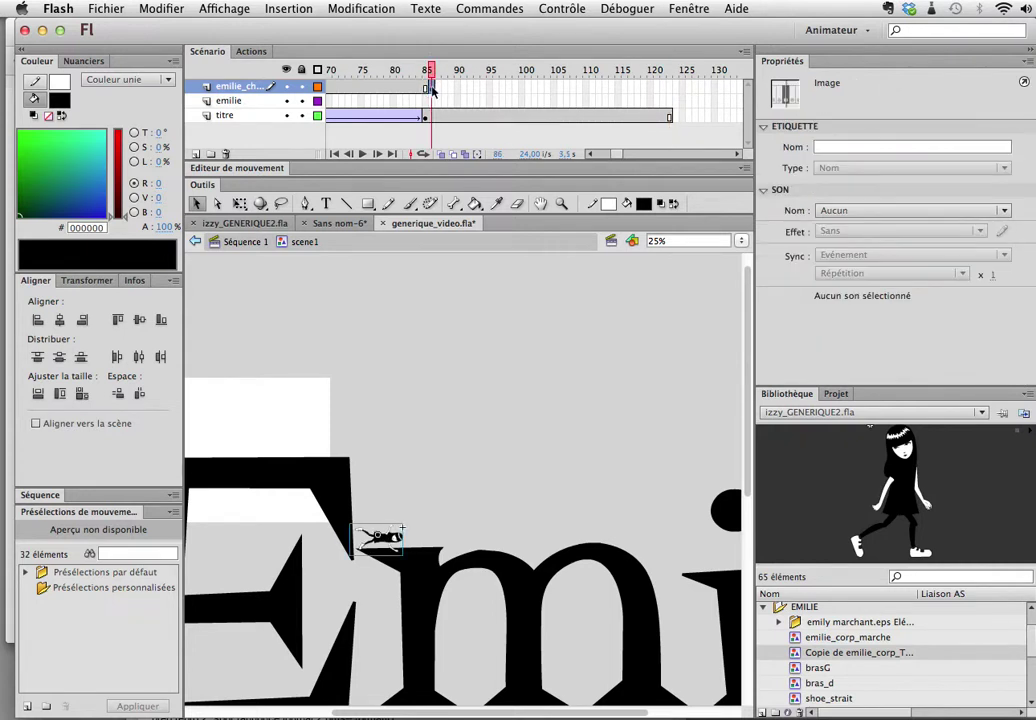
left_click(396, 534)
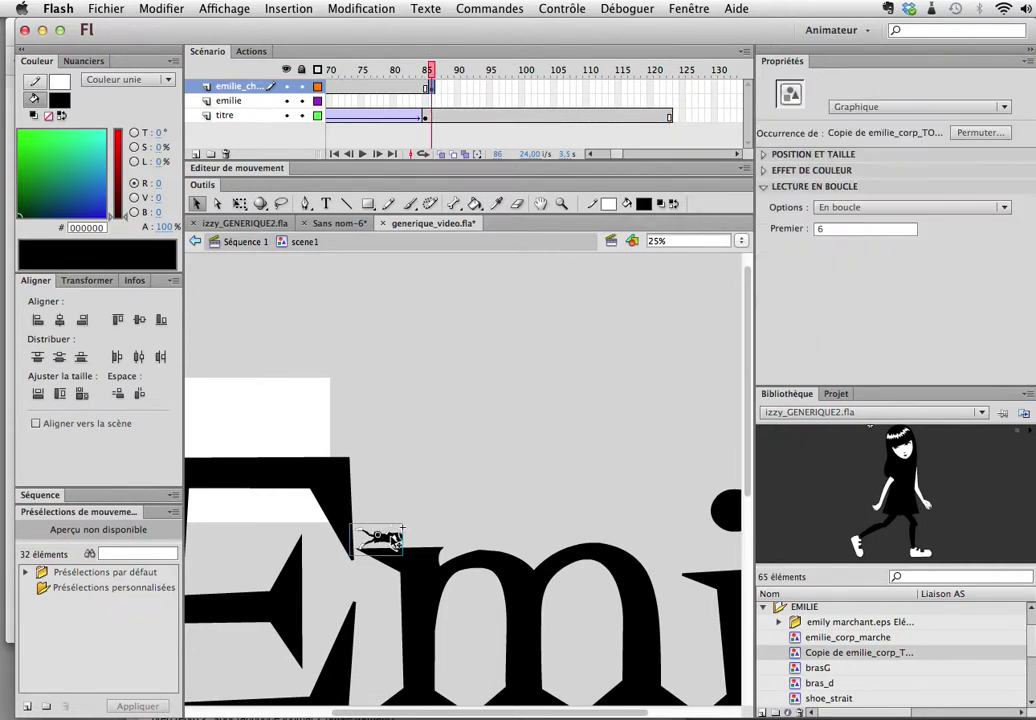
left_click(978, 132)
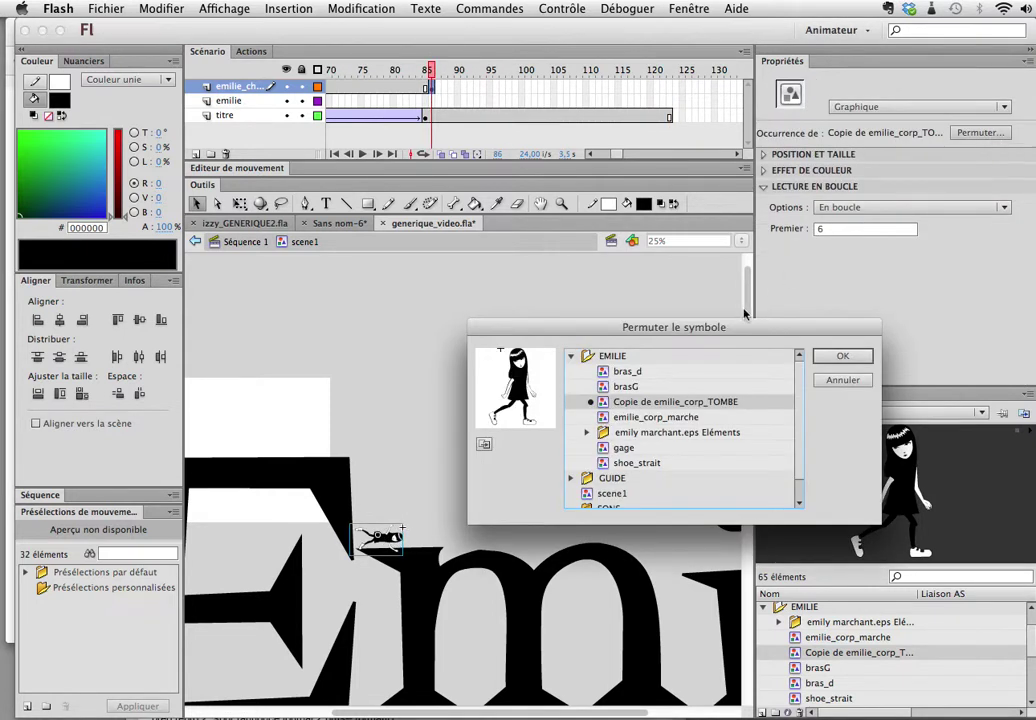
left_click(690, 418)
left_click(843, 356)
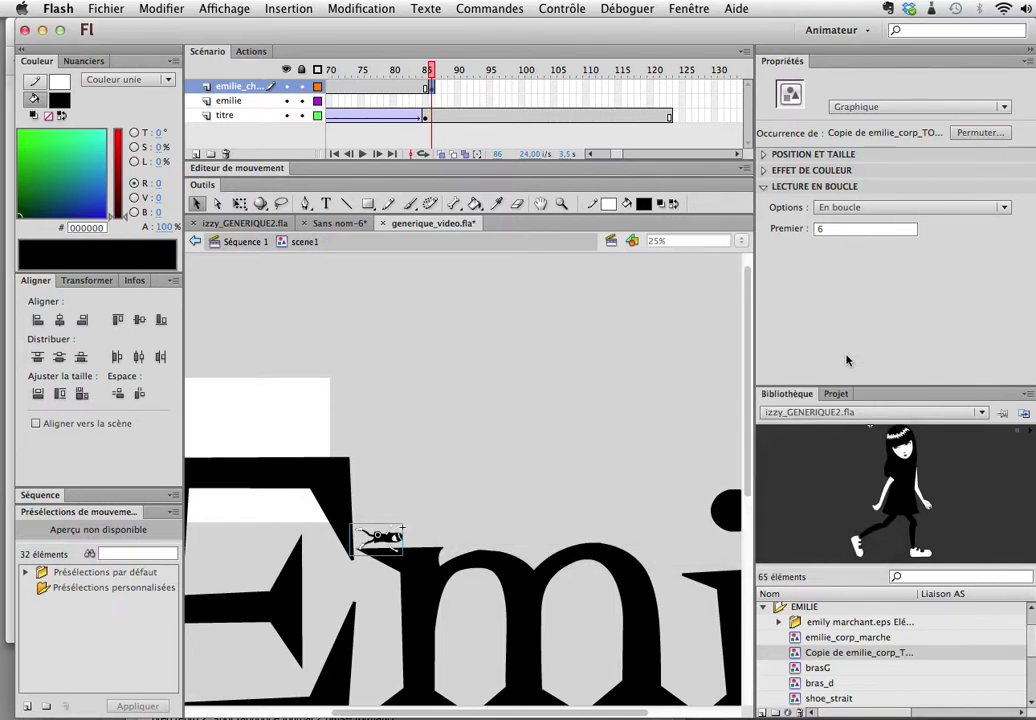
Step: Rotate the girl upright on frame 86 and stand her on the upper serif of the m
key("q")
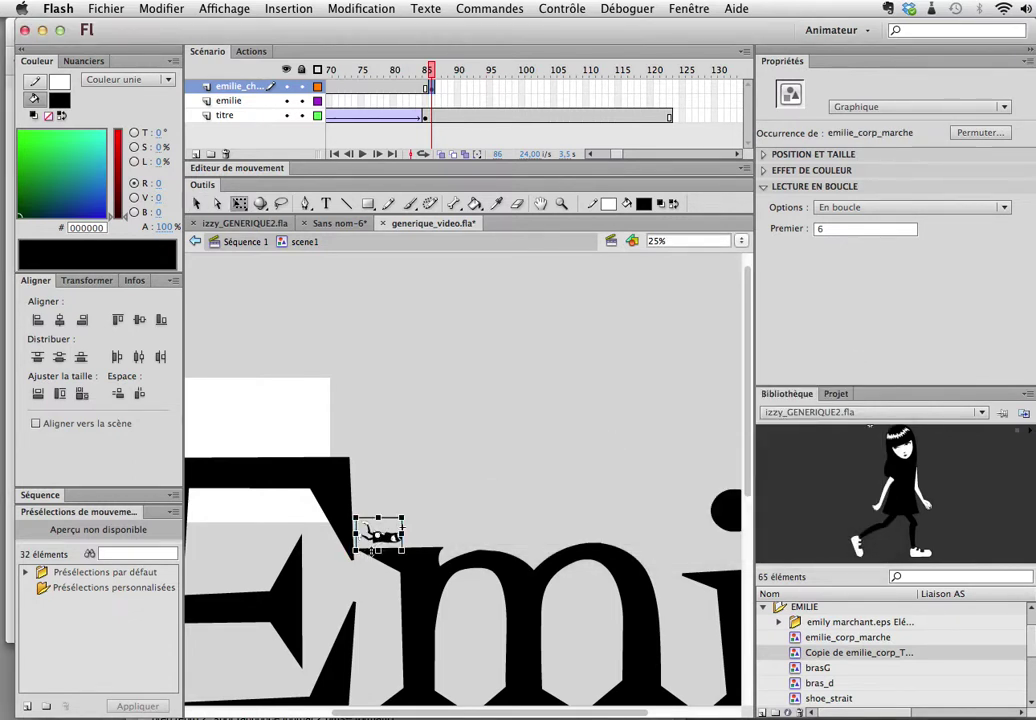
left_click_drag(417, 511, 362, 490)
left_click_drag(369, 541, 388, 533)
Step: Add a keyframe at frame 115 of the emilie_chute layer and create a classic tween from frame 86 to it
left_click(618, 90)
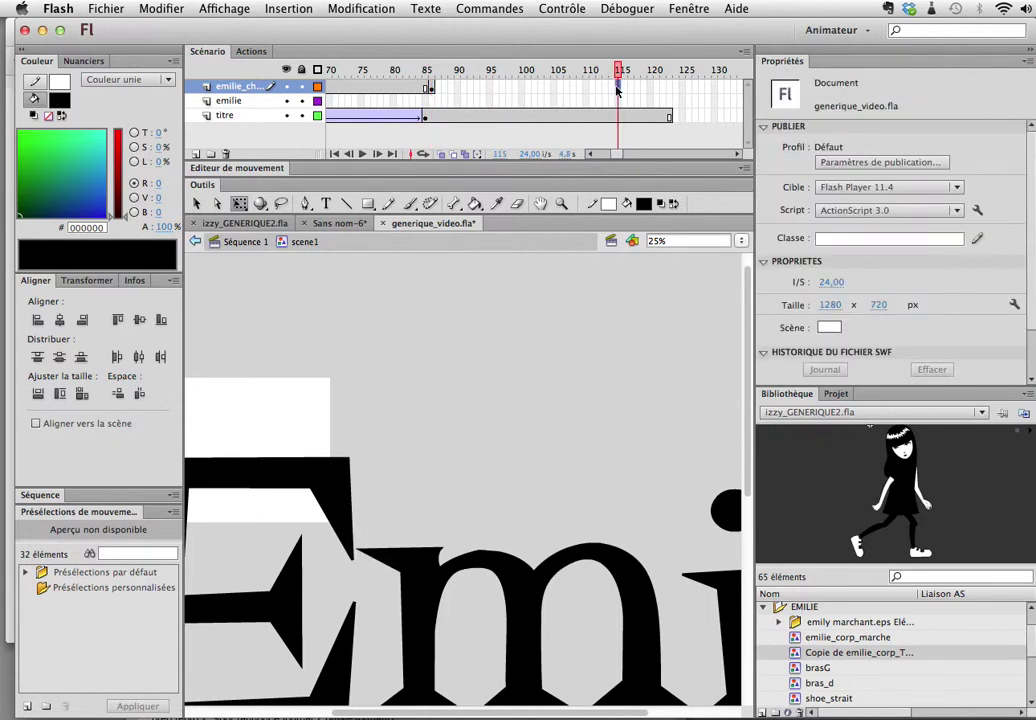
key("F6")
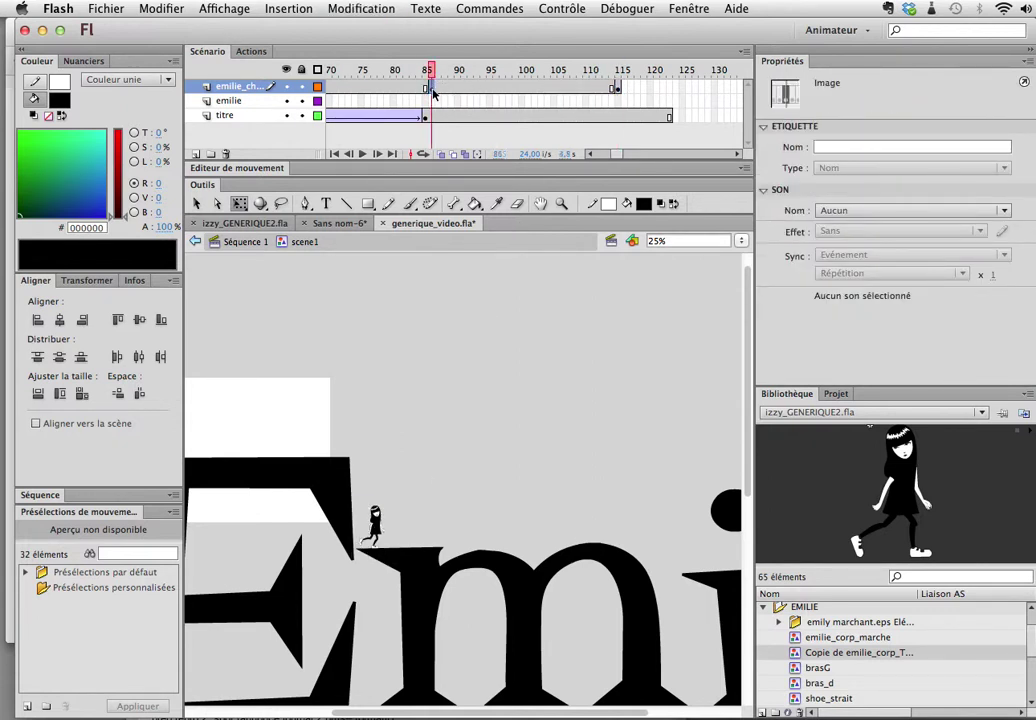
right_click(433, 93)
left_click(470, 127)
left_click(437, 72)
Step: Move the girl straight right along the serif of the m on frame 115 and play back the walk
left_click_drag(437, 72, 618, 72)
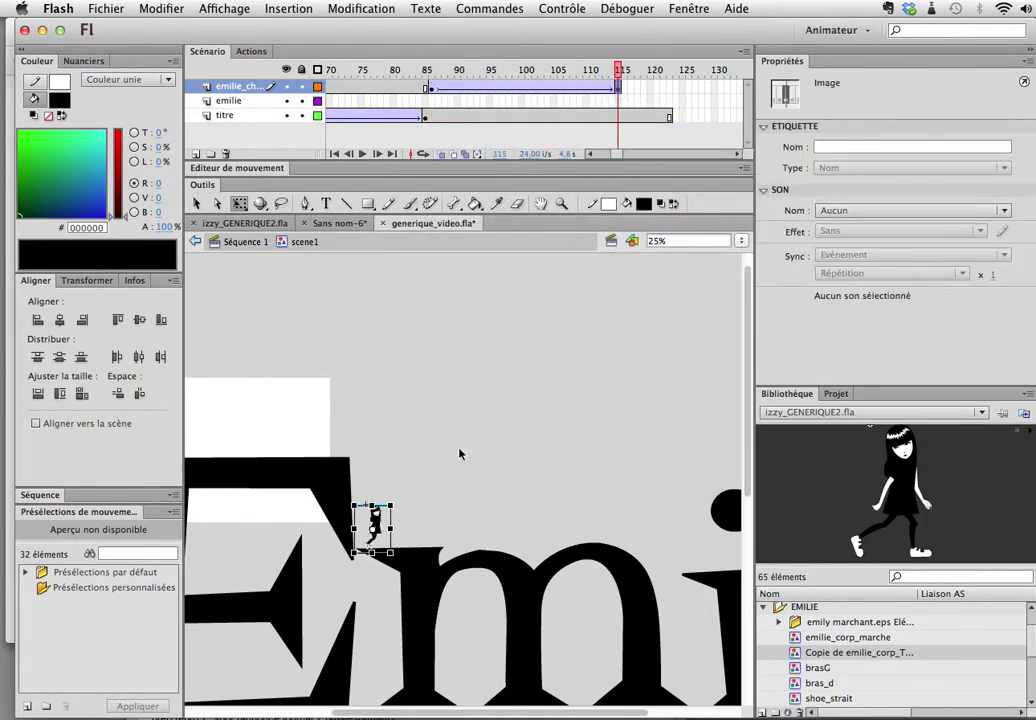
left_click_drag(381, 520, 446, 520)
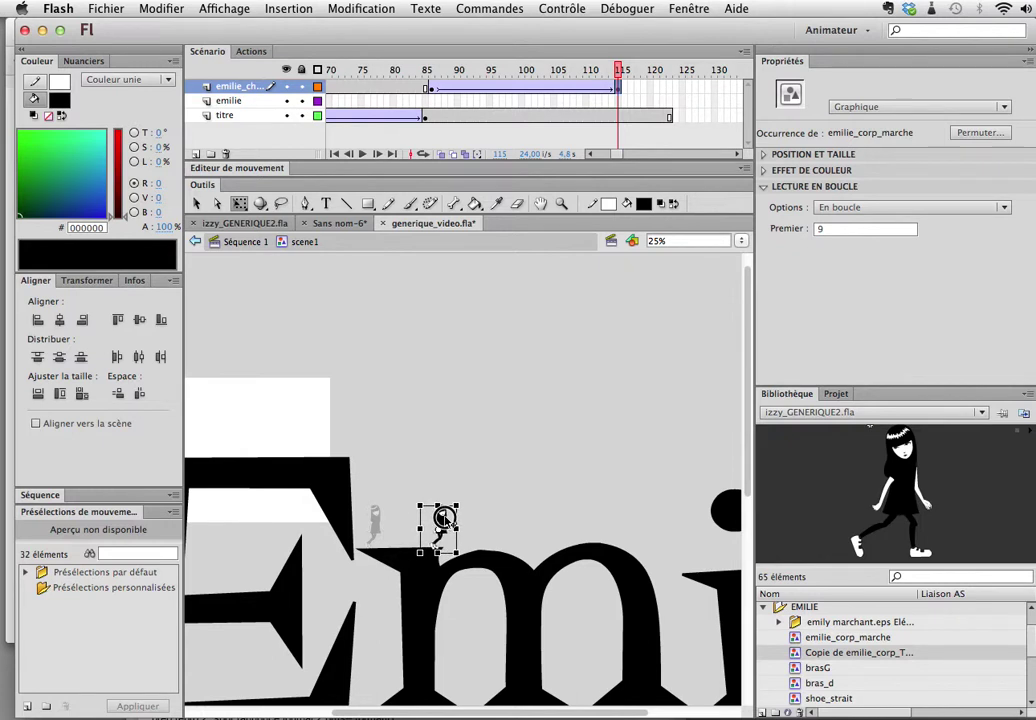
left_click_drag(618, 72, 18, 95)
key("Return")
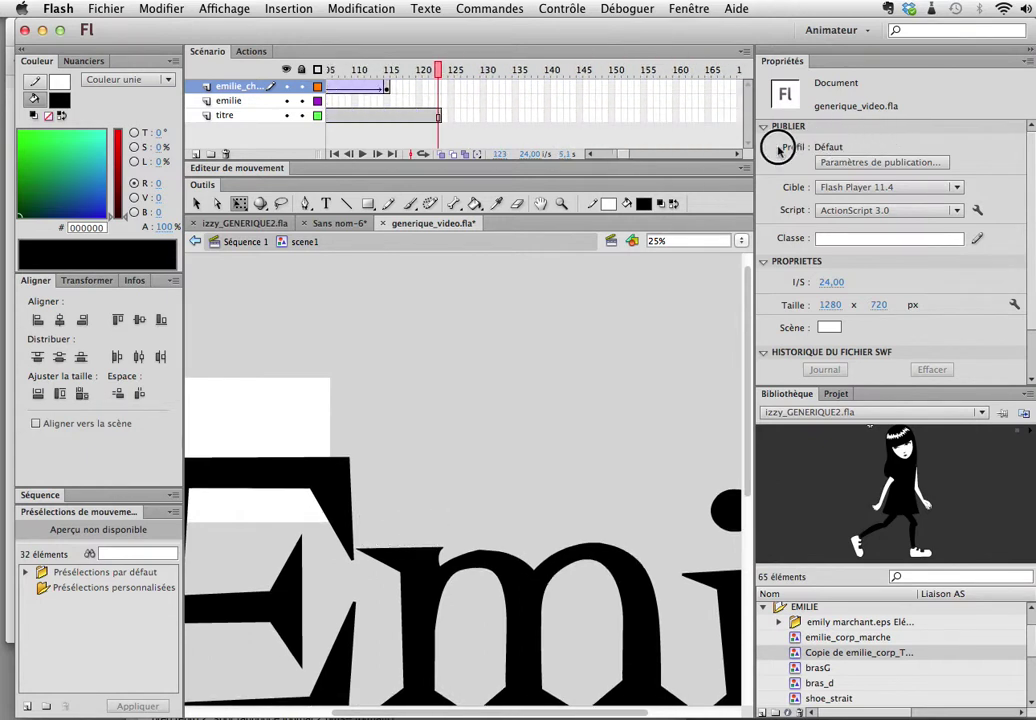
Step: Undo the extension of all layers to frame 160 and extend the titre layer alone to frame 160
left_click(645, 116)
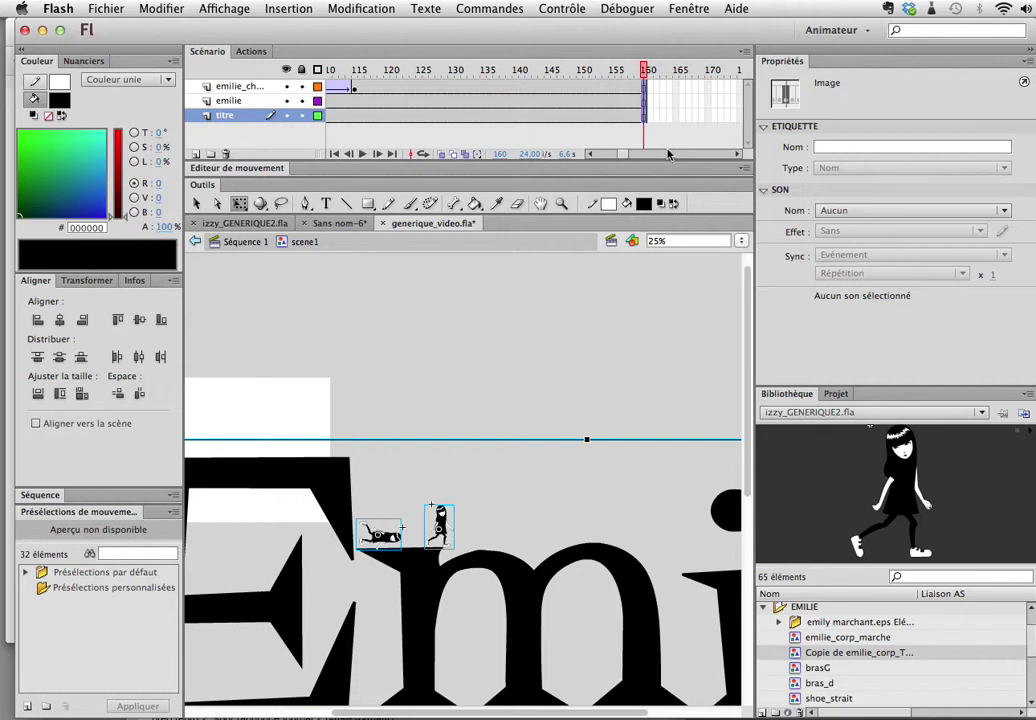
key("ctrl+z")
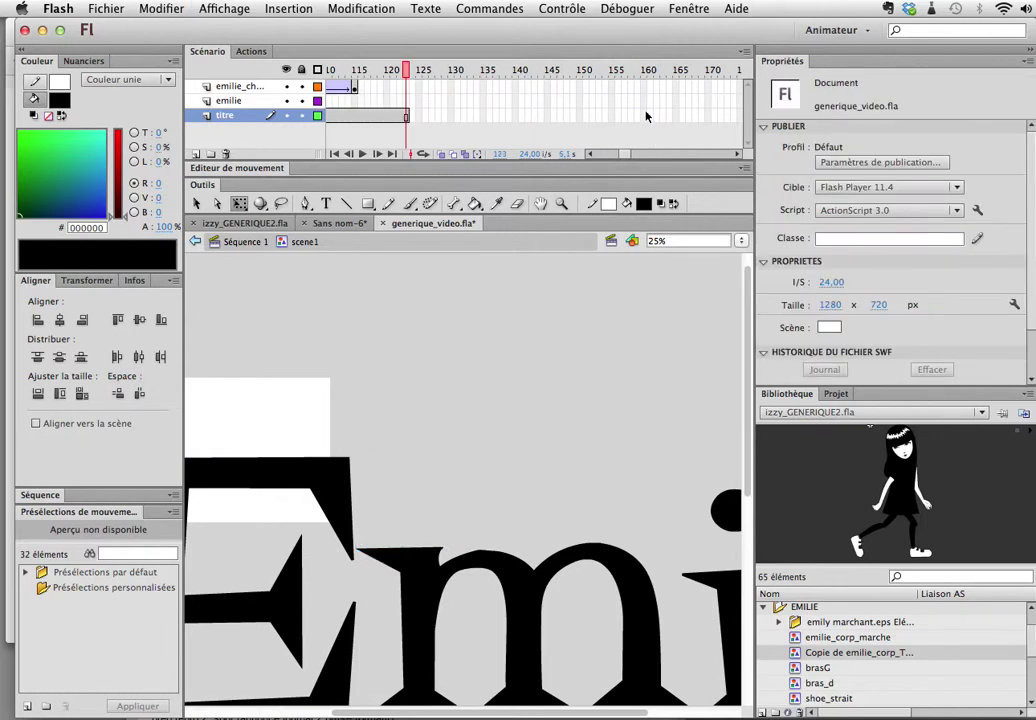
key("F5")
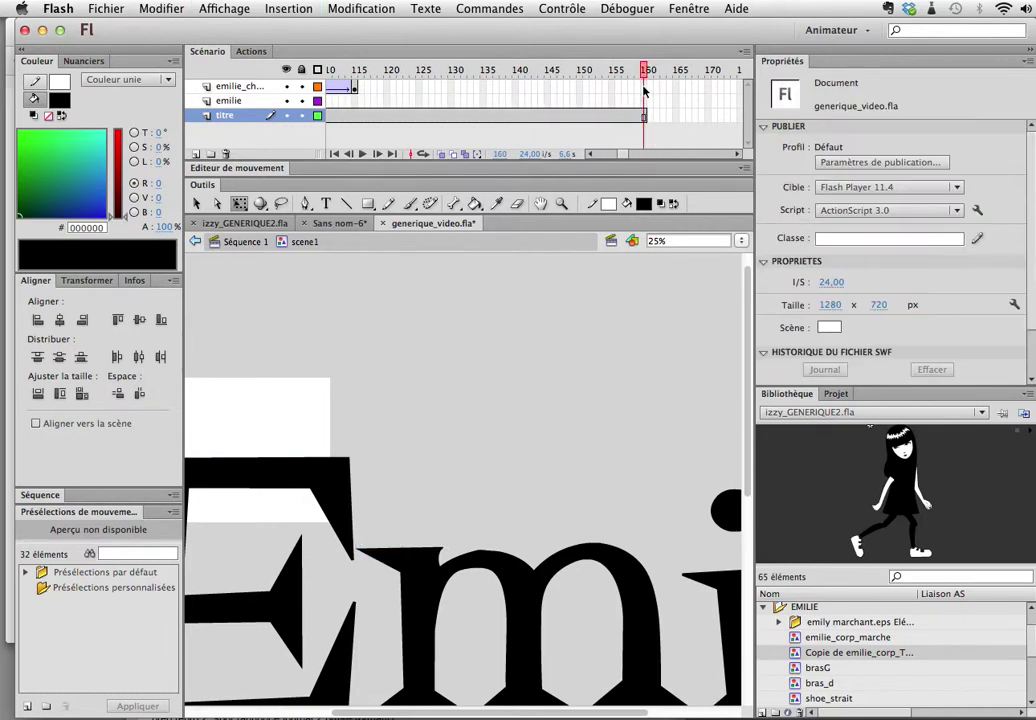
left_click(645, 84)
Step: Play the scene1 animation and return to frame 1 with the girl and the E in view
key("Return")
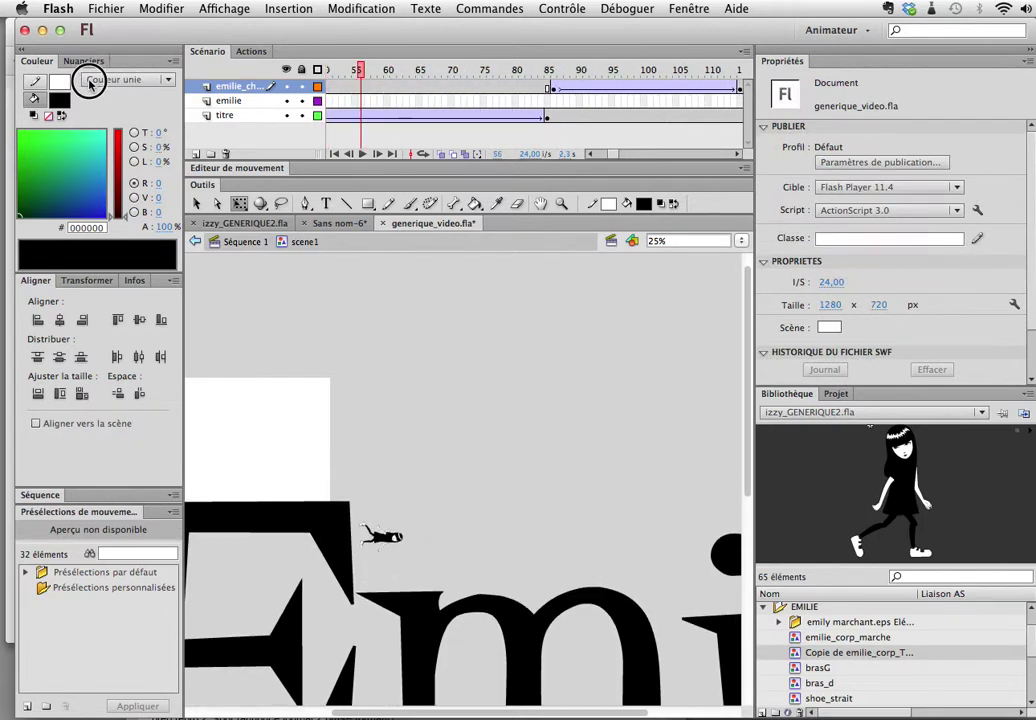
key("shift+comma")
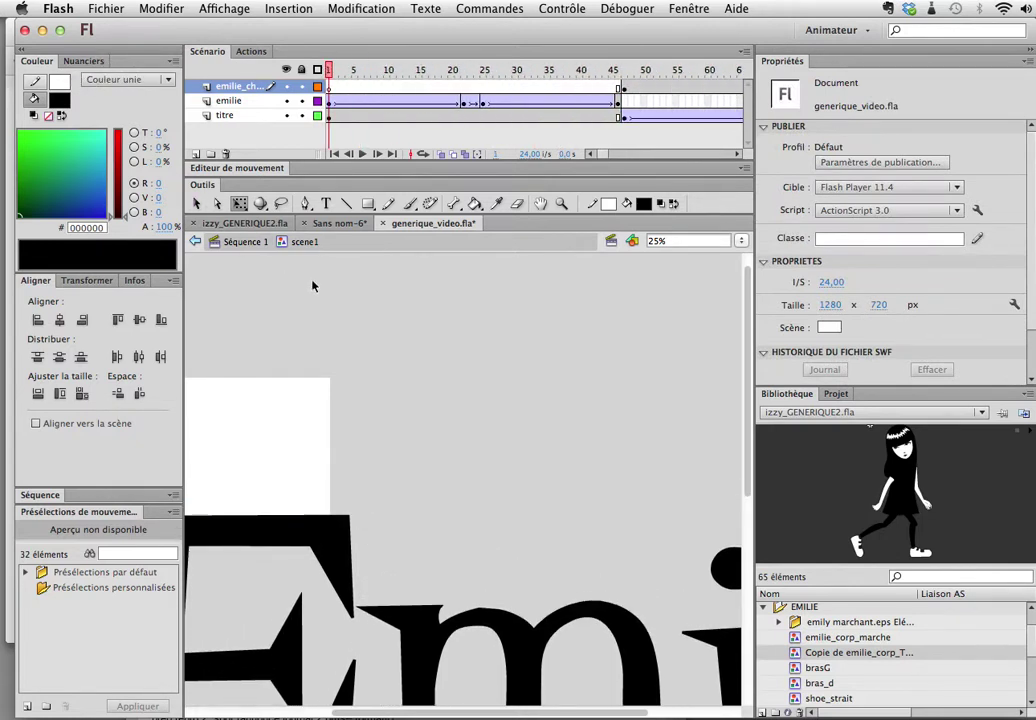
left_click_drag(338, 537, 517, 528)
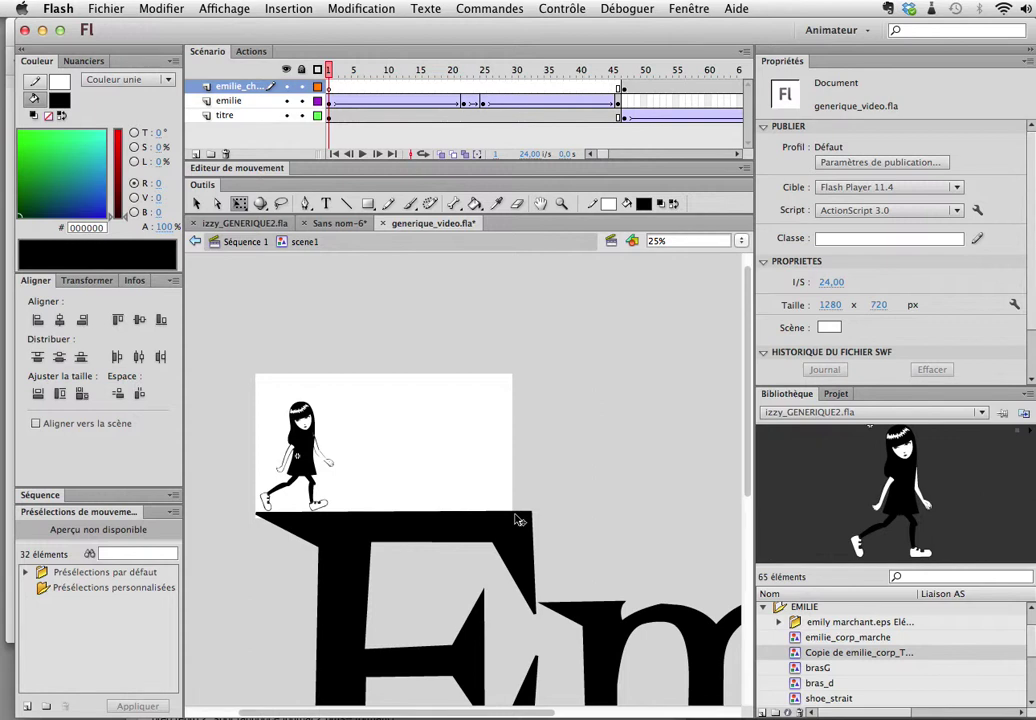
Step: Return to Séquence 1 and scrub through the scene1 animation on the main timeline
left_click(230, 241)
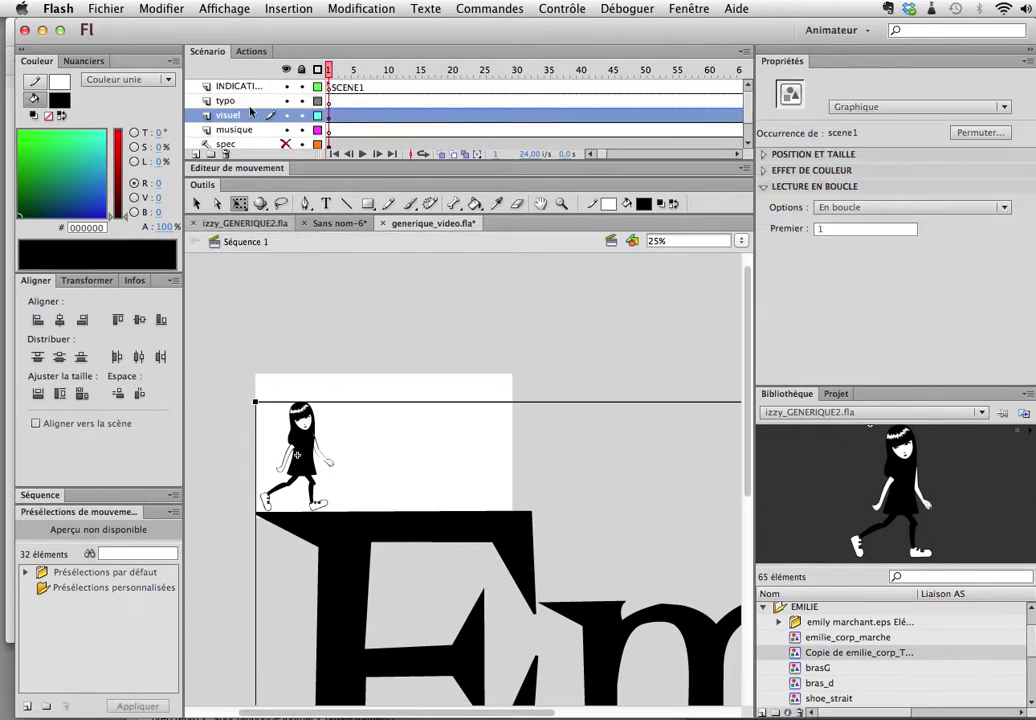
left_click_drag(330, 75, 7, 134)
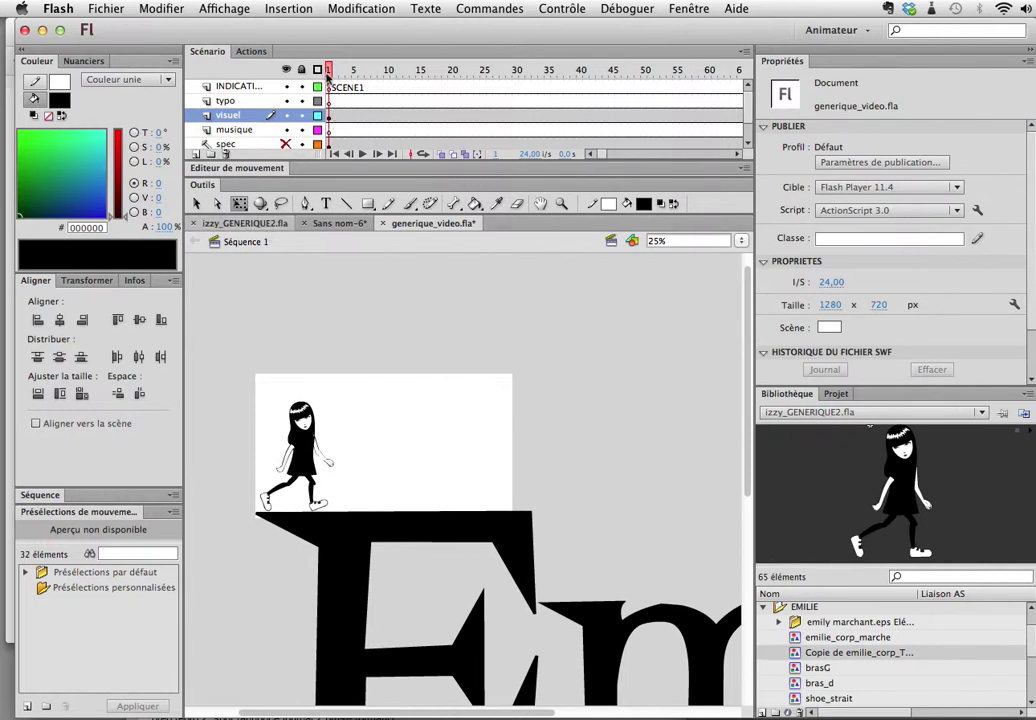
mouse_move(333, 78)
left_mouse_down()
mouse_move(347, 70)
mouse_move(318, 70)
left_mouse_up()
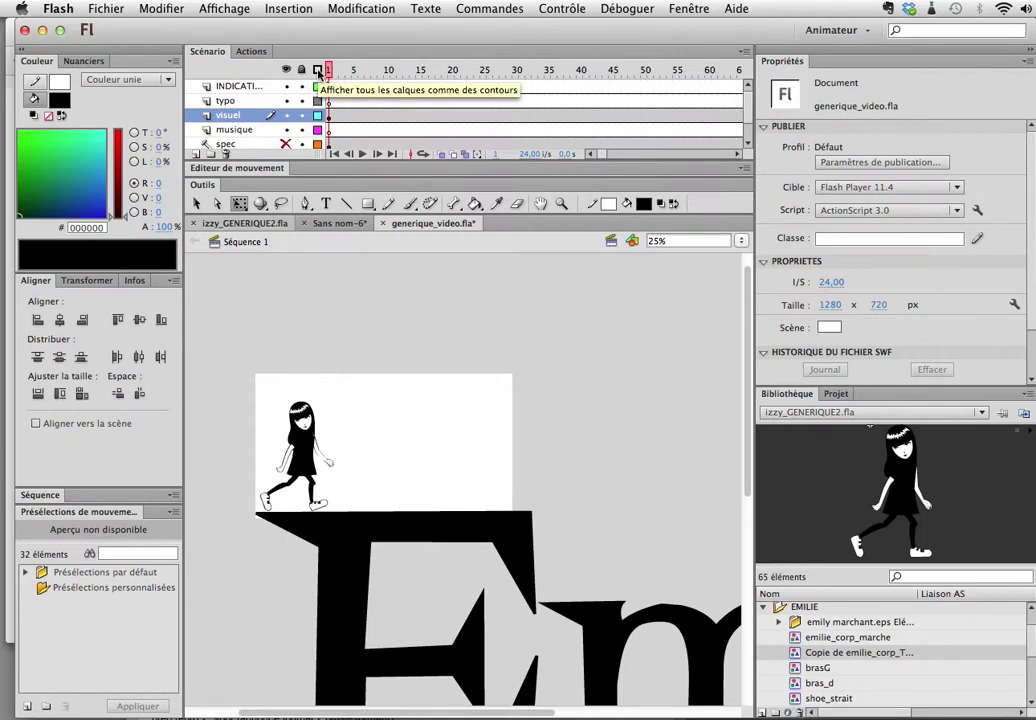
Step: Set the scene1 instance to Image unique with first frame 1 and add a keyframe at frame 13 of the visuel layer
left_click(418, 537)
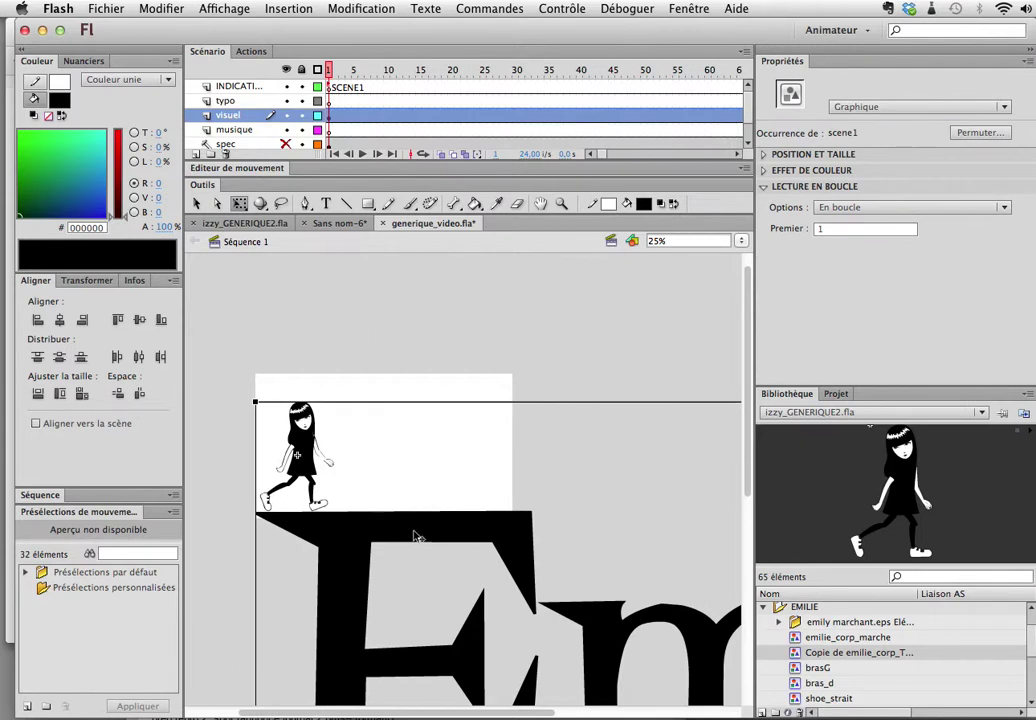
left_click(443, 531, "alt")
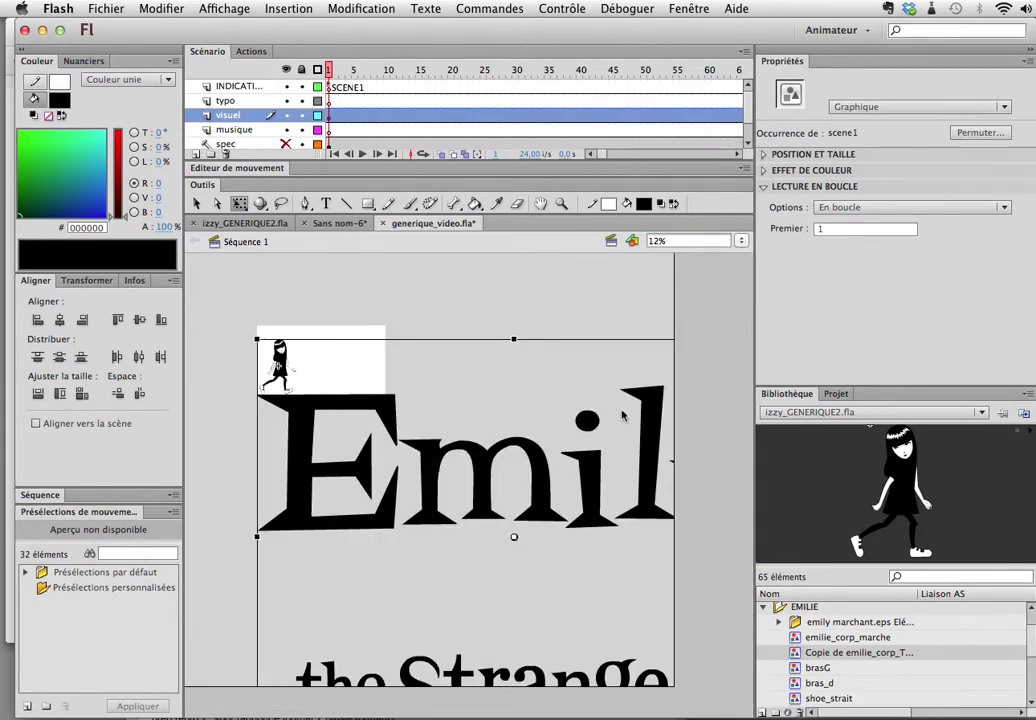
left_click(888, 207)
left_click(900, 257)
left_click(858, 229)
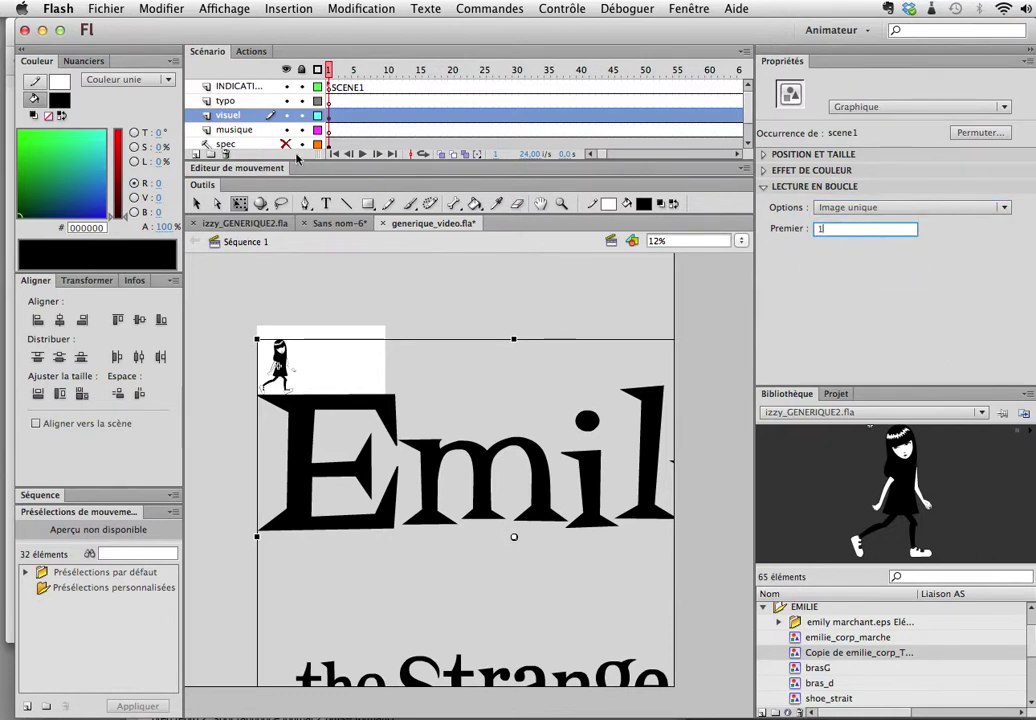
left_click(370, 118)
left_click(407, 118)
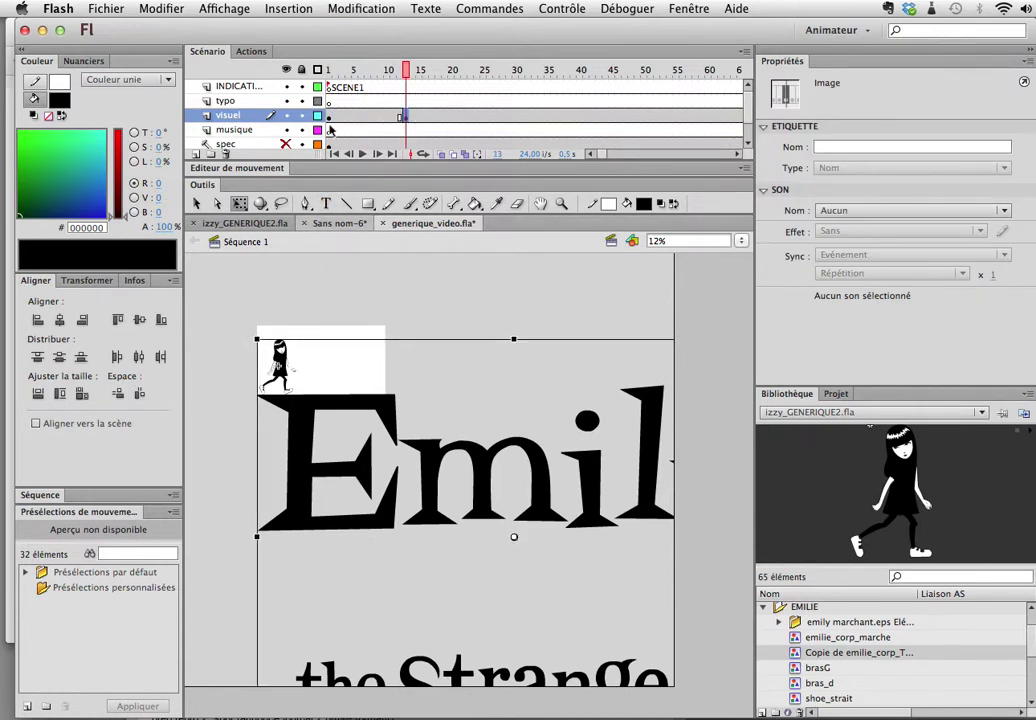
Step: Enlarge the scene1 instance on frame 1 of the visuel layer and reposition it with the girl's legs over the stage
left_click(329, 127)
left_click_drag(256, 341, 358, 387)
left_click_drag(311, 352, 483, 493)
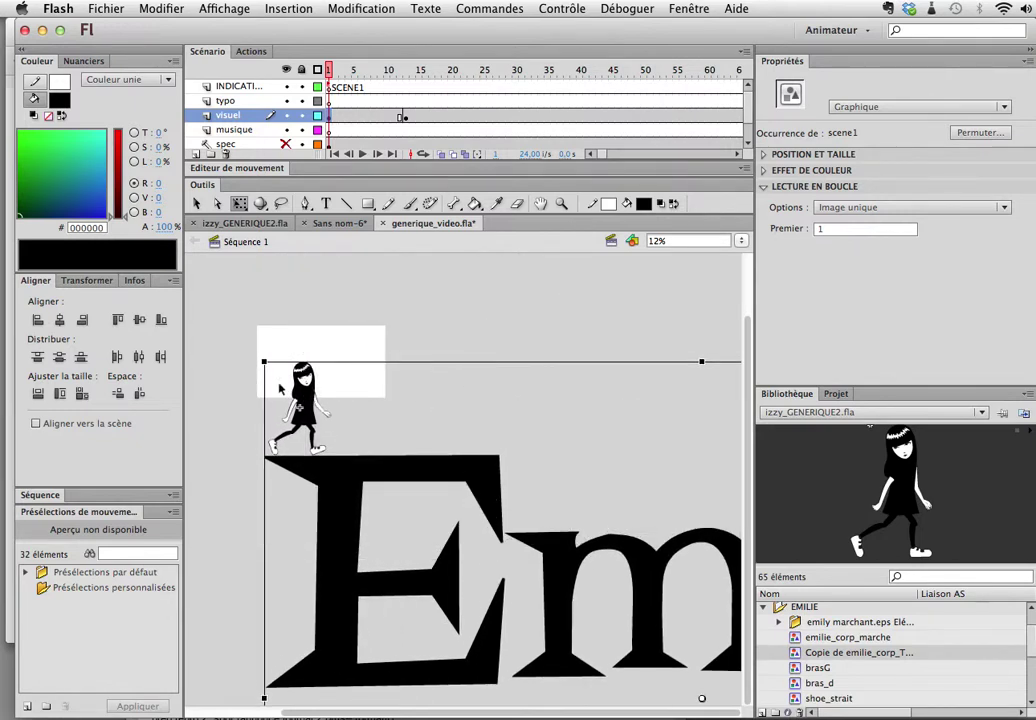
left_click_drag(265, 361, 35, 217)
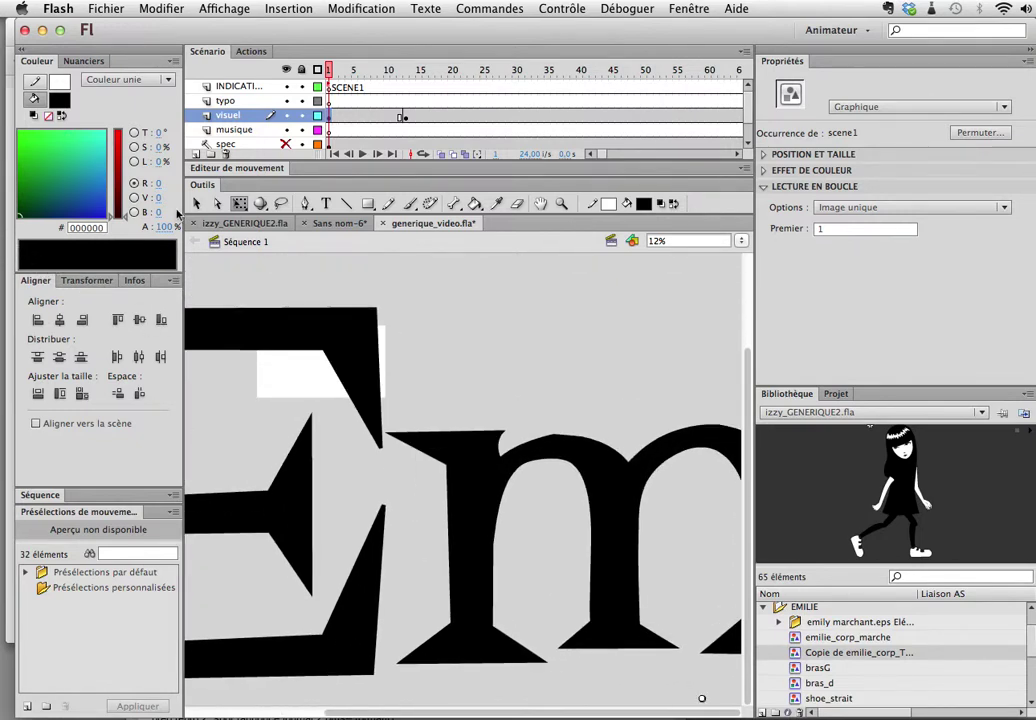
left_click_drag(347, 337, 550, 338)
left_click(373, 383, "alt")
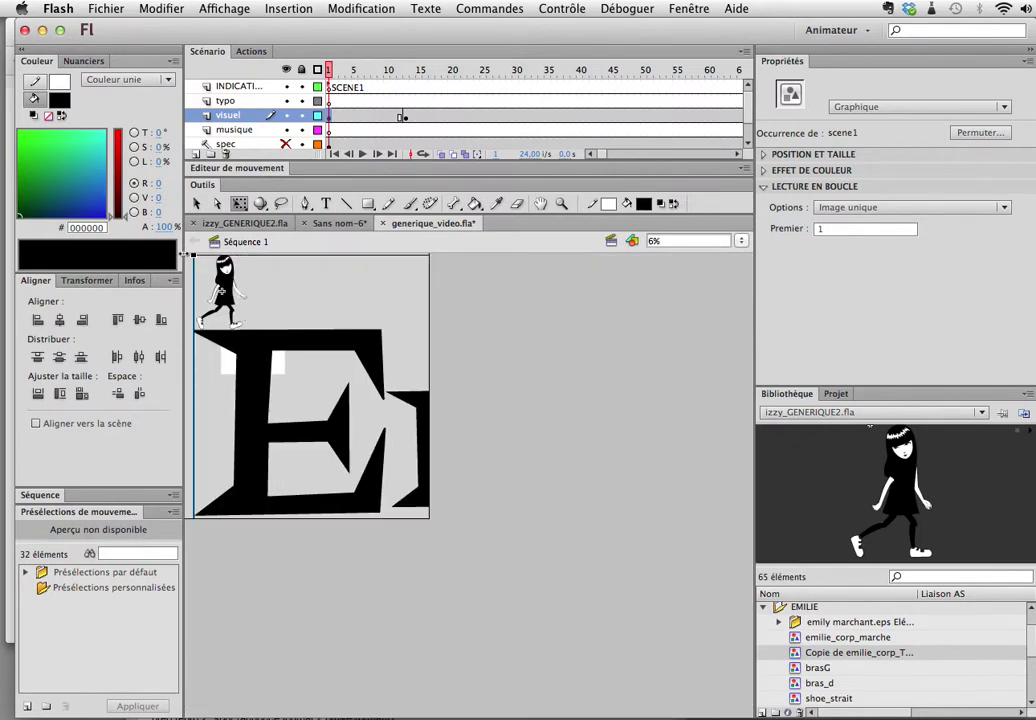
left_click_drag(222, 289, 347, 435)
Step: Create a classic tween between frames 1 and 13 of the visuel layer and scrub through the zoom-out
right_click(331, 118)
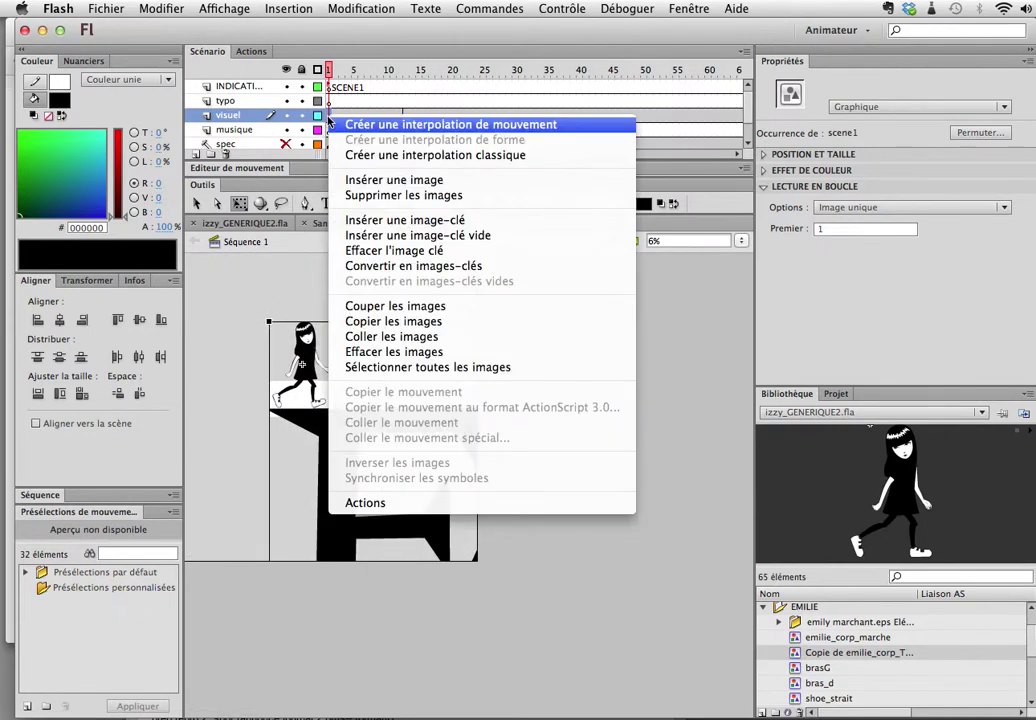
left_click(372, 151)
left_click_drag(329, 75, 406, 88)
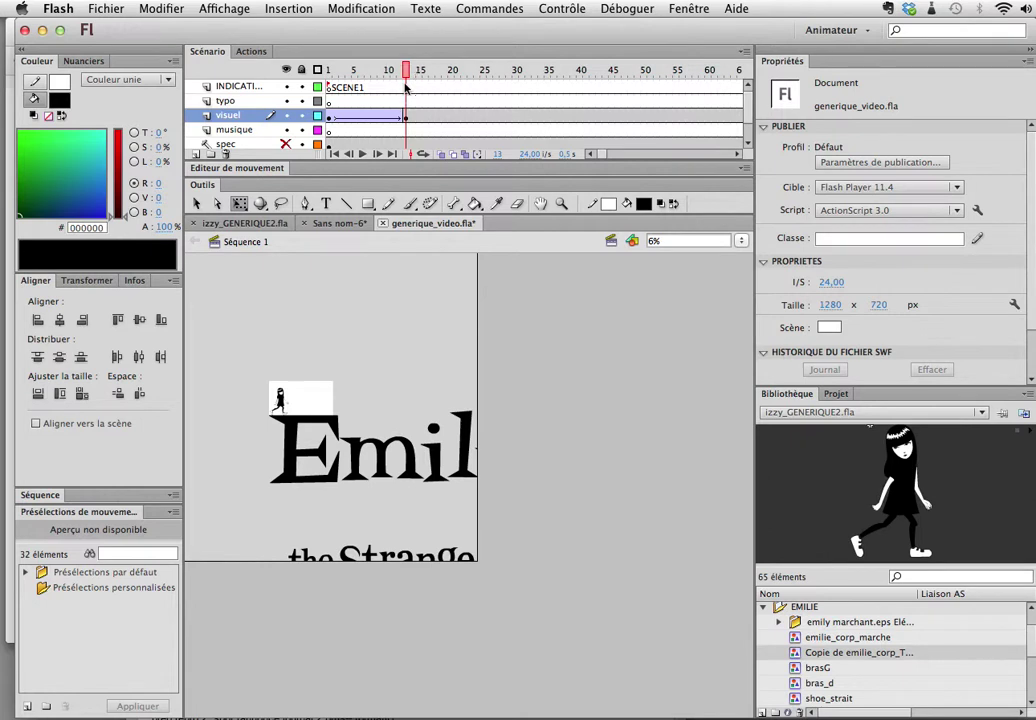
Step: Set the scene1 instance on frame 13 of the visuel layer to Lire une seule fois
left_click(408, 118)
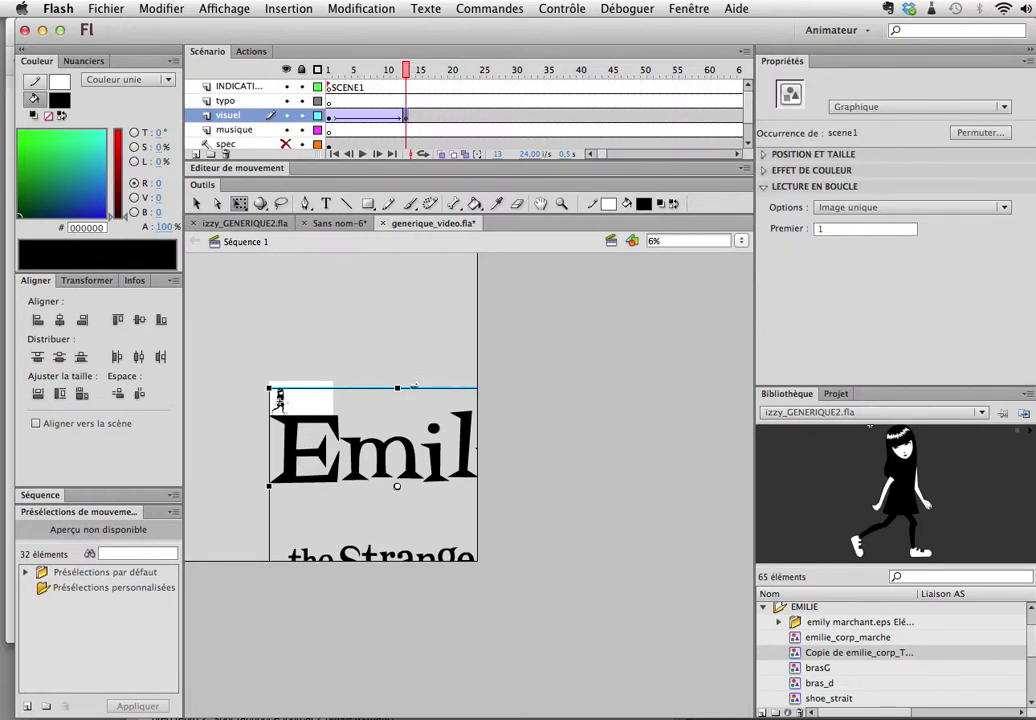
left_click(845, 206)
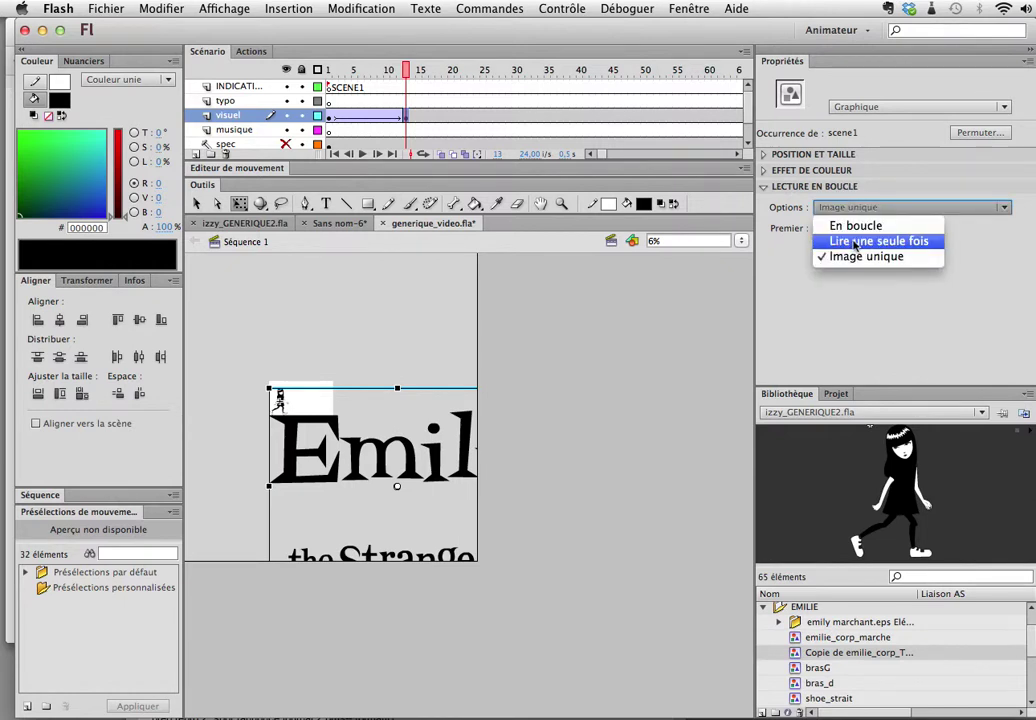
left_click(858, 245)
Step: Scrub to the end of the walk and add keyframes at frames 25 and 35 of the visuel layer
left_click_drag(408, 73, 482, 122)
left_click(536, 119)
key("F6")
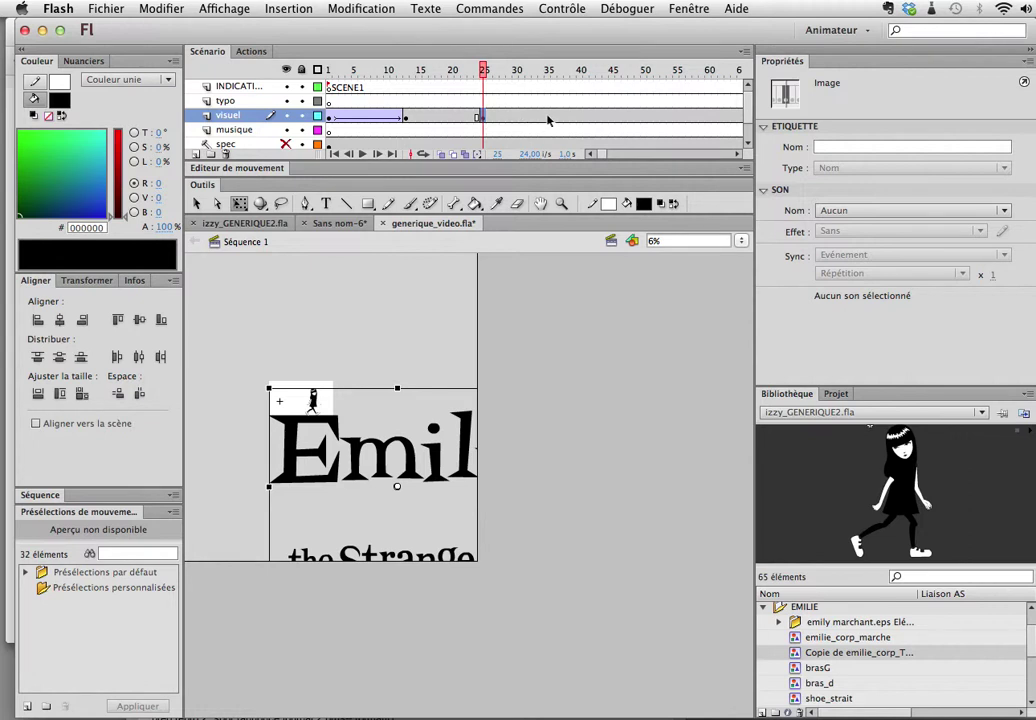
left_click(548, 117)
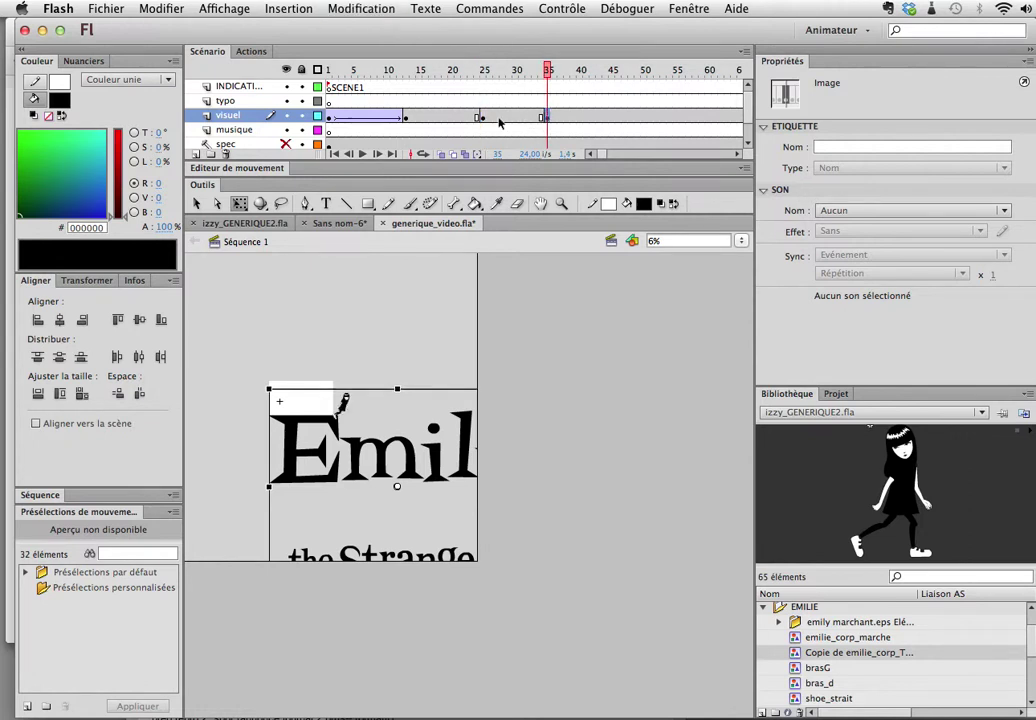
Step: Shift scene1 left on frame 35 to bring the girl over the stage, and create a classic tween from frame 25
left_click_drag(411, 472, 353, 469)
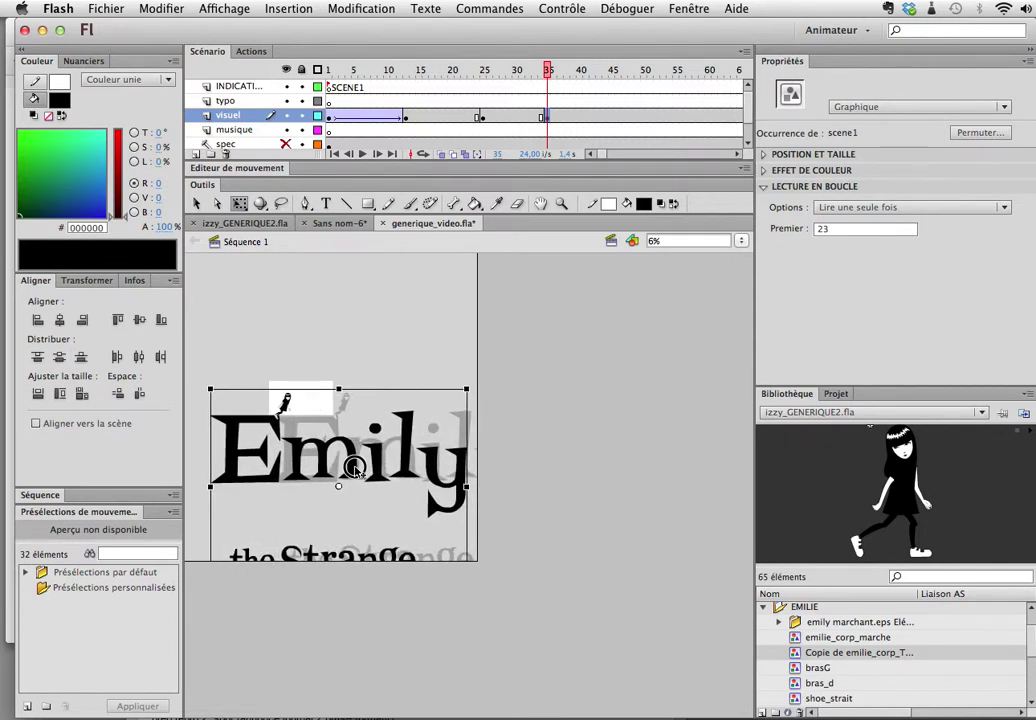
left_click_drag(355, 469, 357, 473)
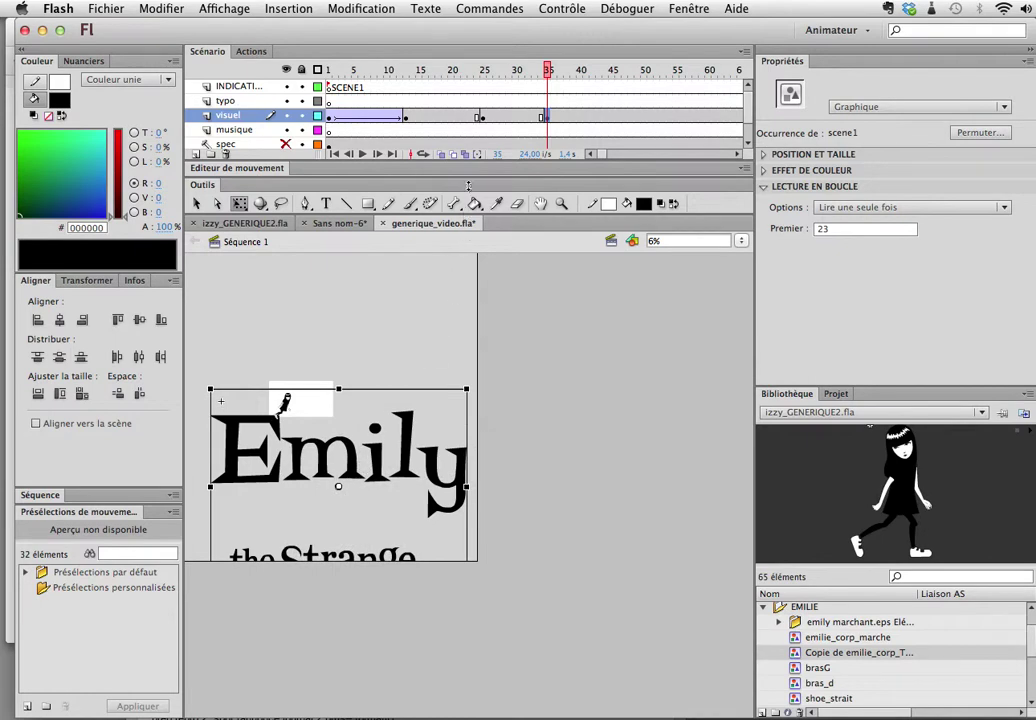
left_click(483, 119)
right_click(483, 121)
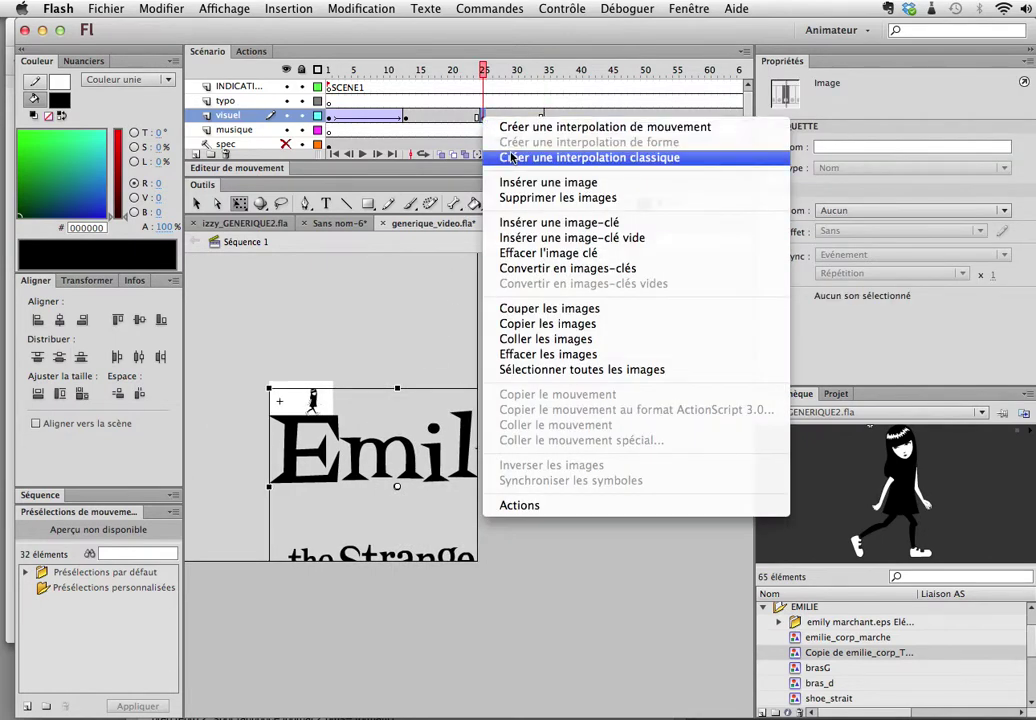
left_click(589, 157)
Step: Add a keyframe at frame 45 of the visuel layer with scene1 moved up, and create a classic tween from frame 35
left_click_drag(483, 69, 548, 113)
left_click(548, 115)
left_click(615, 121)
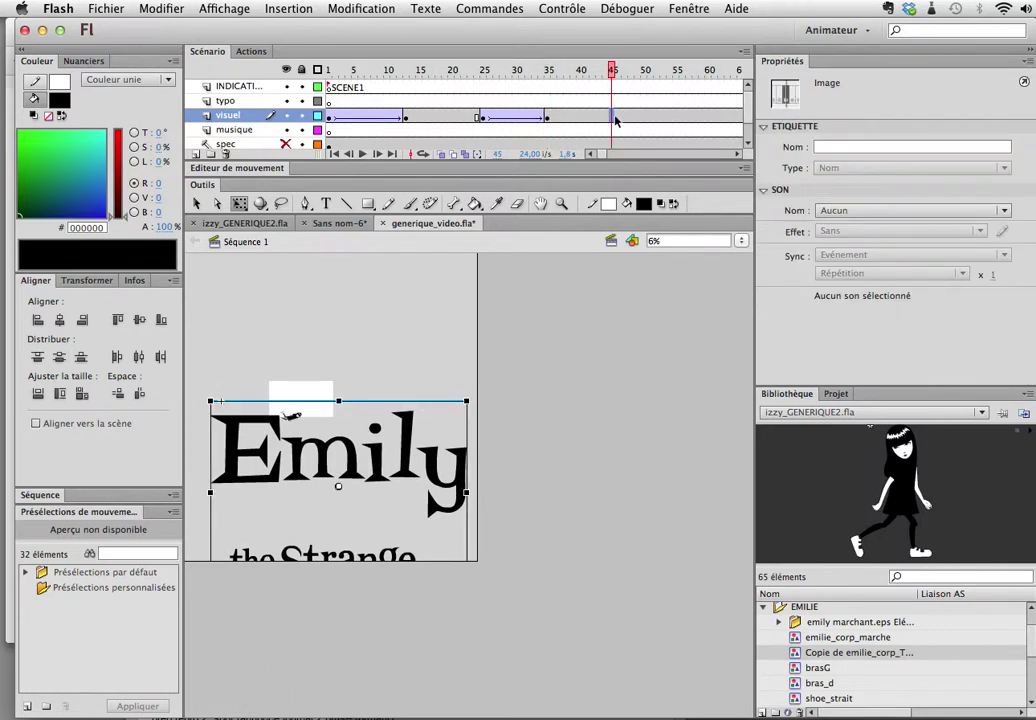
left_click_drag(375, 462, 373, 430)
right_click(548, 117)
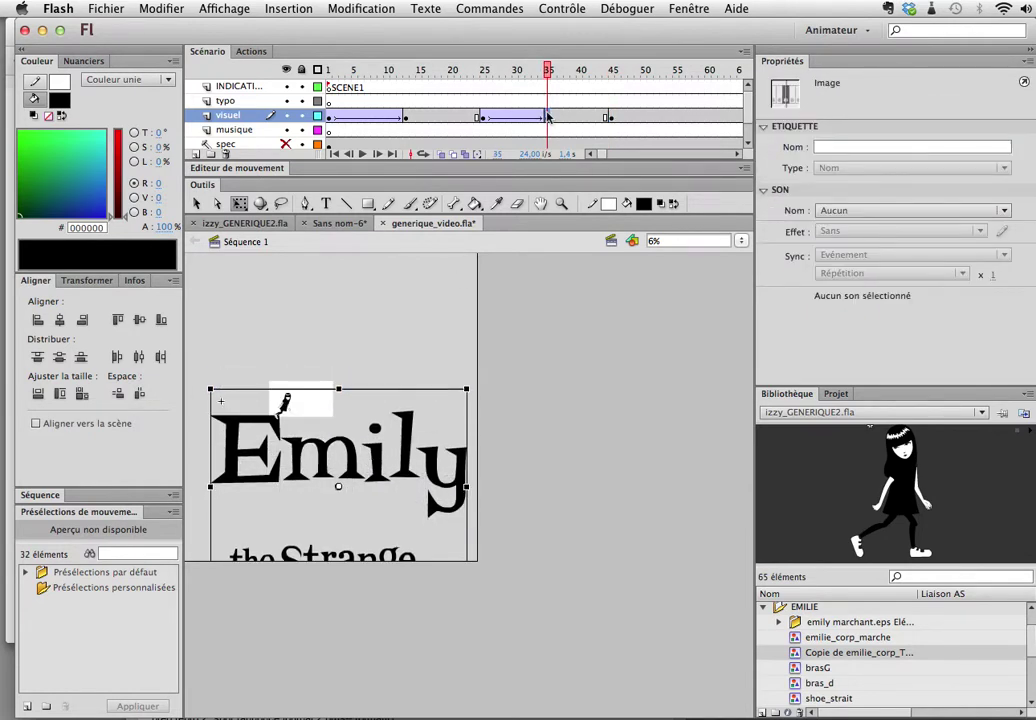
left_click(600, 150)
Step: Scrub through the main timeline and preview the exported movie to check the camera moves
left_click_drag(550, 69, 730, 121)
left_click_drag(731, 122, 5, 80)
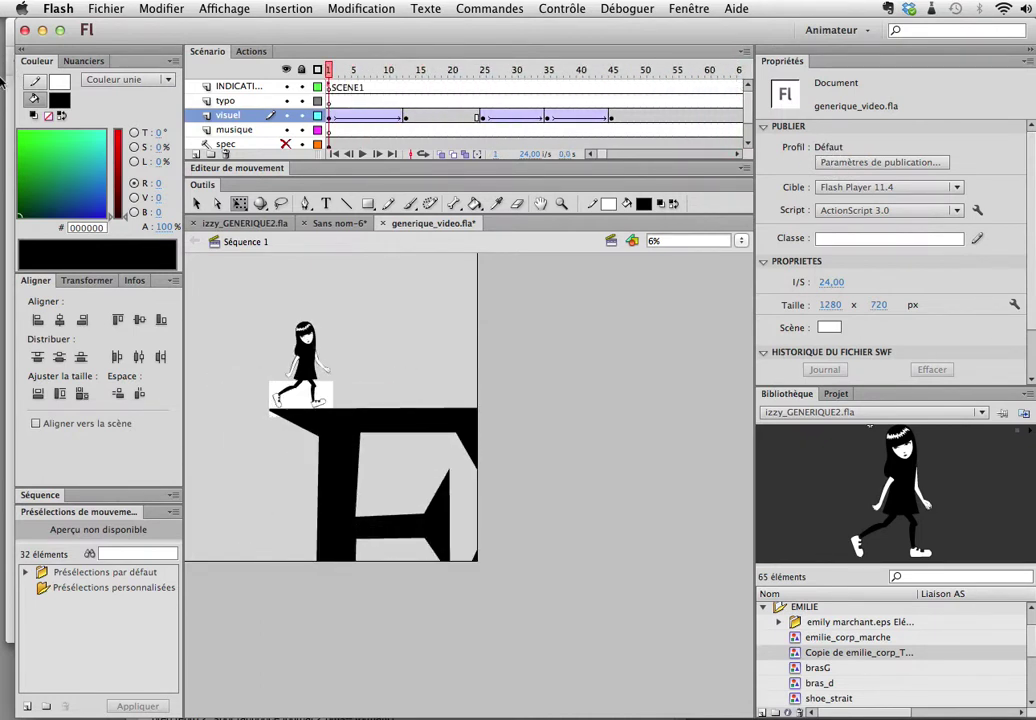
key("super+Return")
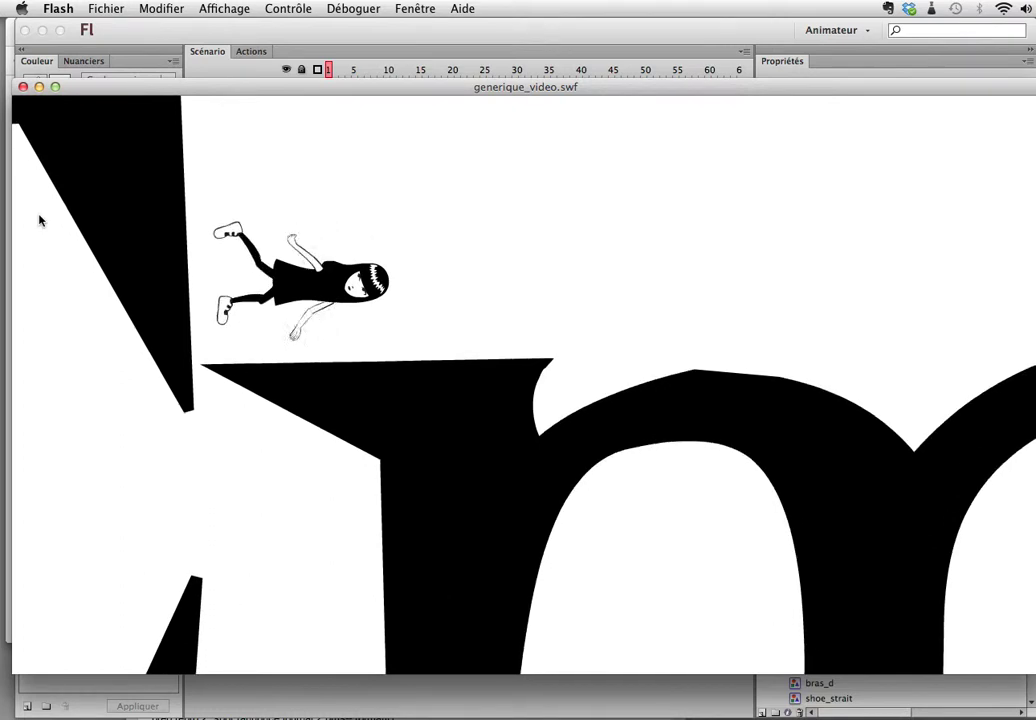
left_click(23, 87)
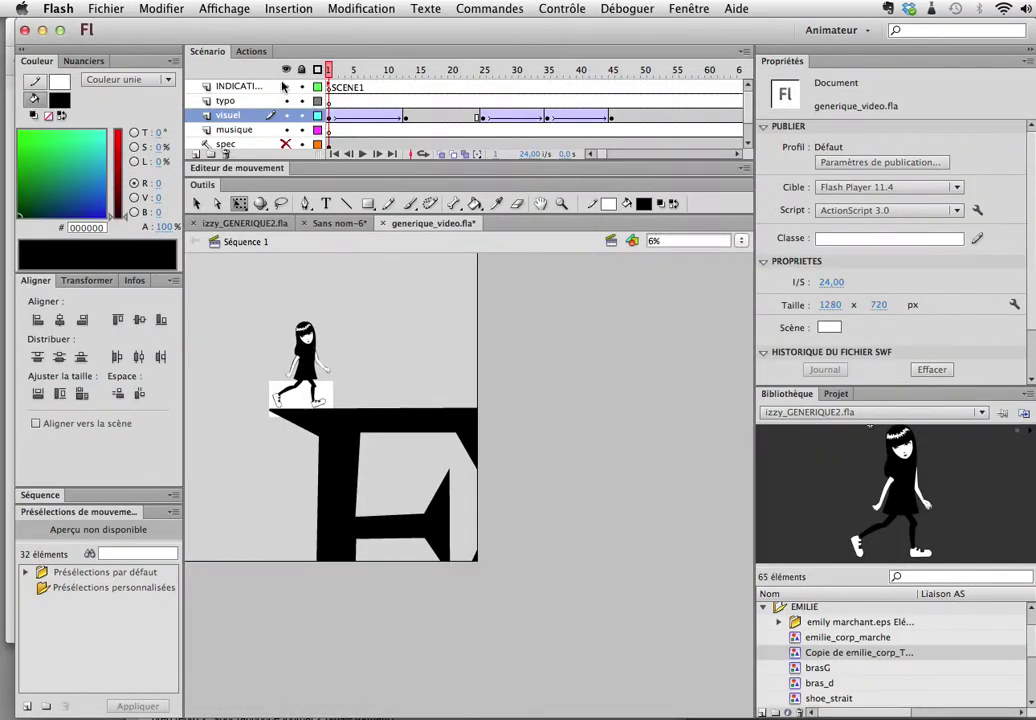
Step: Consult the izzy_GENERIQUE2.fla document's timeline as a reference and return to frame 1 of generique_video.fla
left_click(331, 101)
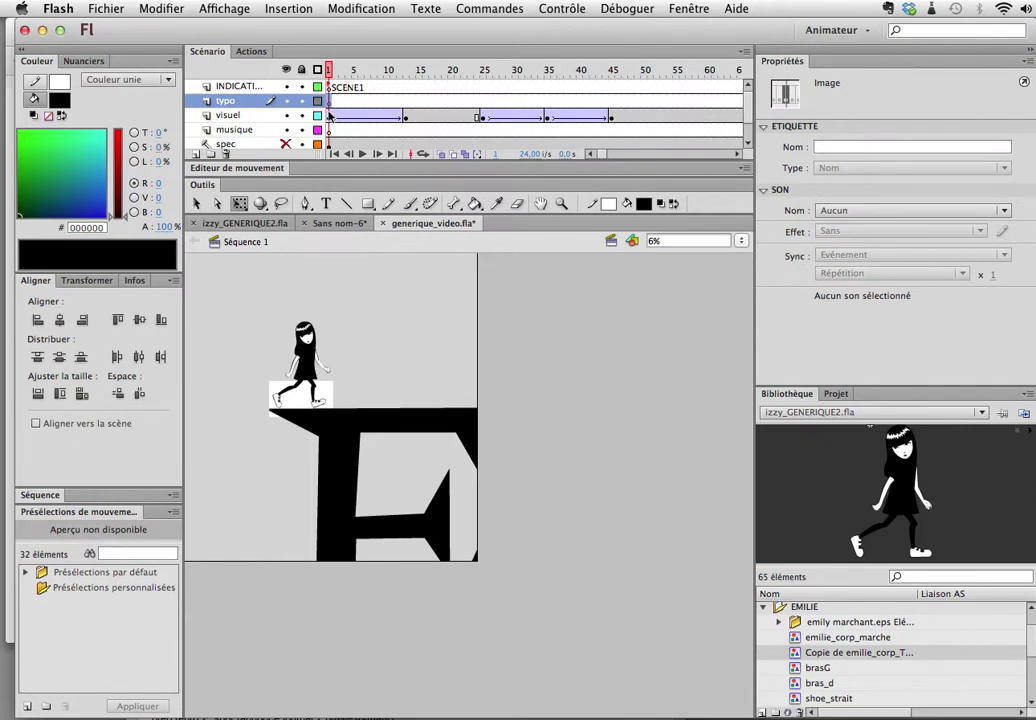
left_click(256, 225)
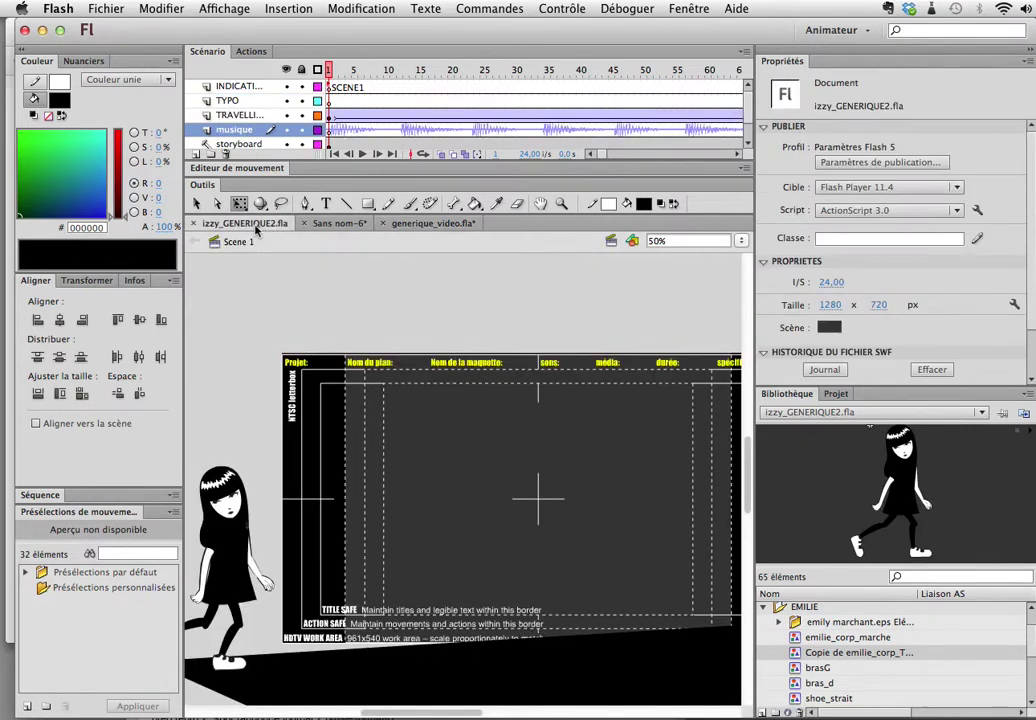
left_click(432, 223)
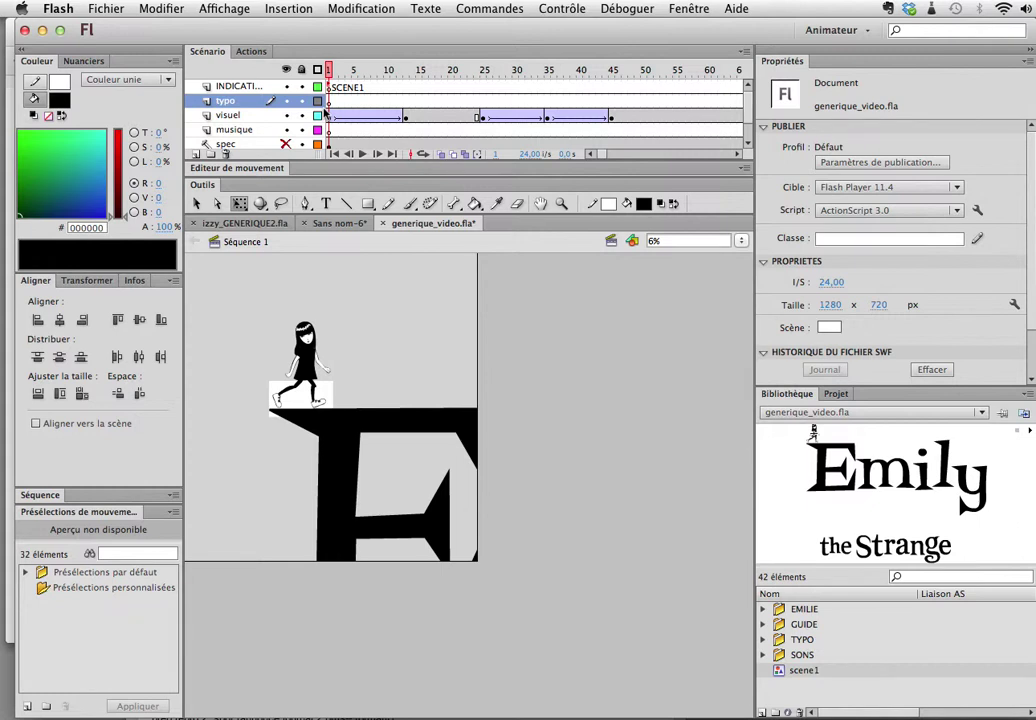
Step: Scrub along the main timeline as far as the TYPO_SC1 label and open the frame commands at frame 38 of the indications layer
left_click_drag(327, 70, 810, 186)
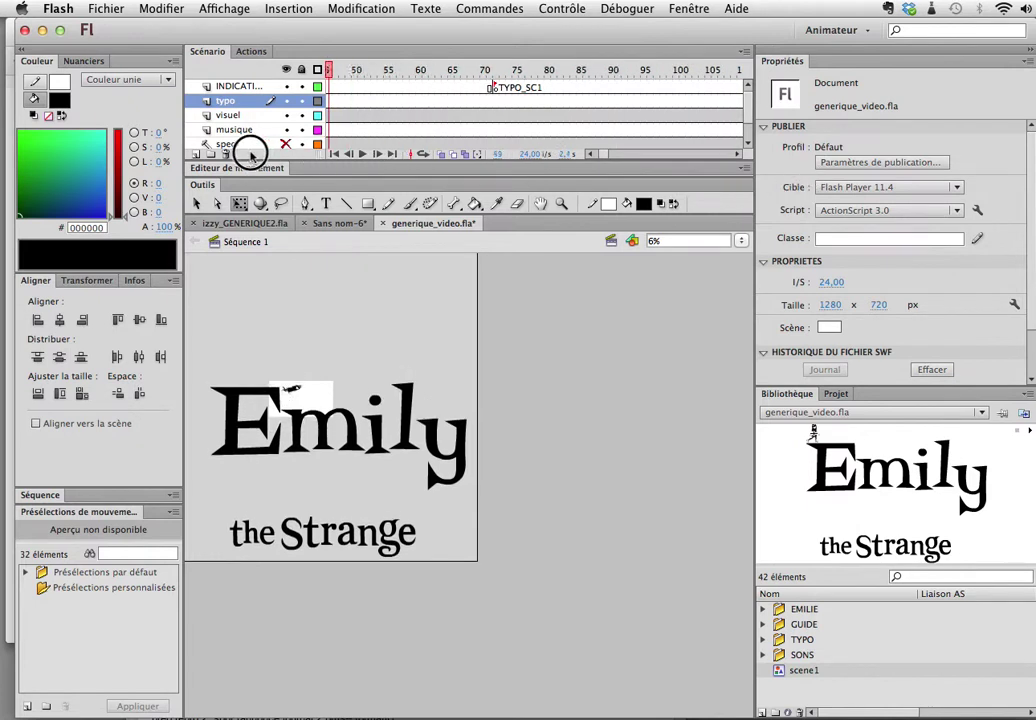
key("Return")
left_click_drag(416, 152, 210, 135)
left_click_drag(298, 133, 474, 195)
right_click(567, 87)
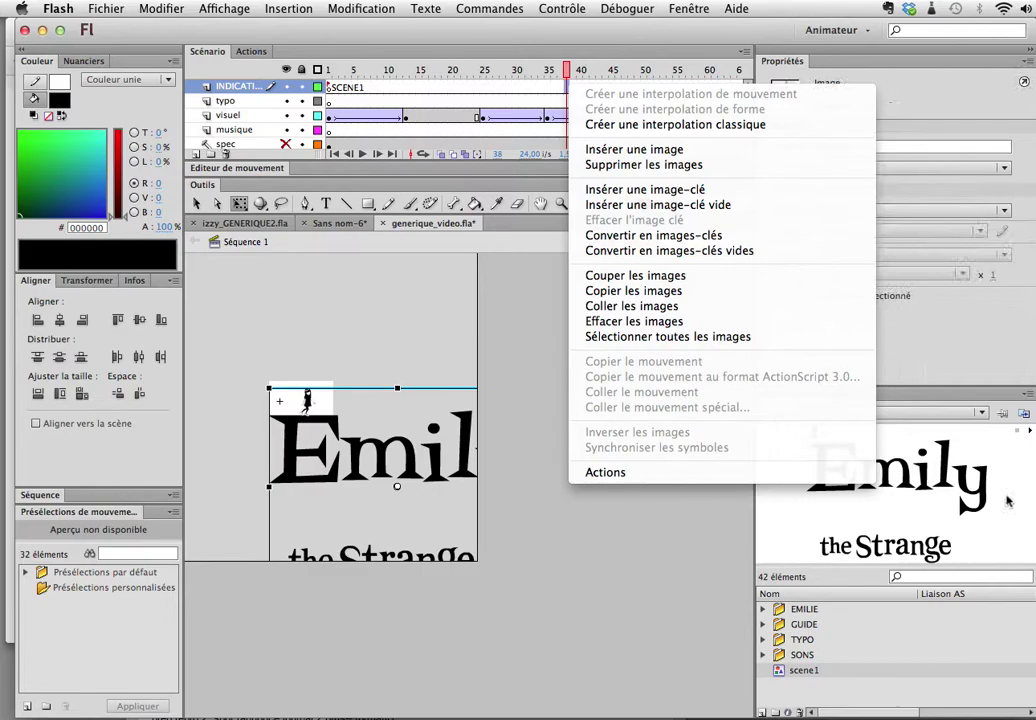